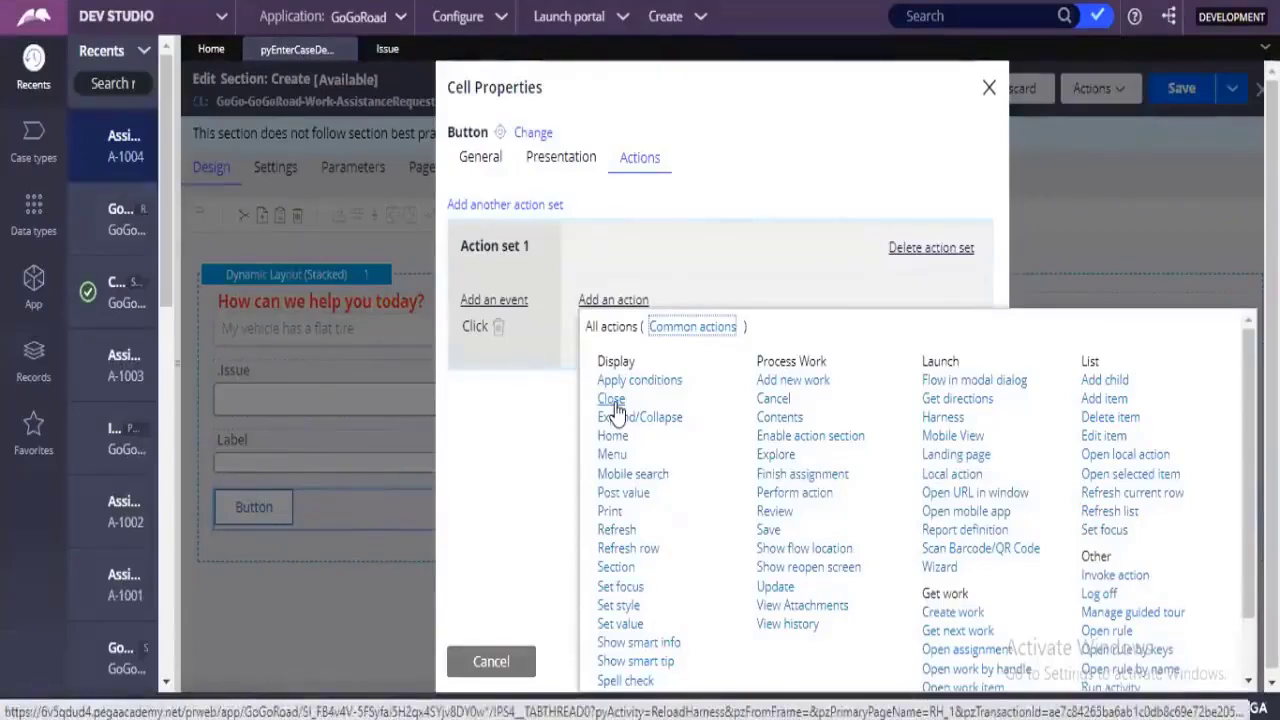
pyautogui.scroll(-2, 639, 535)
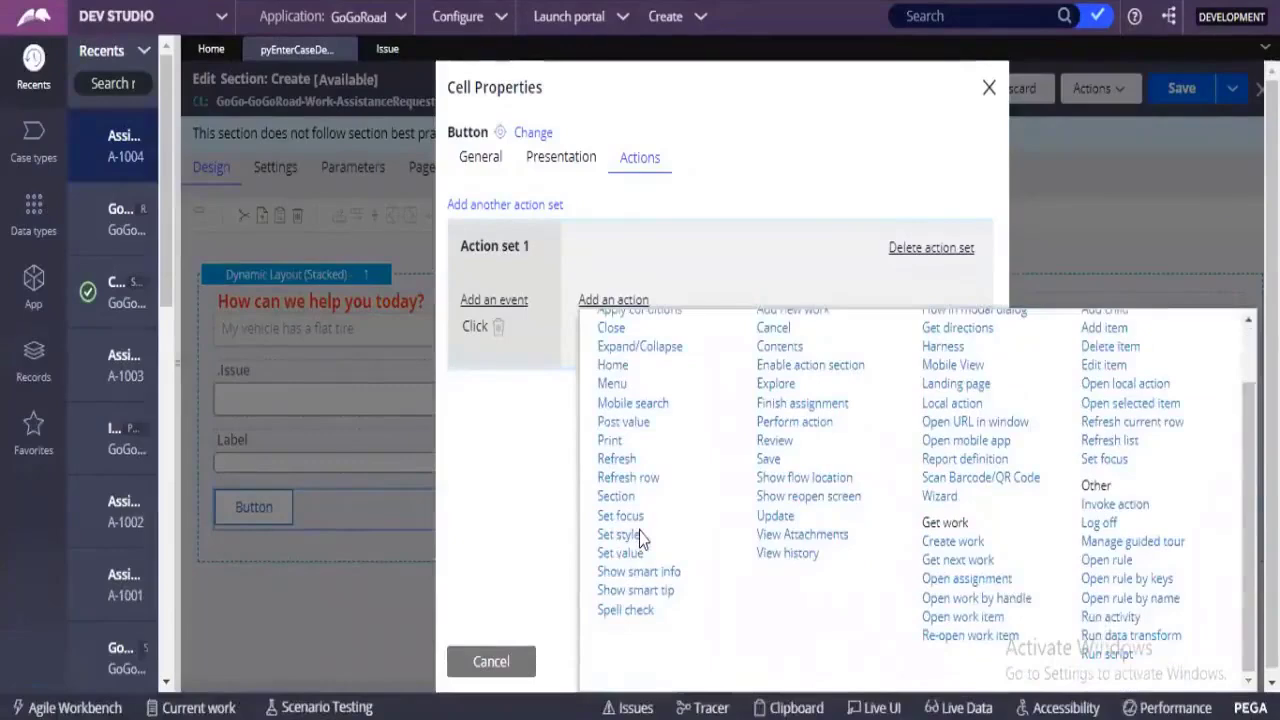
pyautogui.scroll(2, 642, 538)
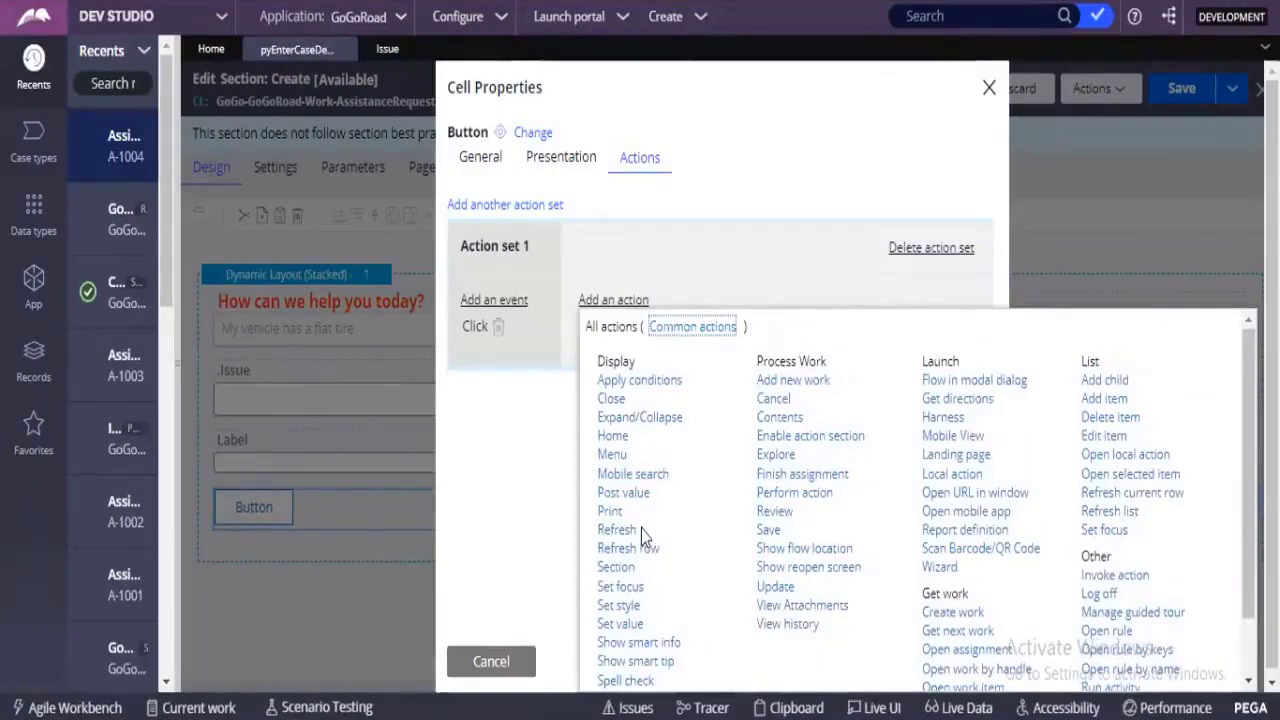
pyautogui.scroll(-2, 641, 529)
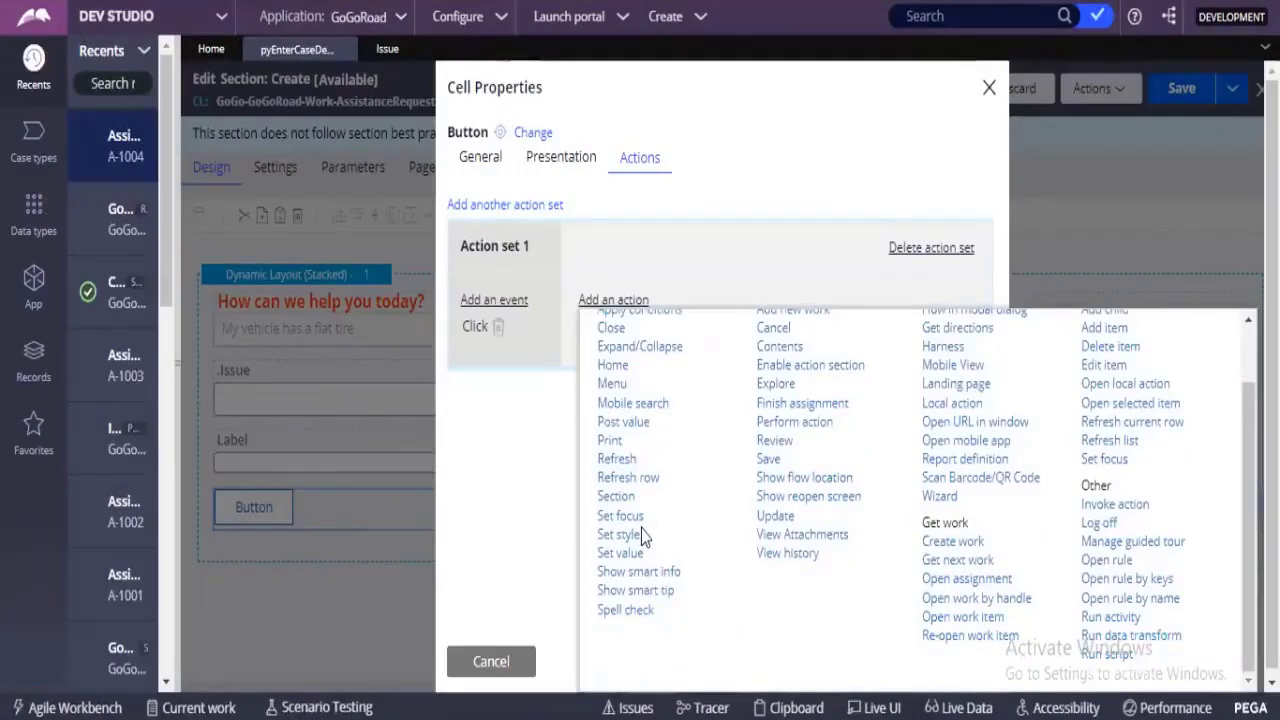
pyautogui.scroll(2, 641, 529)
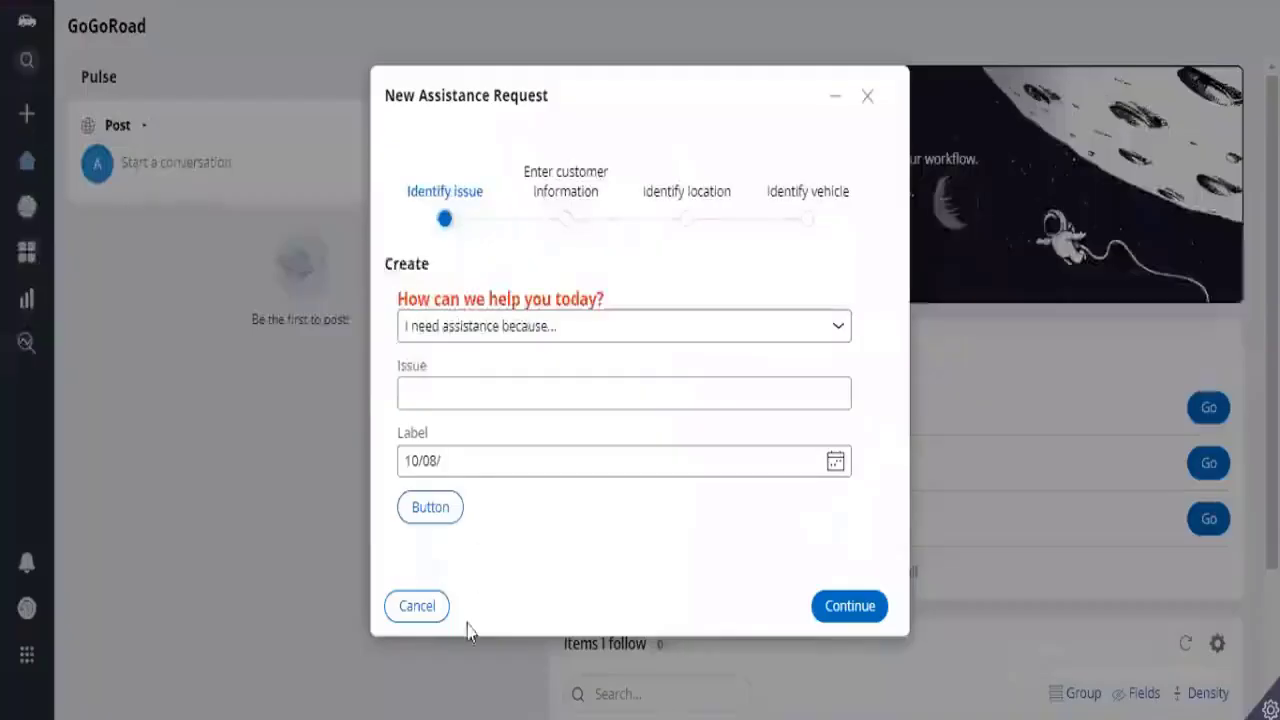
# Cancel the new Assistance Request and delete the unsubmitted case
pyautogui.click(418, 608)
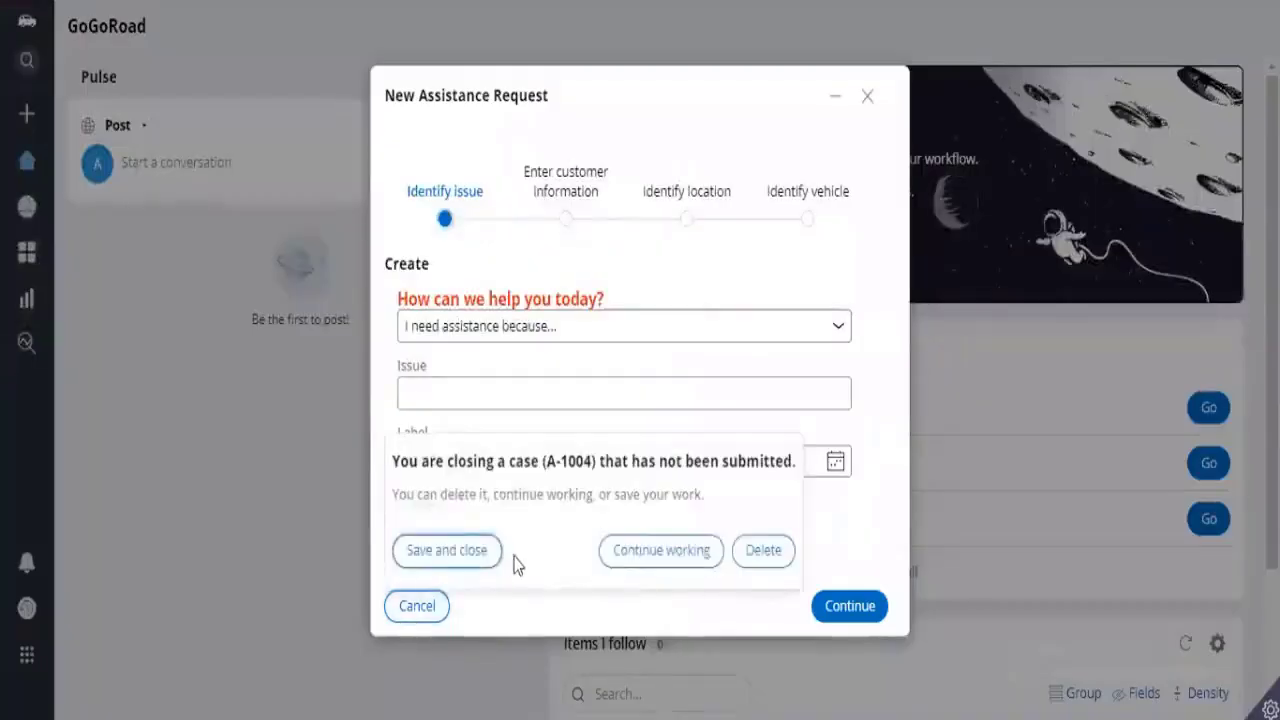
pyautogui.click(631, 552)
pyautogui.click(434, 606)
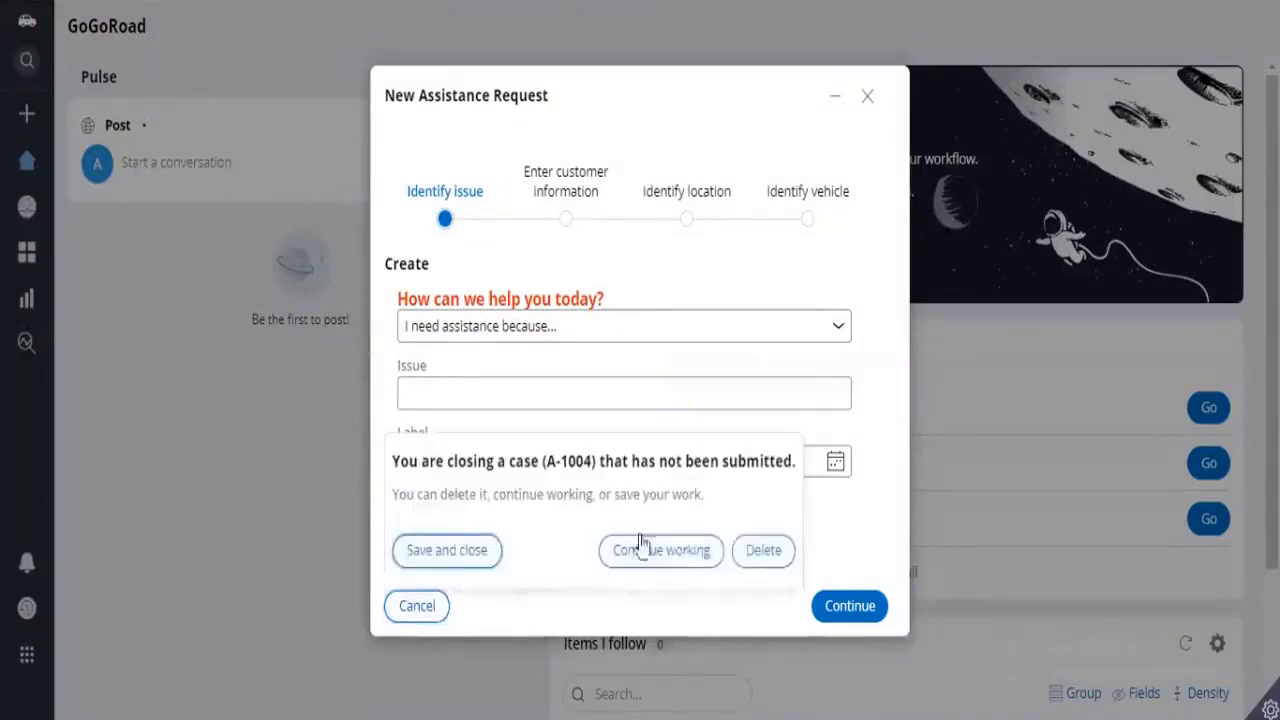
pyautogui.click(740, 553)
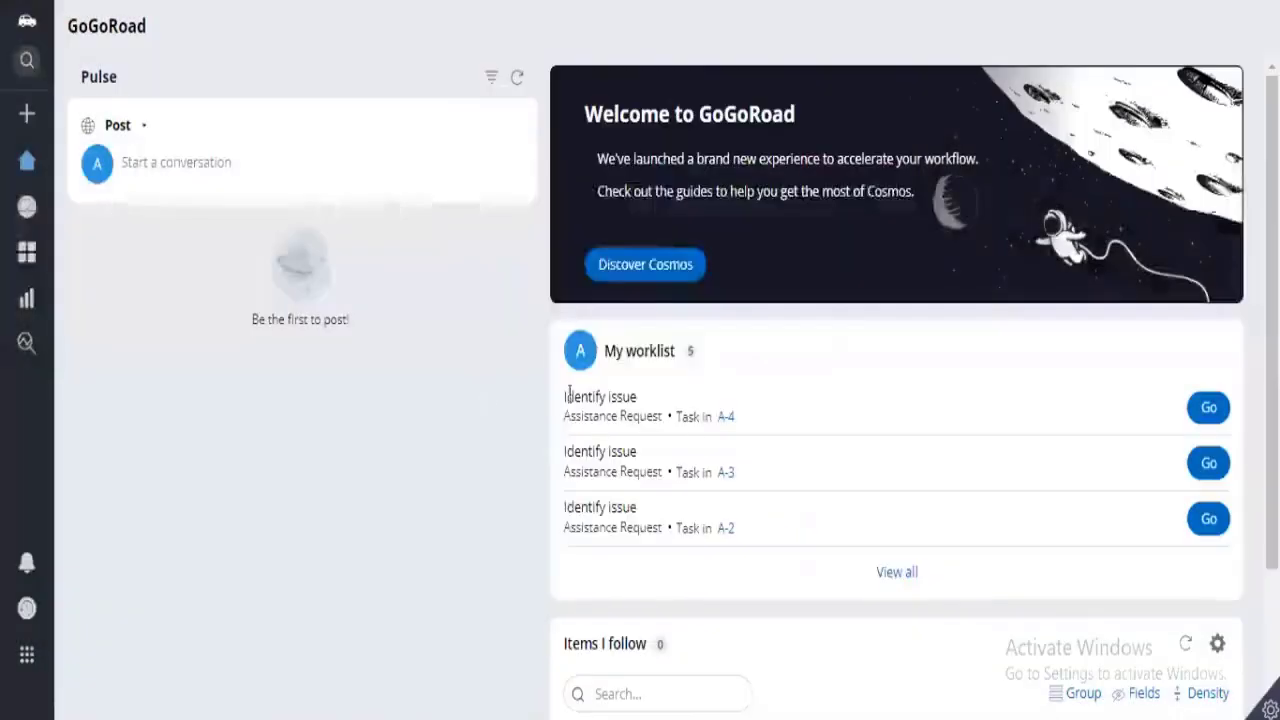
# Open the first Assistance Request case in My worklist and display its available case actions
pyautogui.click(725, 416)
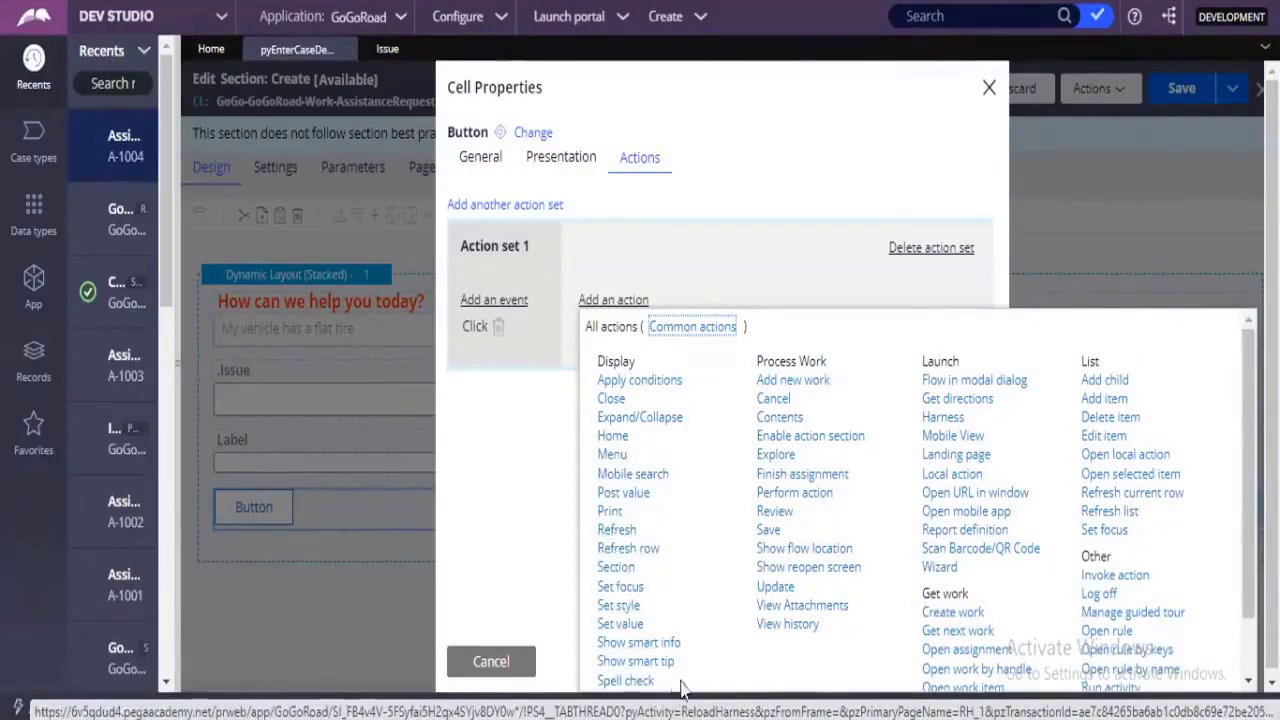
pyautogui.scroll(-1, 960, 568)
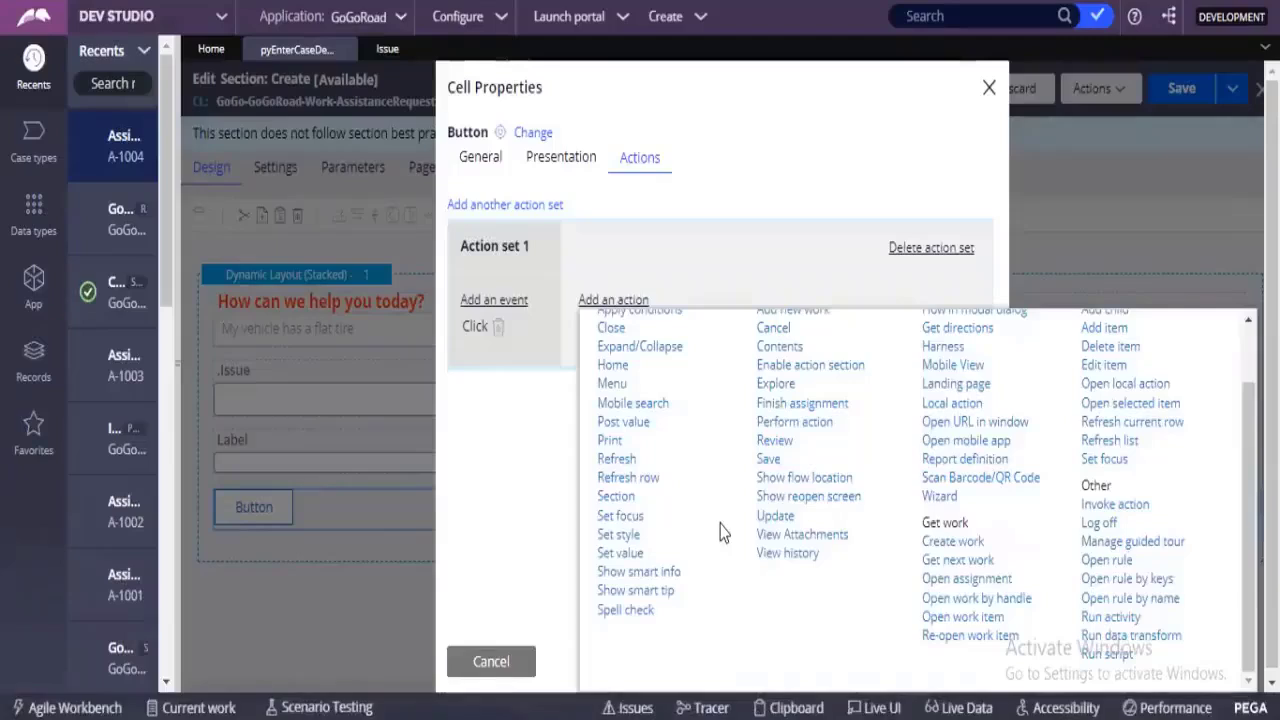
pyautogui.scroll(2, 723, 532)
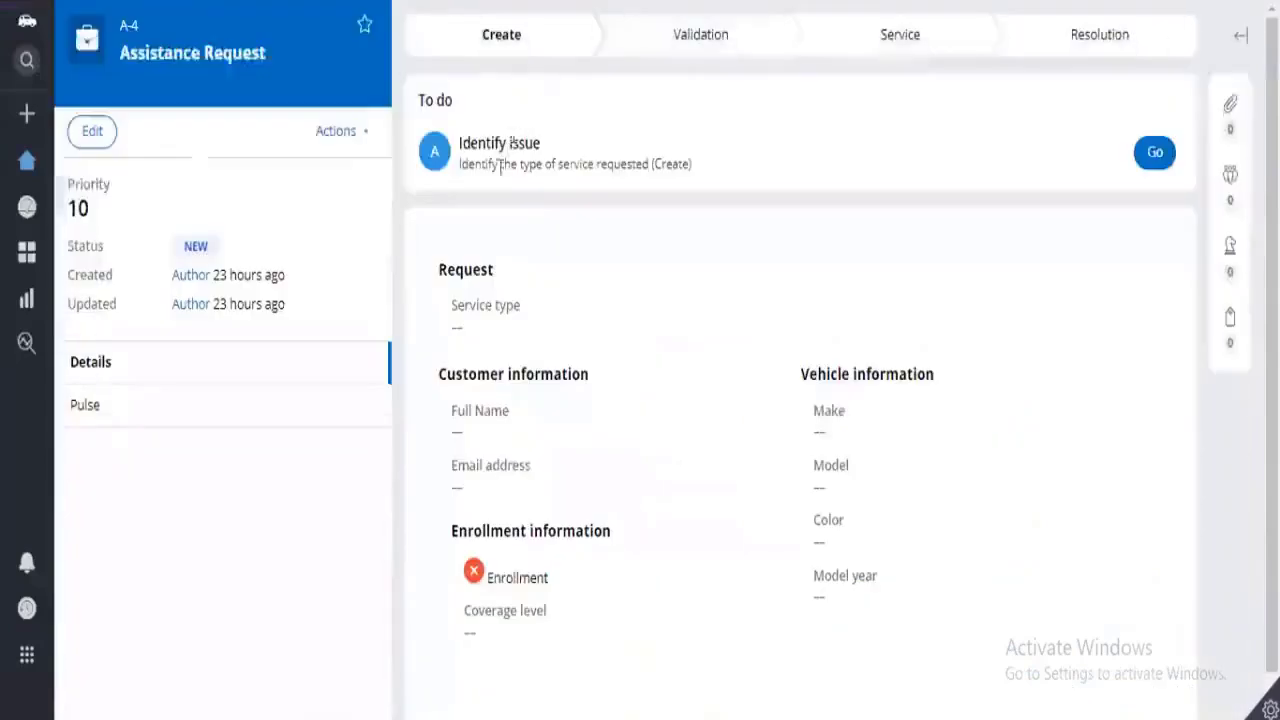
pyautogui.click(339, 140)
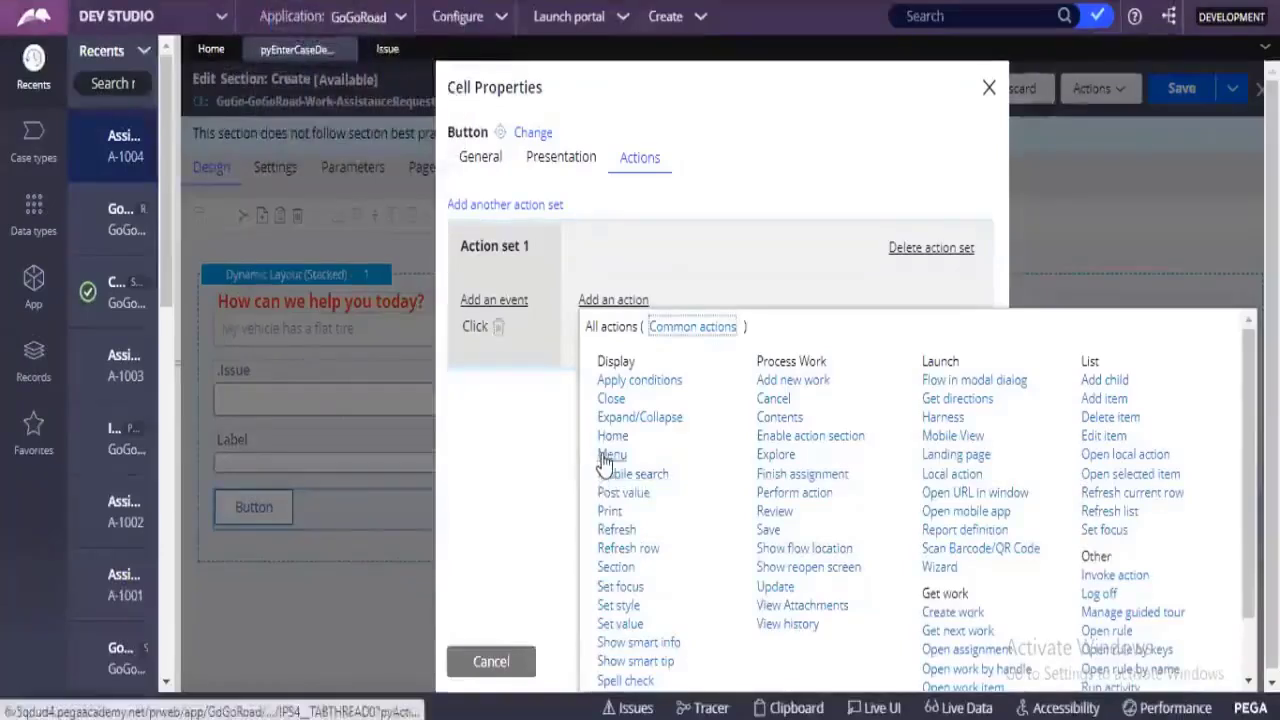
# Add a Menu action to the button's click event, with CaseNavigation as content and Standard as format
pyautogui.click(604, 459)
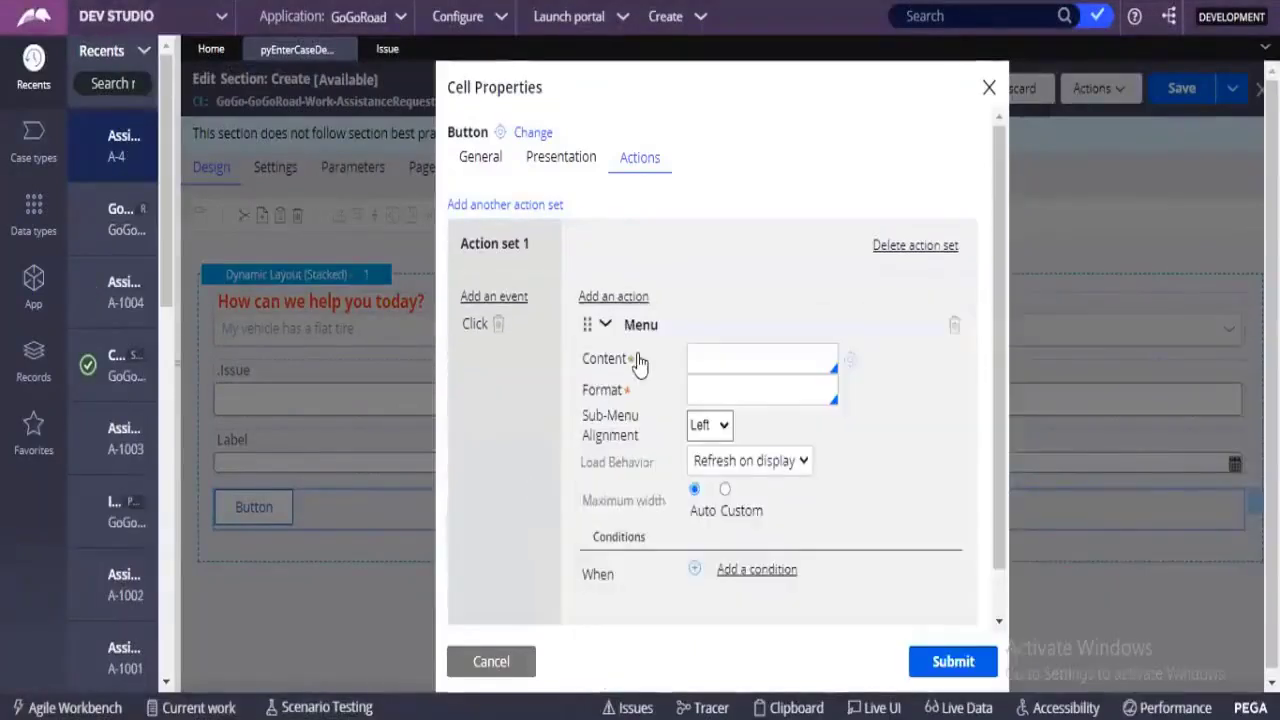
pyautogui.click(751, 359)
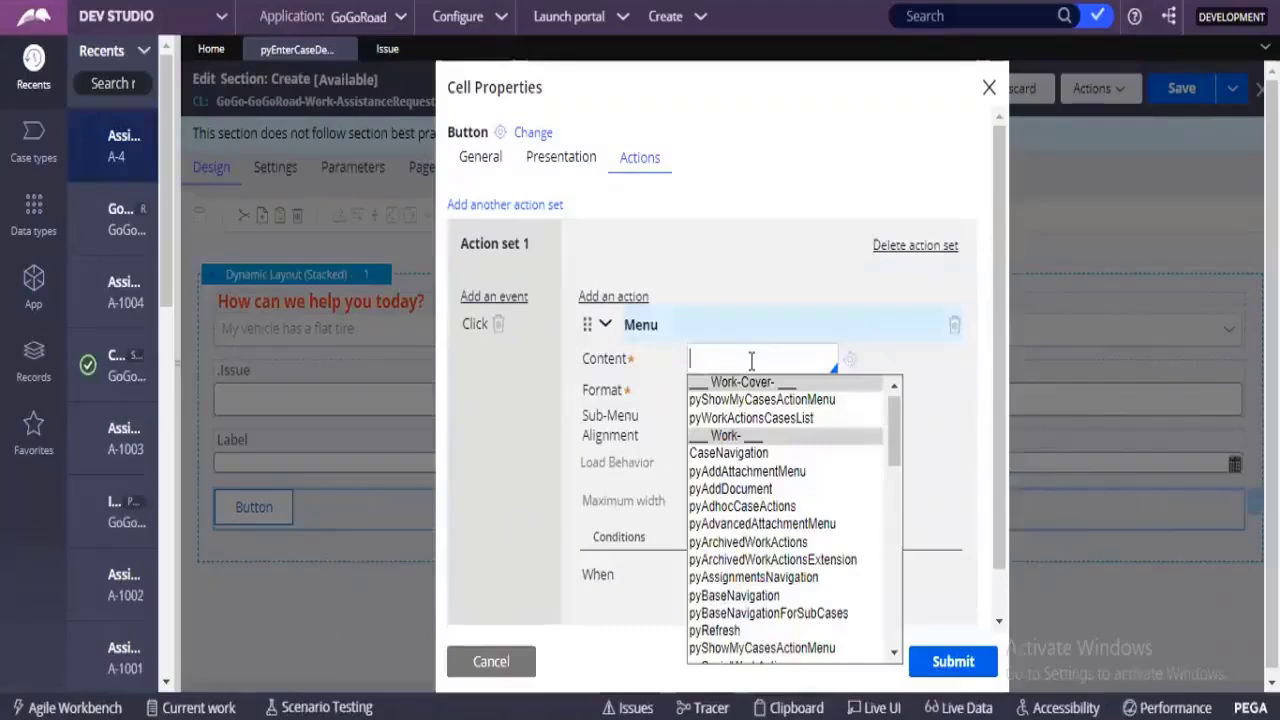
pyautogui.press('Down')
pyautogui.press('Down')
pyautogui.press('Down')
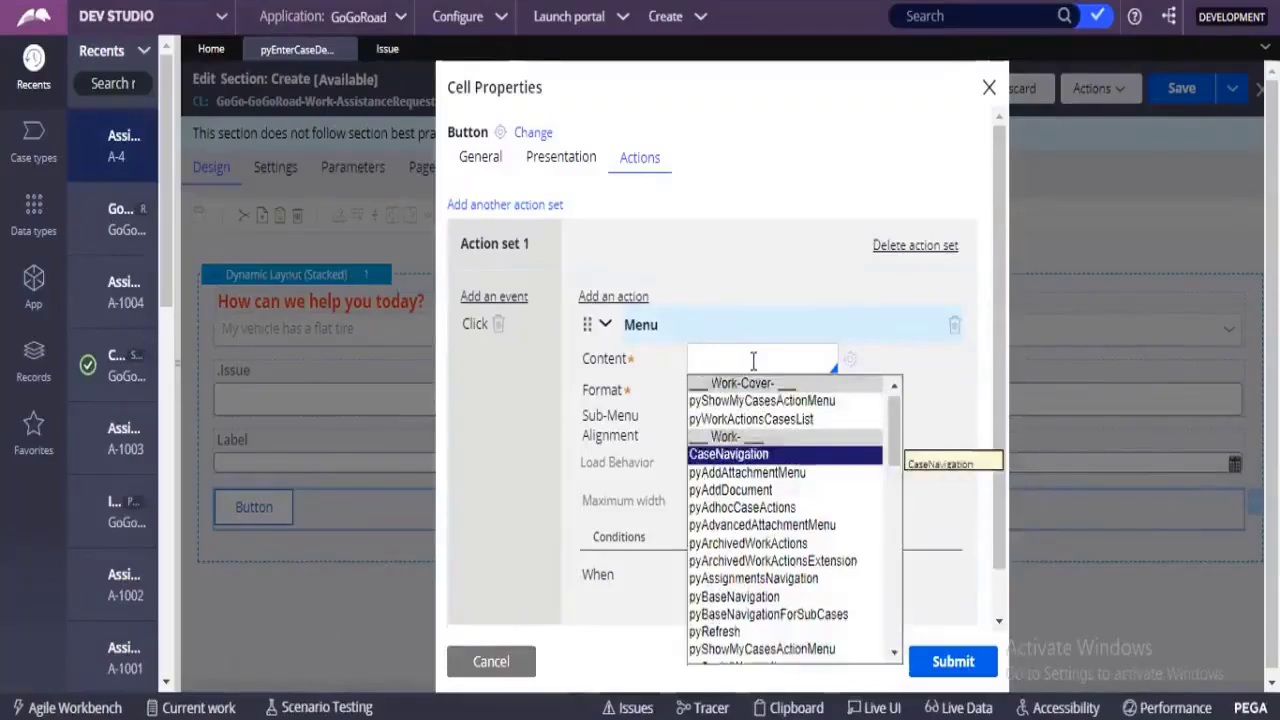
pyautogui.press('Return')
pyautogui.click(747, 388)
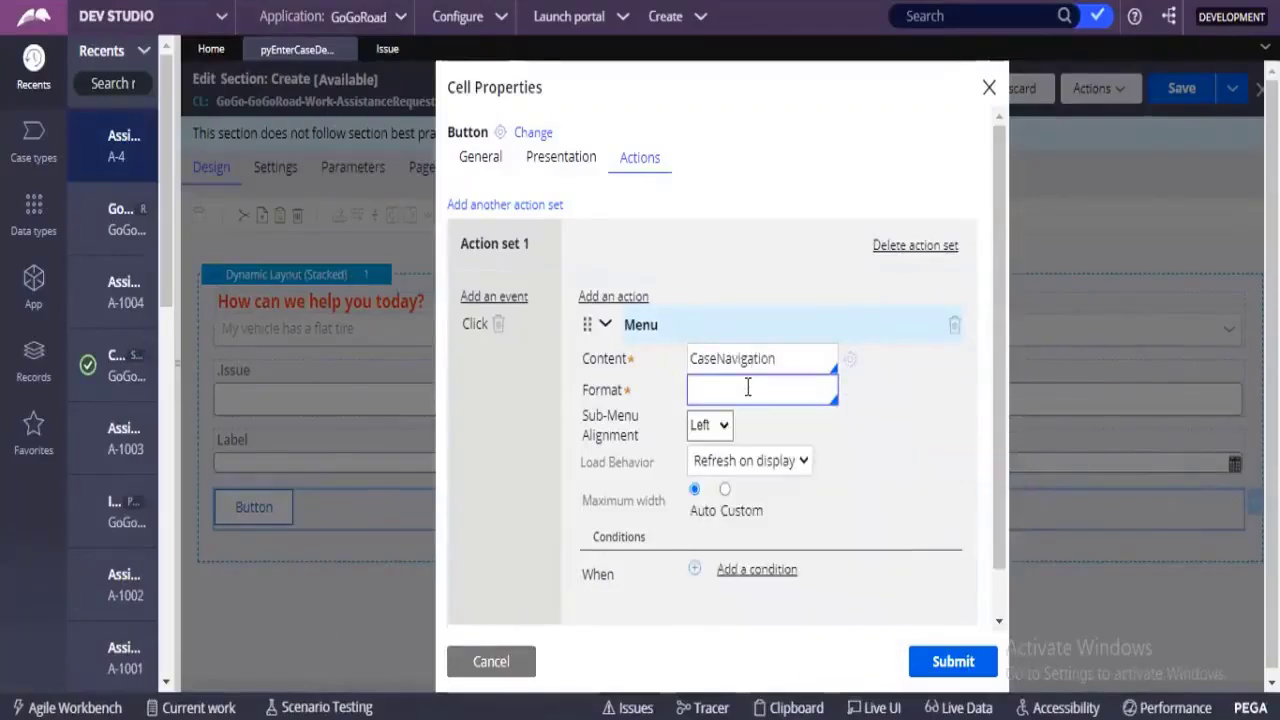
pyautogui.press('Down')
pyautogui.press('Return')
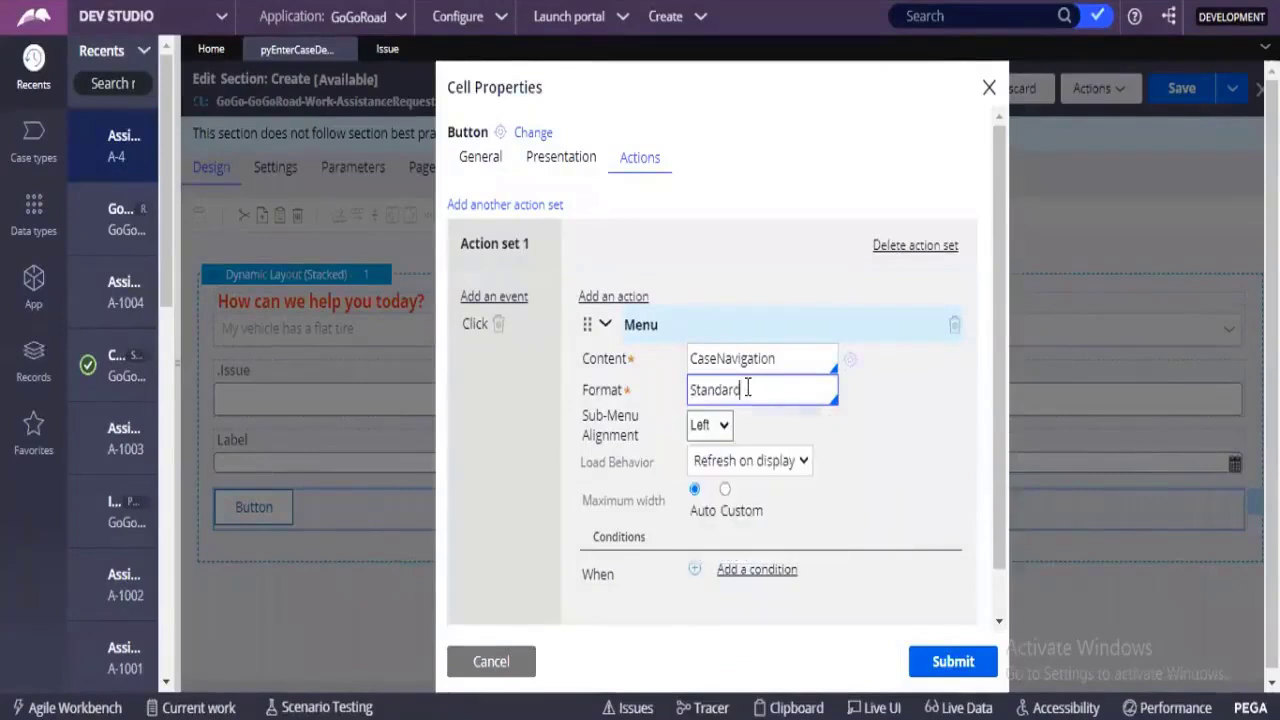
pyautogui.click(886, 478)
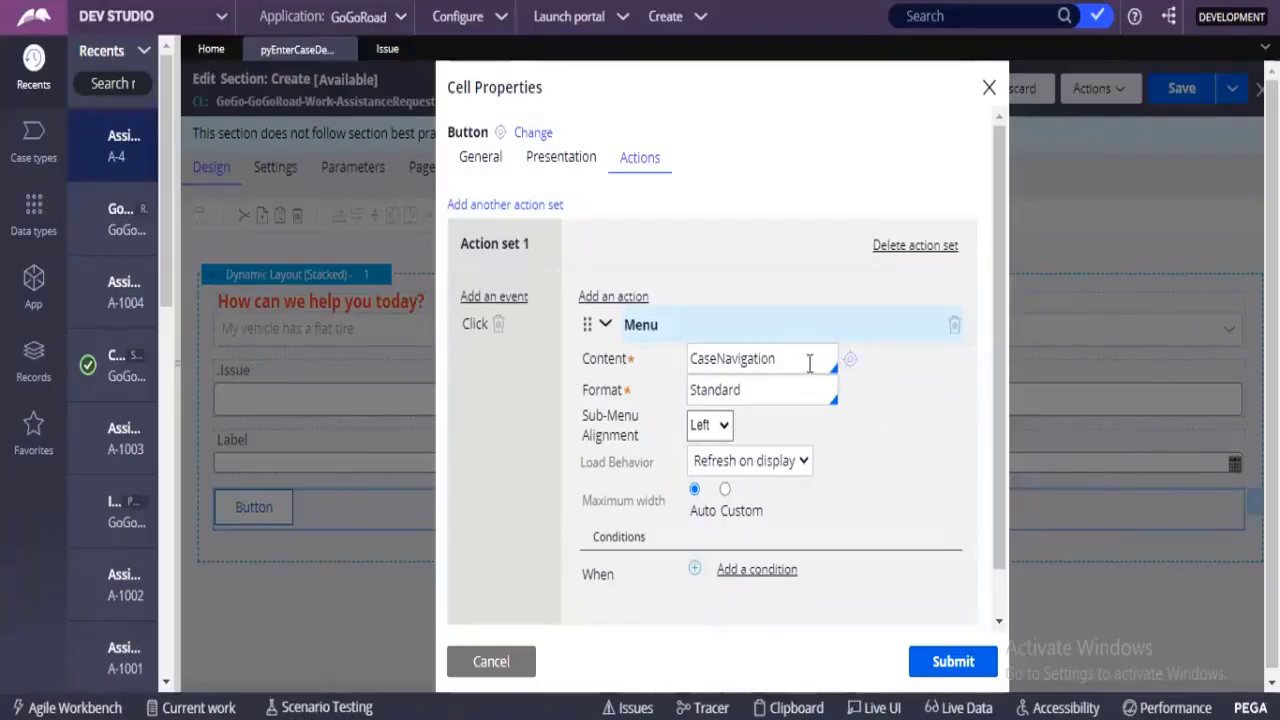
# Open the CaseNavigation rule referenced by the Menu action and select its .pyLabel entry
pyautogui.moveTo(810, 362); pyautogui.dragTo(688, 358)
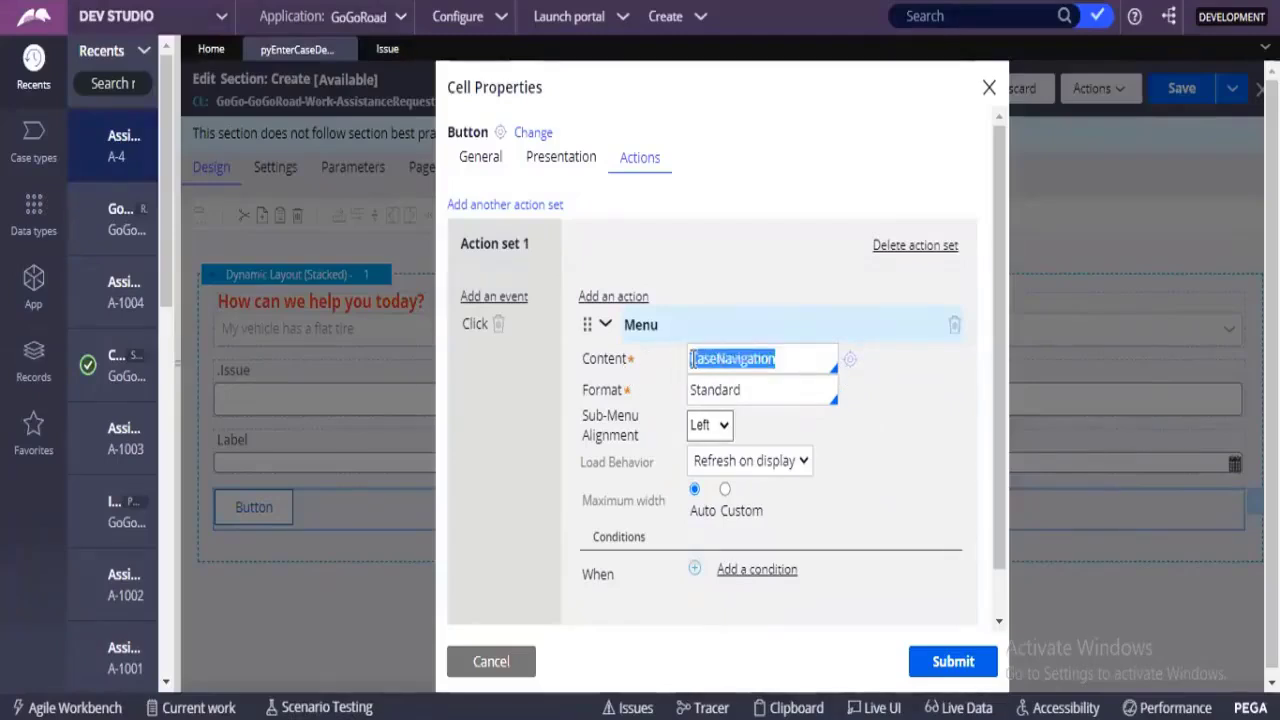
pyautogui.click(852, 364)
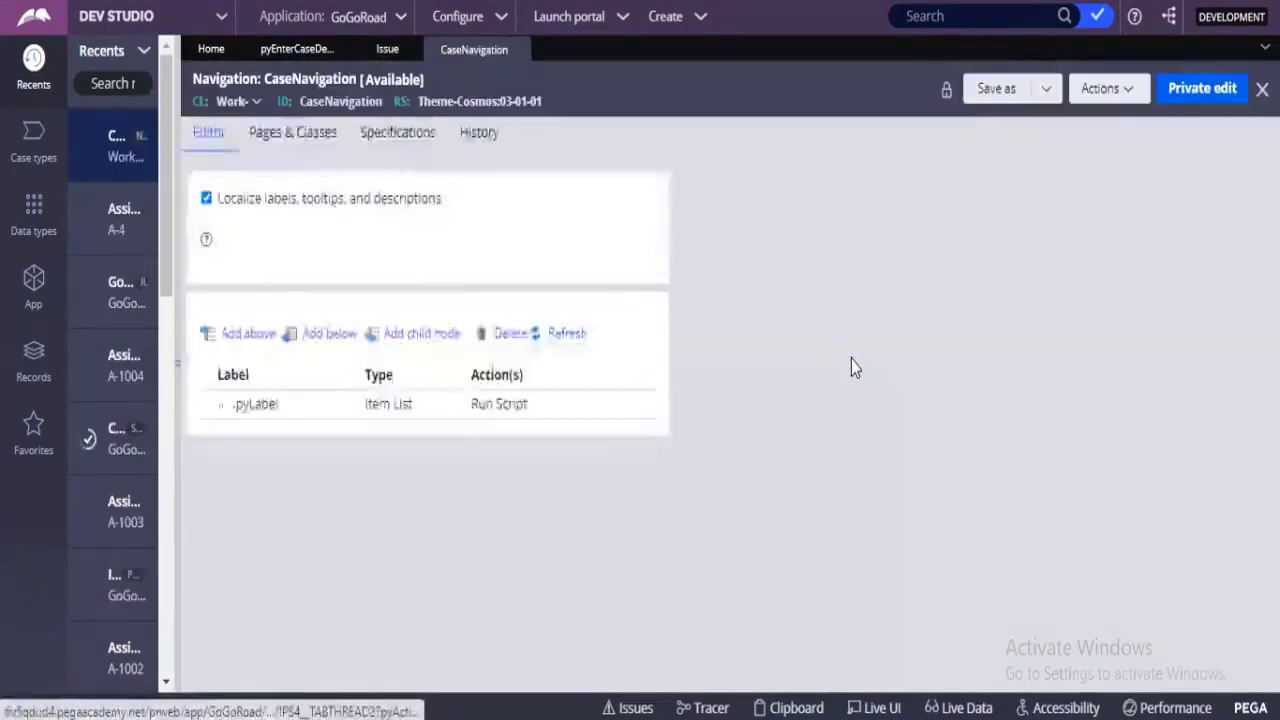
pyautogui.doubleClick(236, 81)
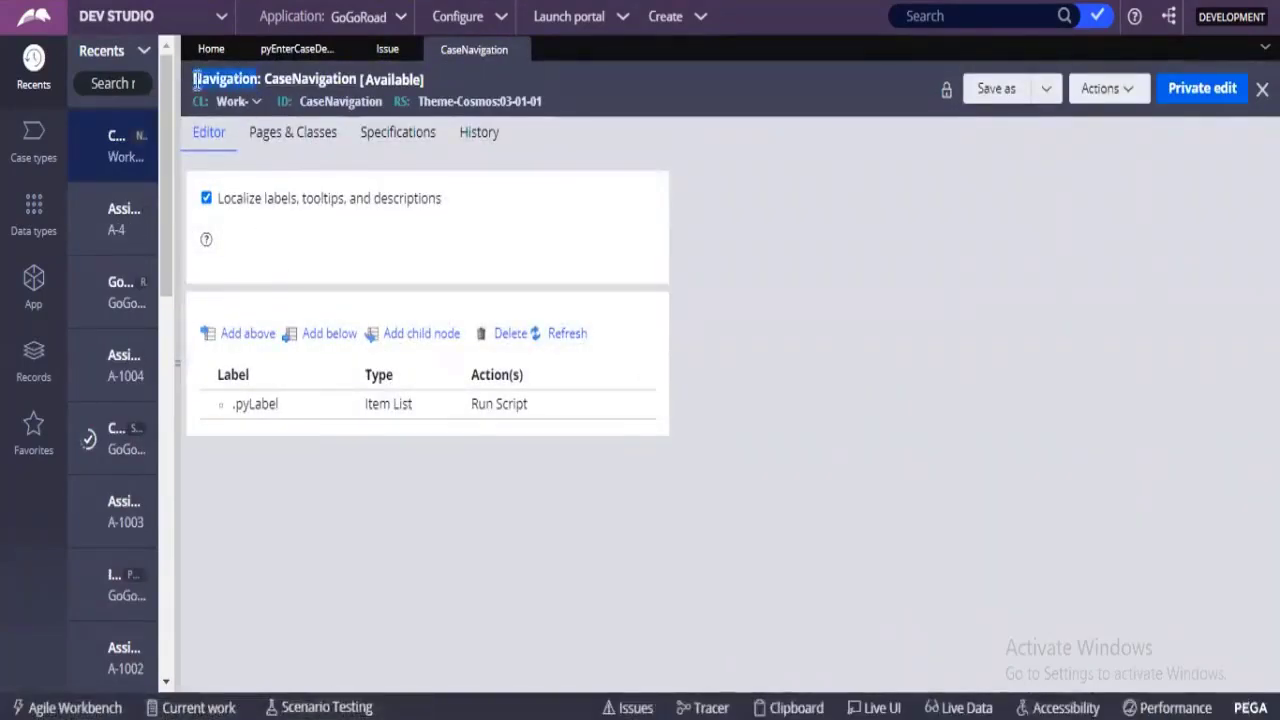
pyautogui.click(258, 398)
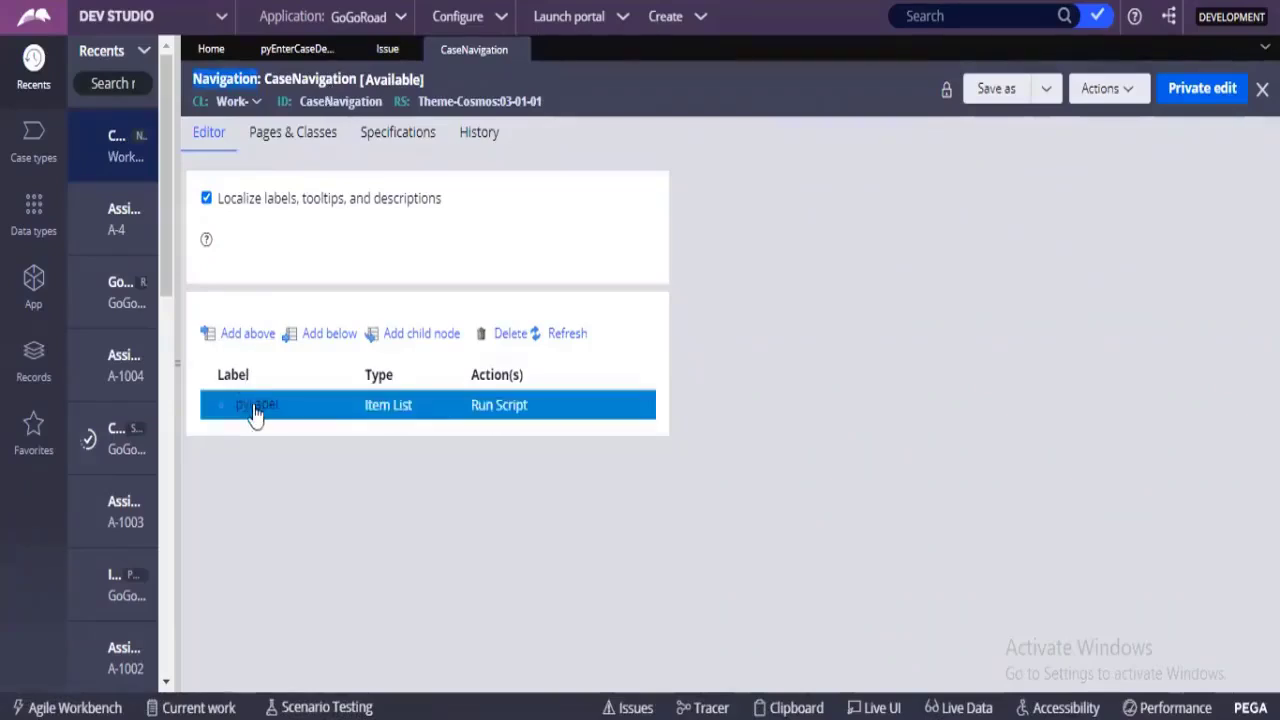
# Insert three new navigation items above the .pyLabel entry
pyautogui.click(252, 338)
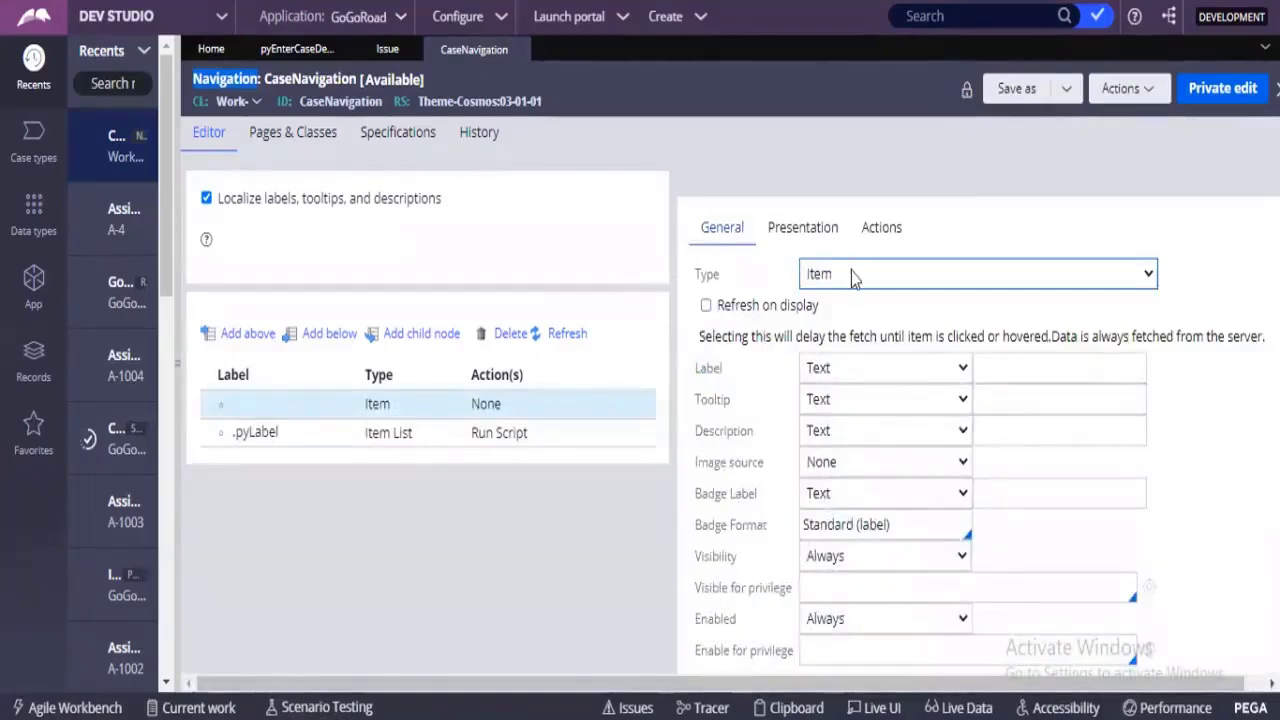
pyautogui.click(268, 340)
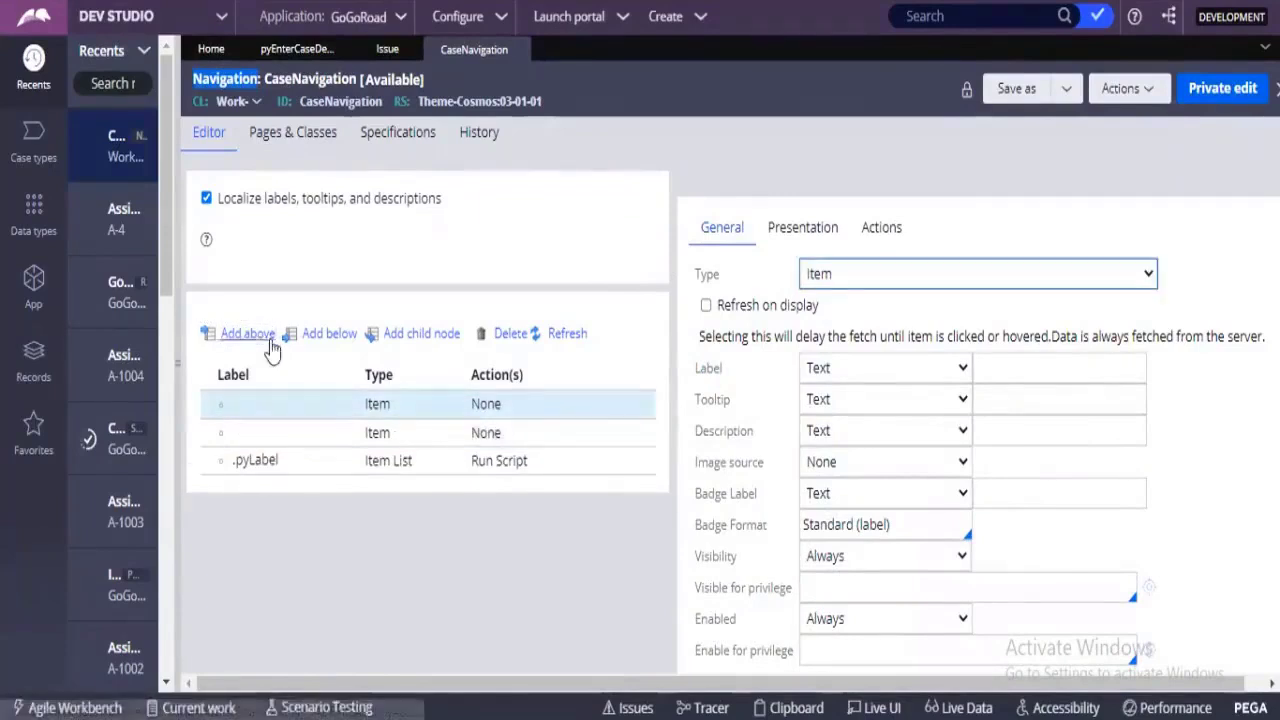
pyautogui.click(270, 343)
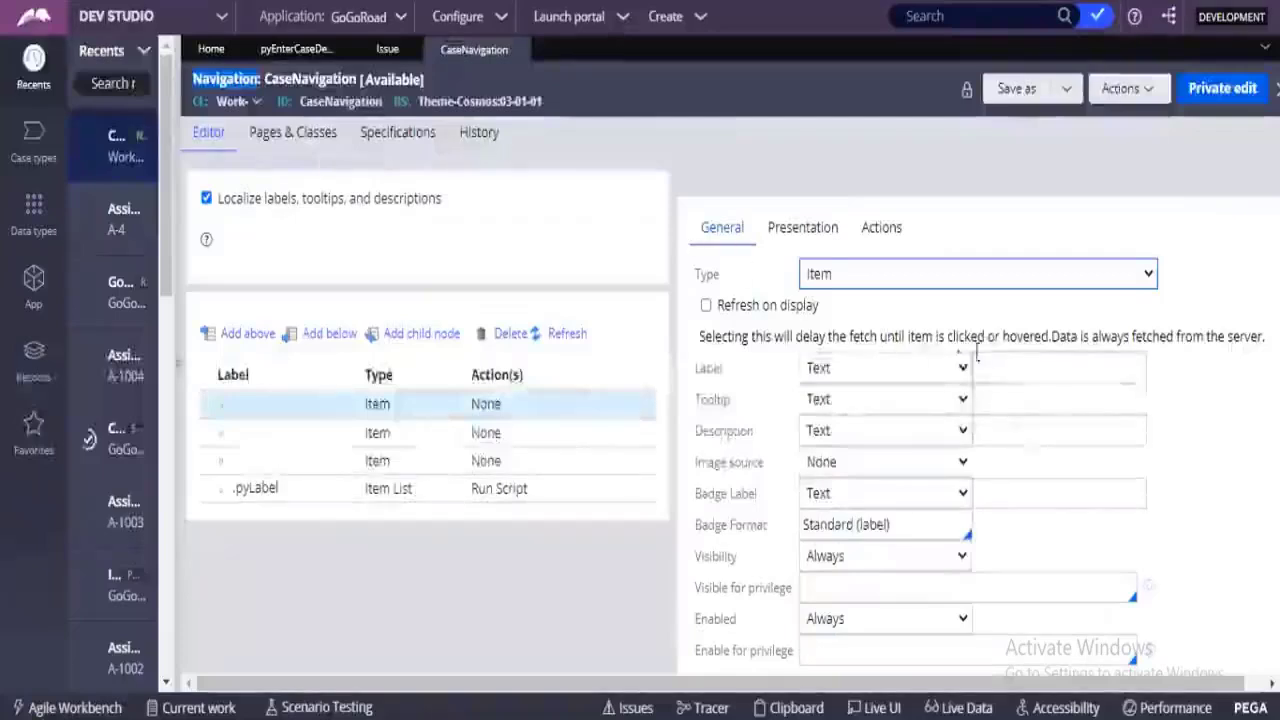
# Put the locked CaseNavigation rule into private edit and set the new item's label text to 1
pyautogui.click(995, 366)
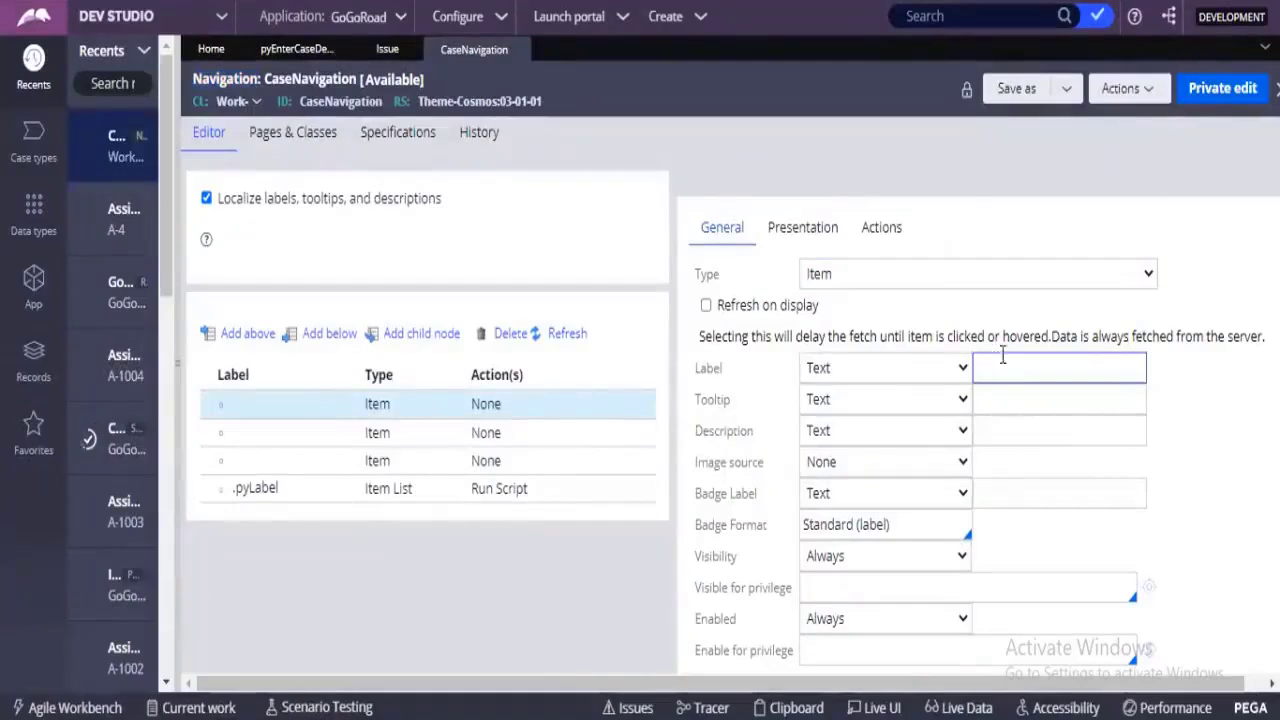
pyautogui.click(1214, 95)
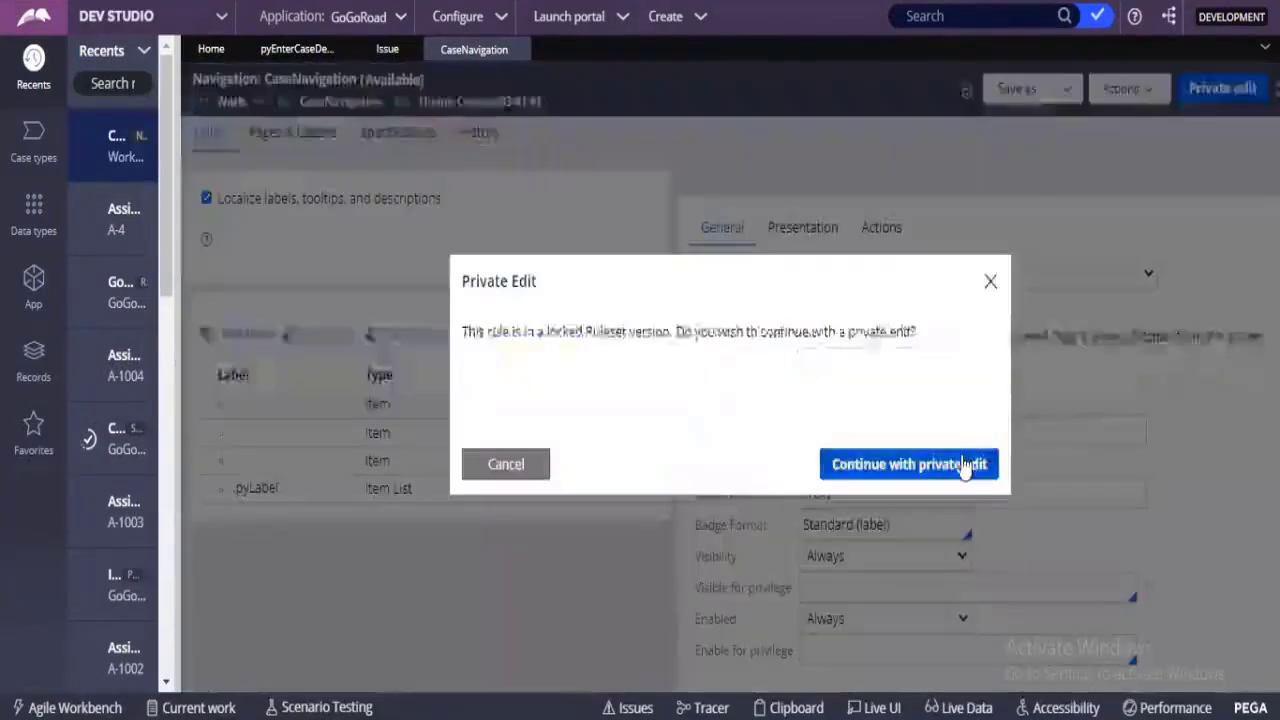
pyautogui.click(964, 466)
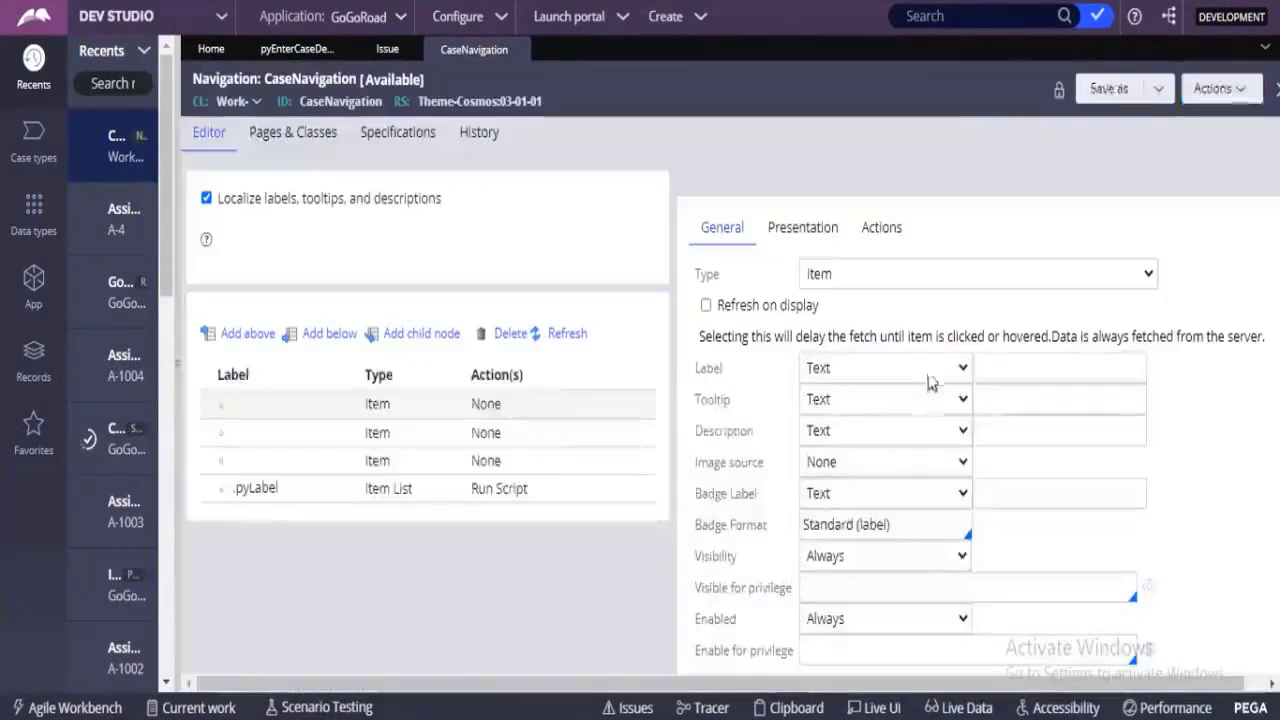
pyautogui.click(995, 367)
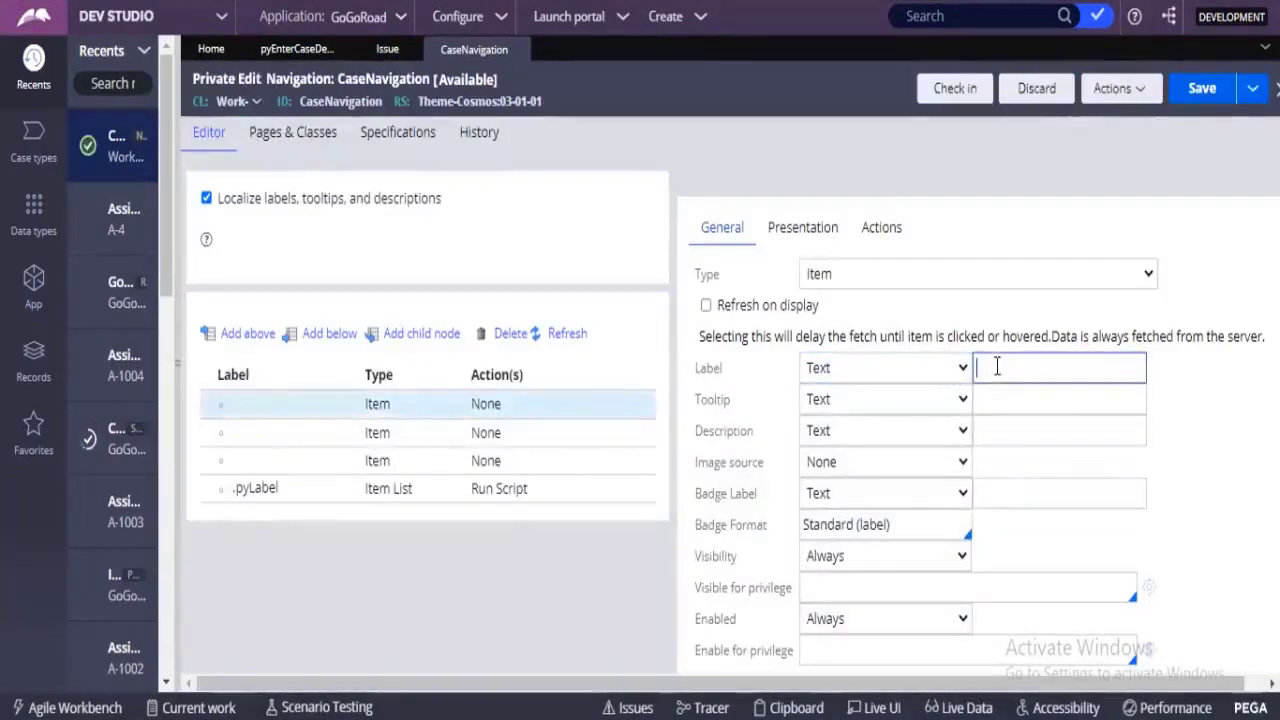
# Try to open the properties of the other navigation items in the CaseNavigation rule
pyautogui.click(345, 432)
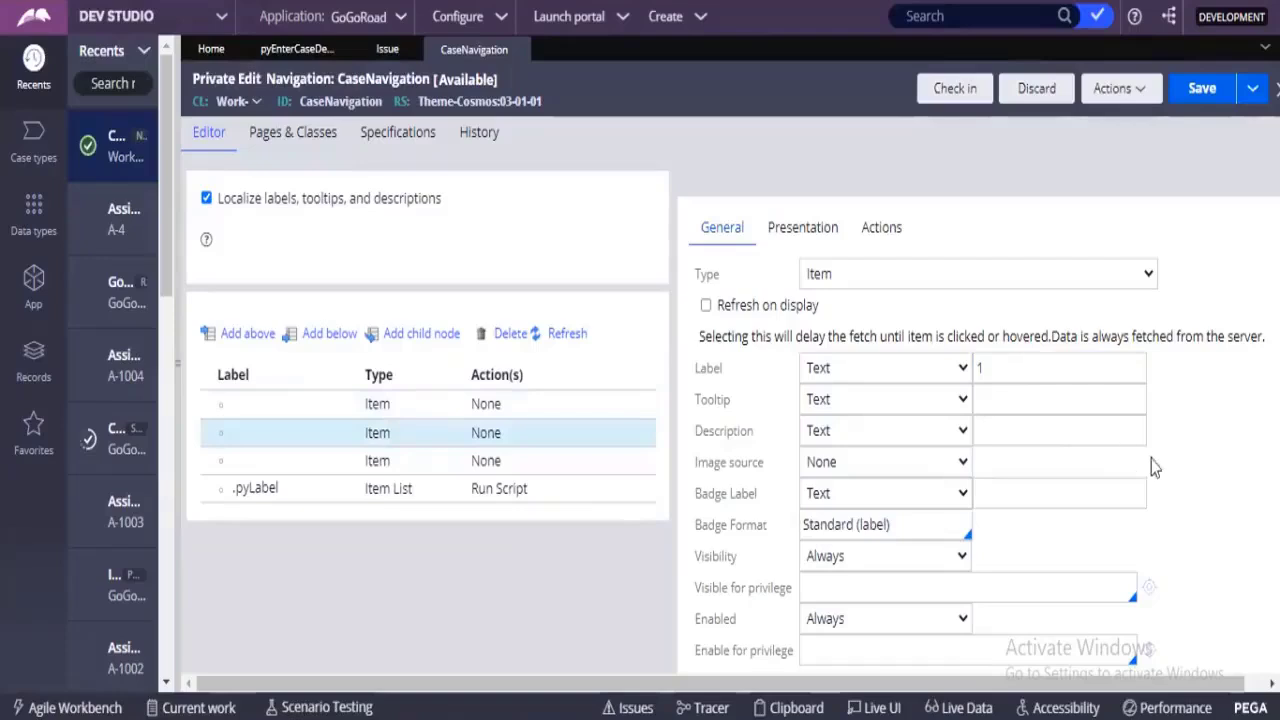
pyautogui.click(1019, 403)
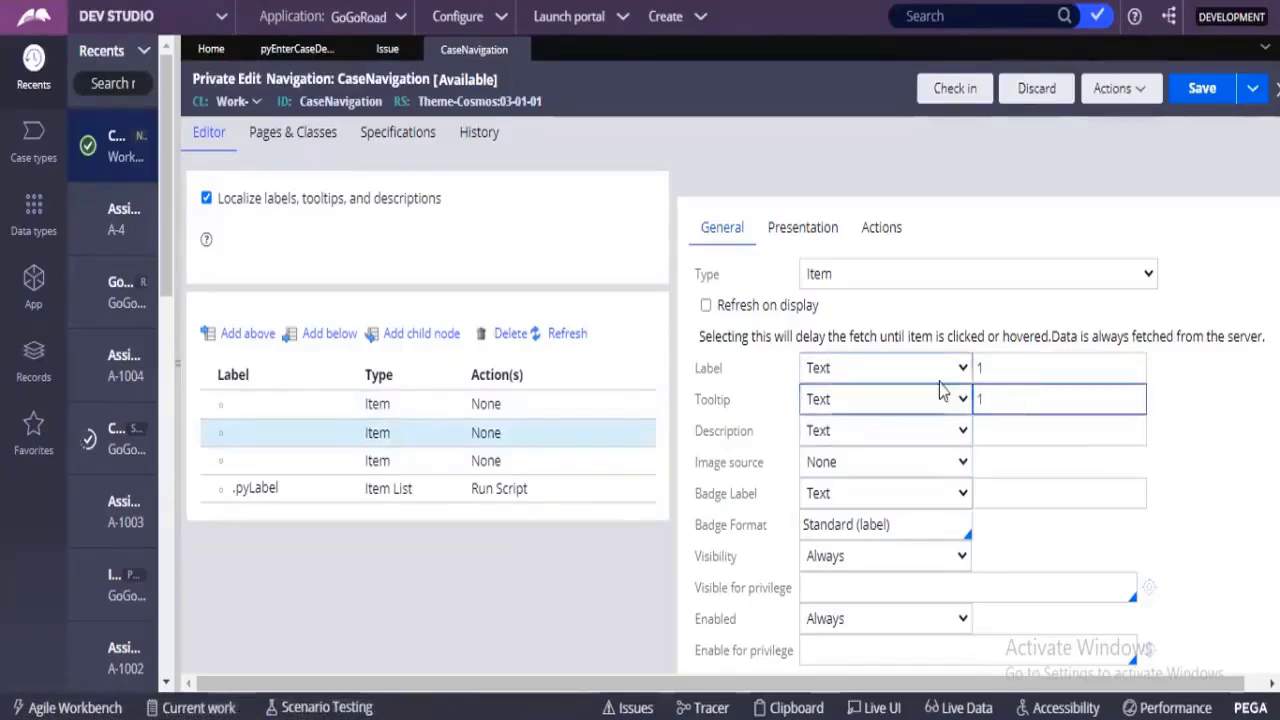
pyautogui.click(436, 436)
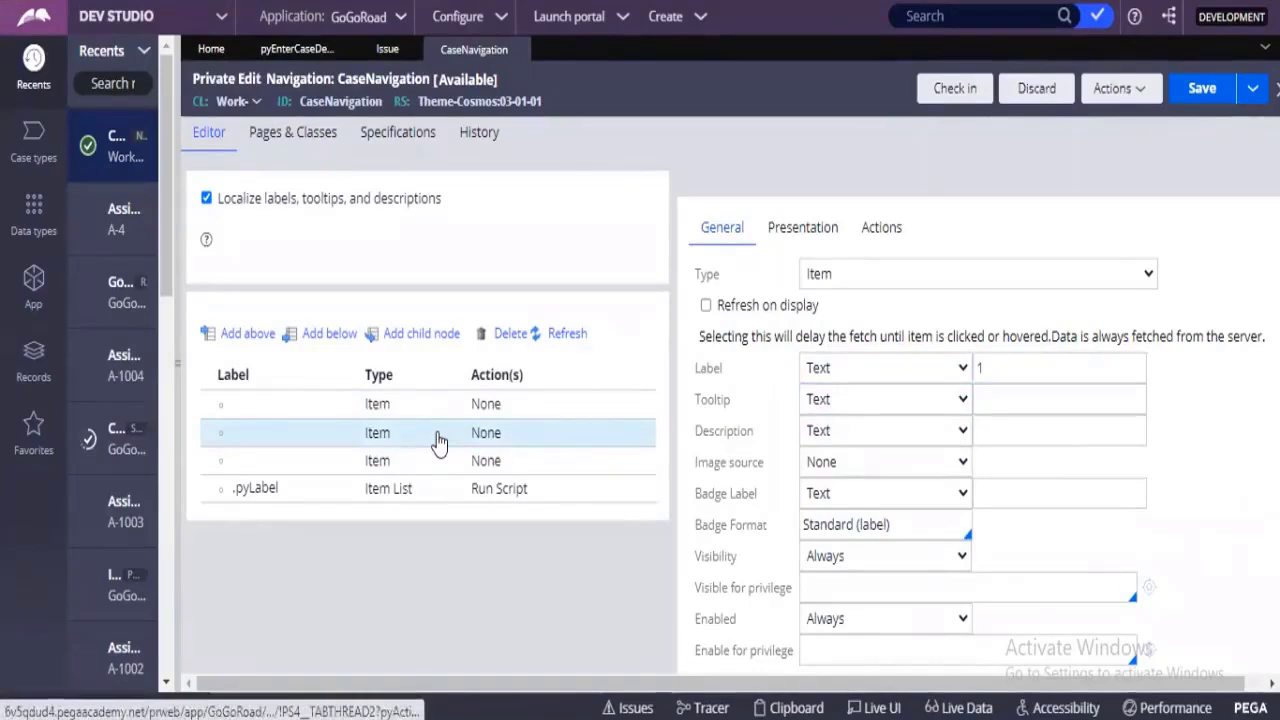
pyautogui.click(434, 466)
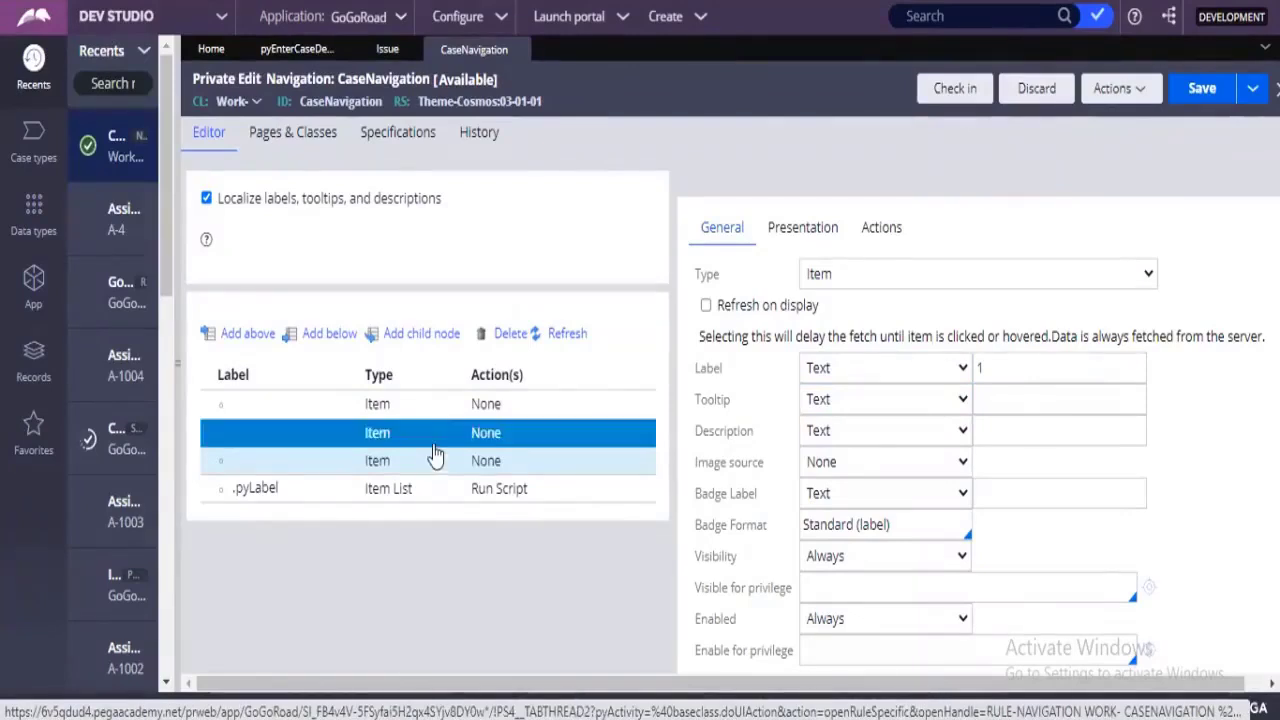
pyautogui.click(374, 495)
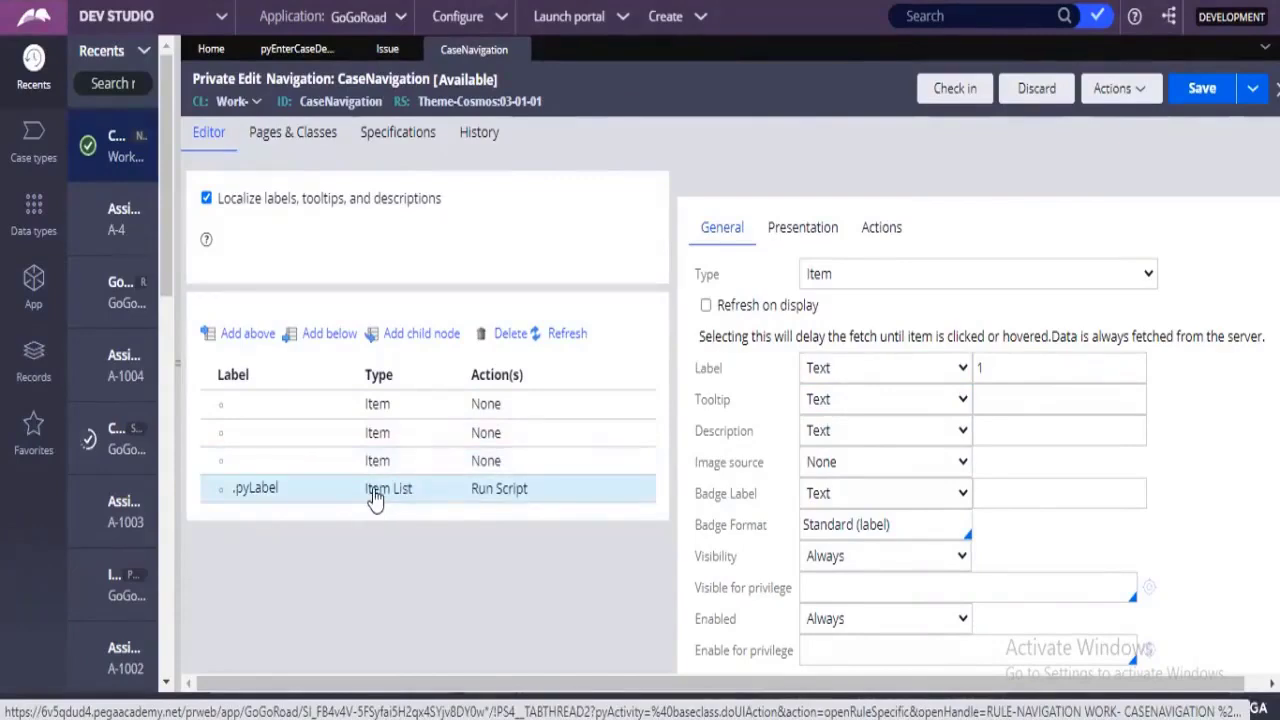
pyautogui.click(276, 406)
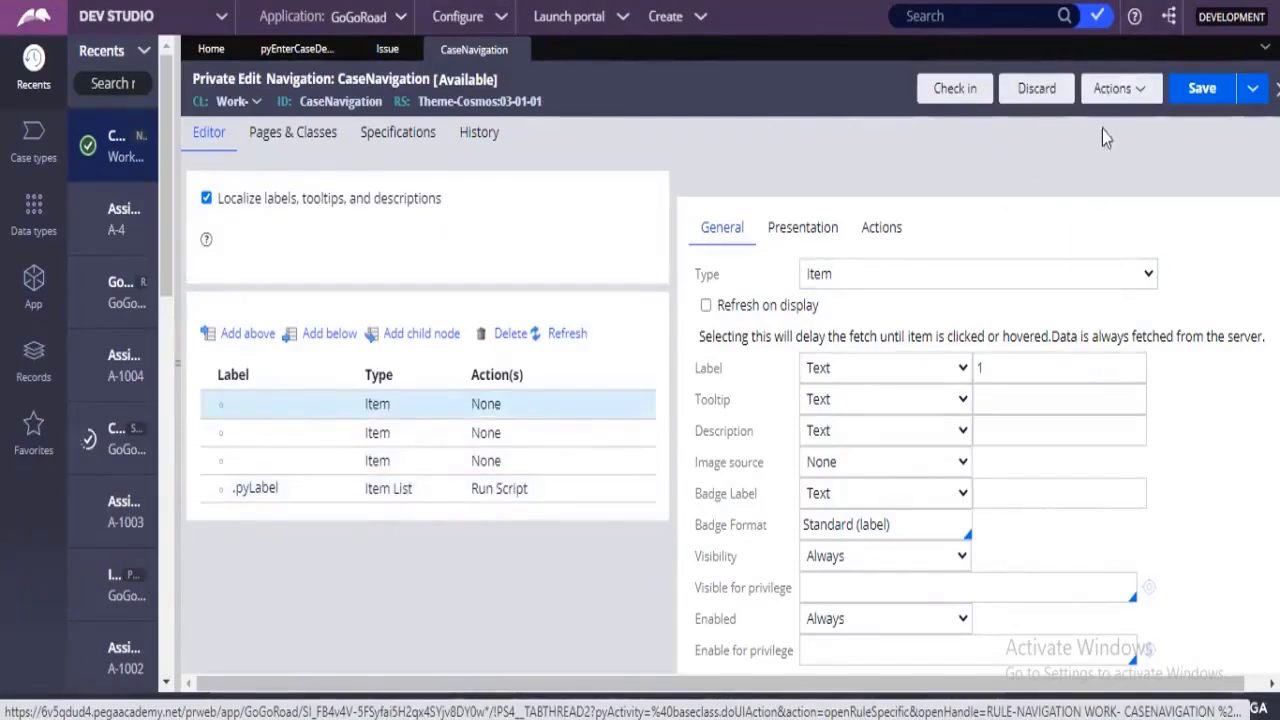
# Refresh the CaseNavigation rule and set the label text of its first item to 1
pyautogui.click(1110, 93)
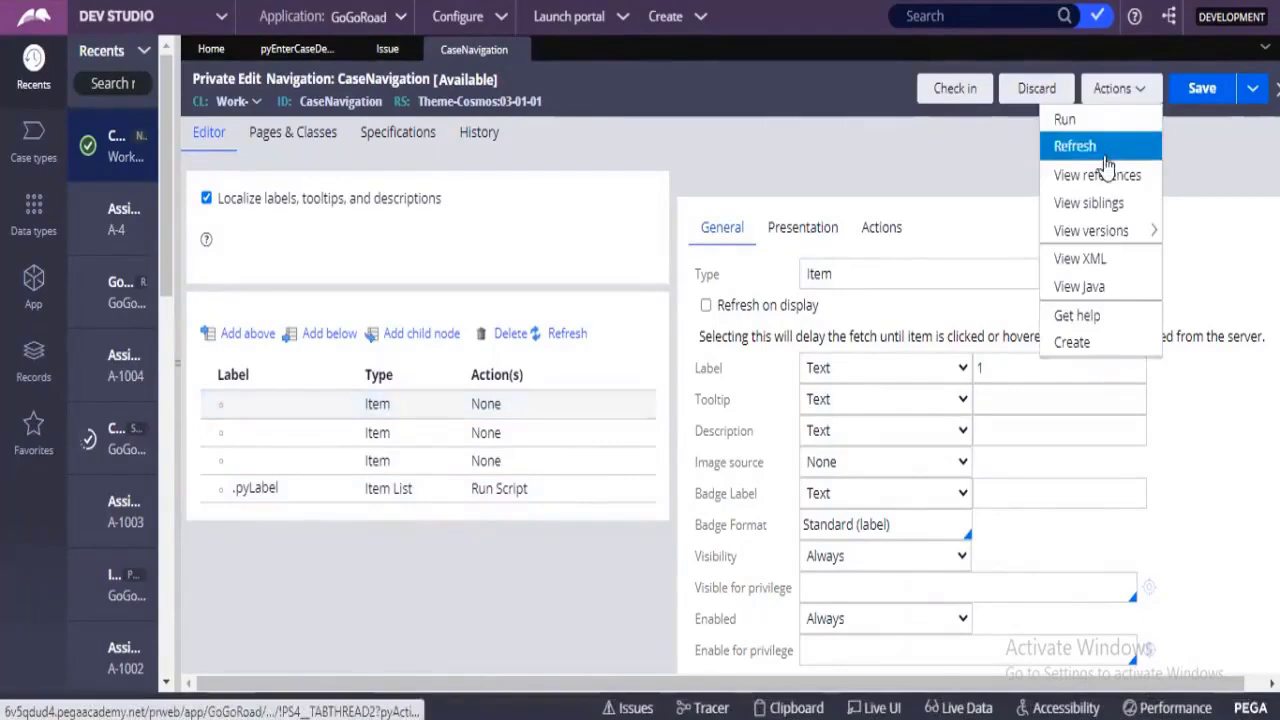
pyautogui.click(1105, 145)
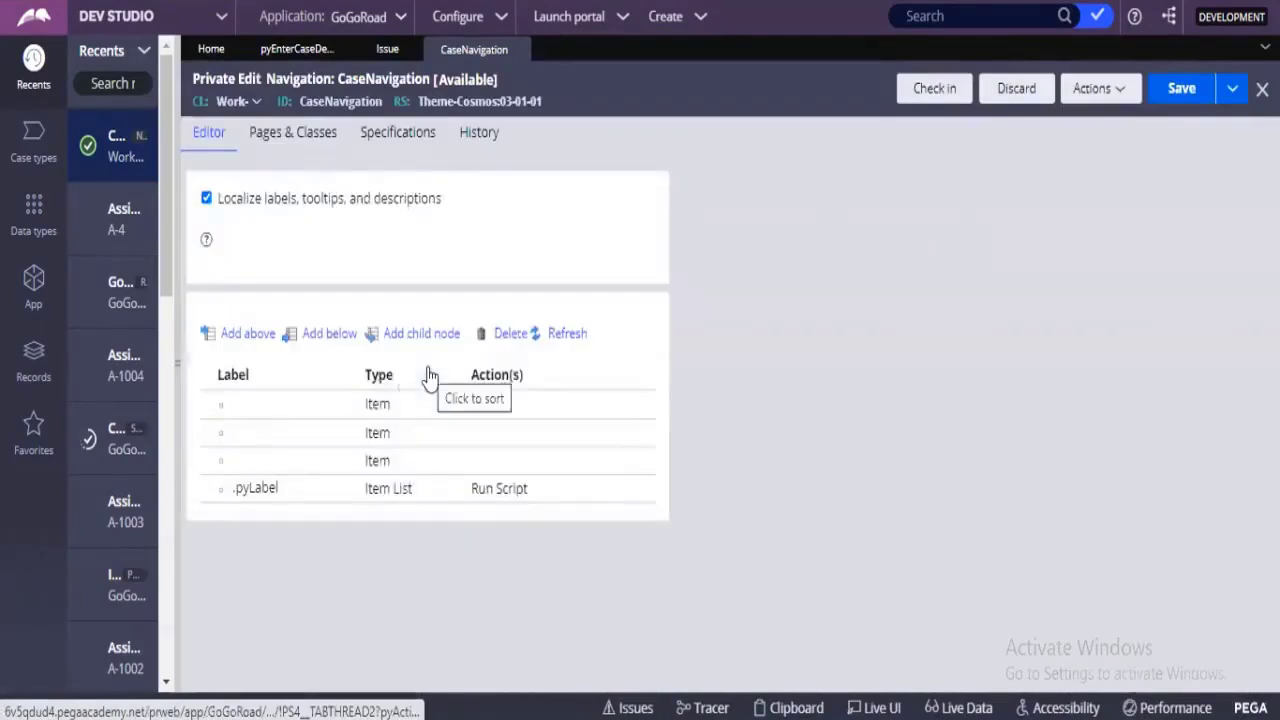
pyautogui.click(274, 406)
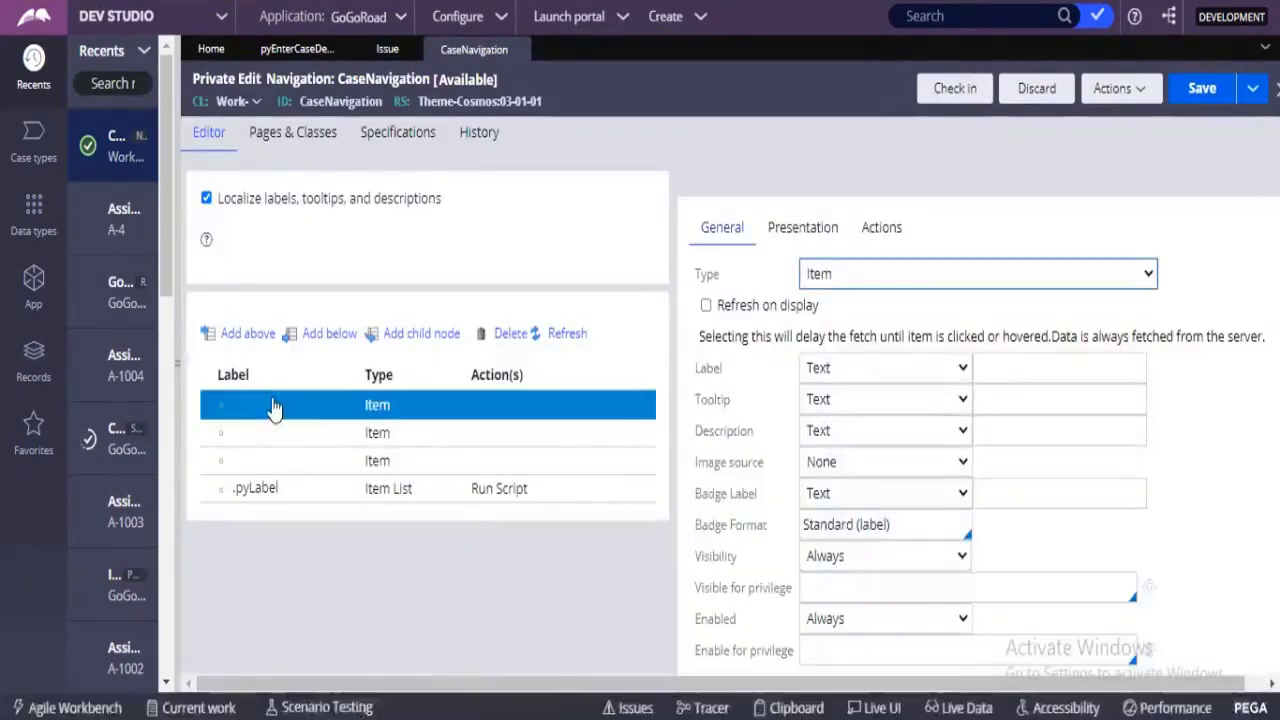
pyautogui.click(983, 366)
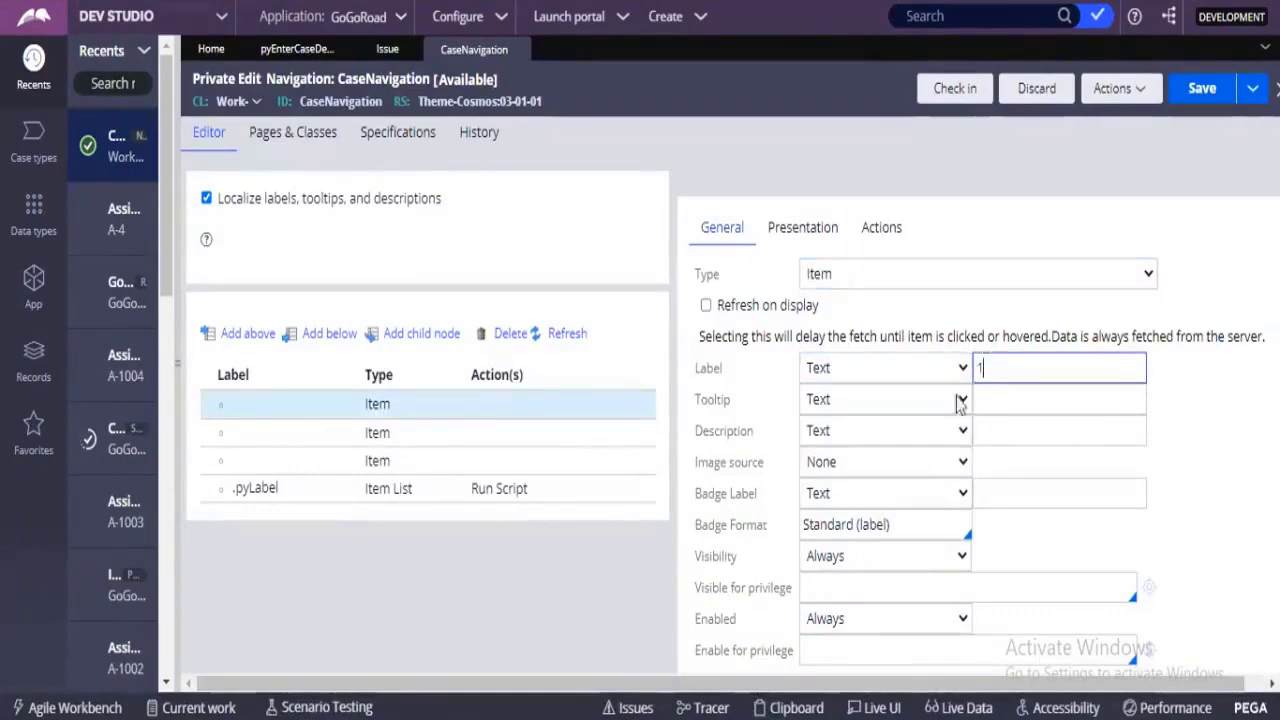
pyautogui.write('1')
# Set the label text of the second navigation item to 2 and the third item to 3
pyautogui.click(398, 431)
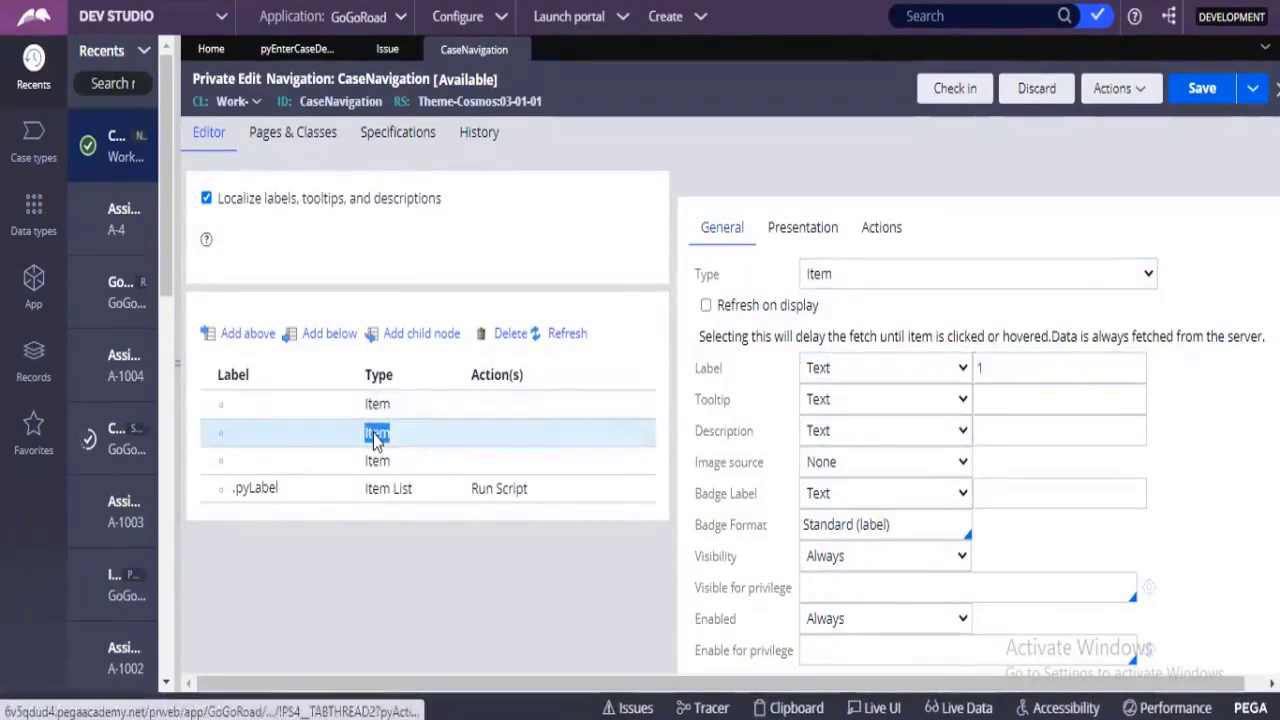
pyautogui.click(1037, 371)
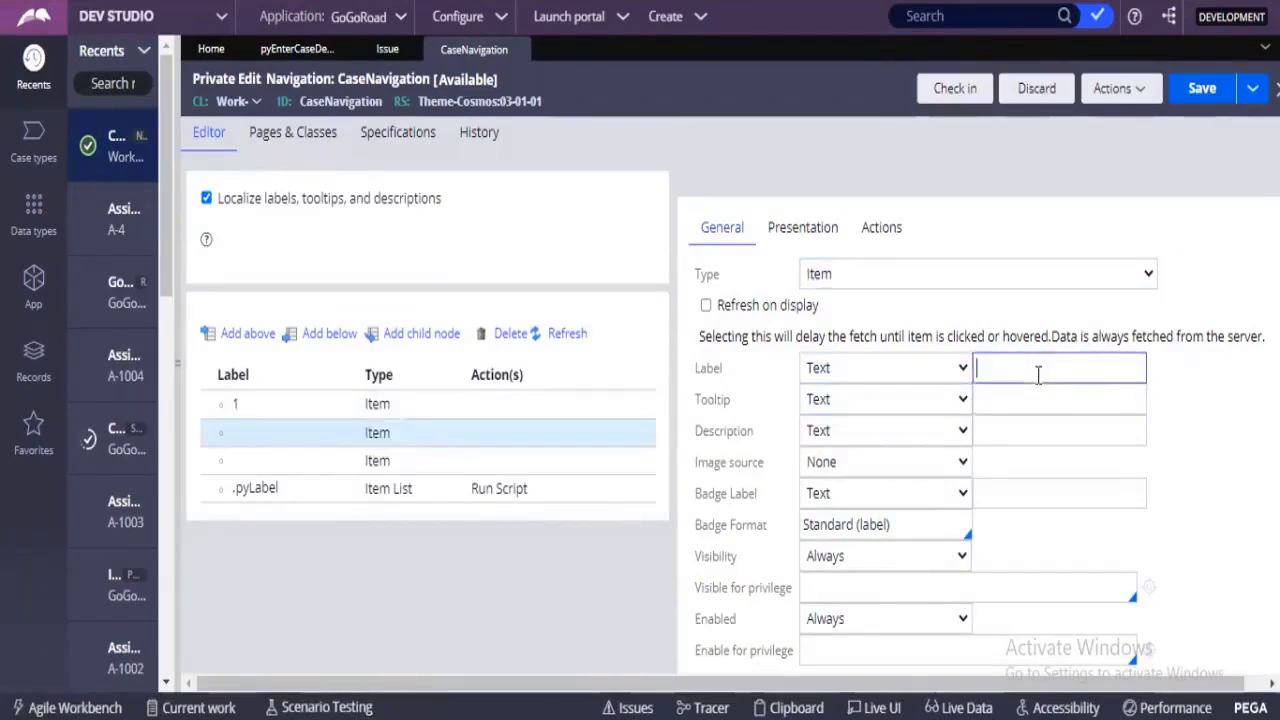
pyautogui.write('2')
pyautogui.click(480, 460)
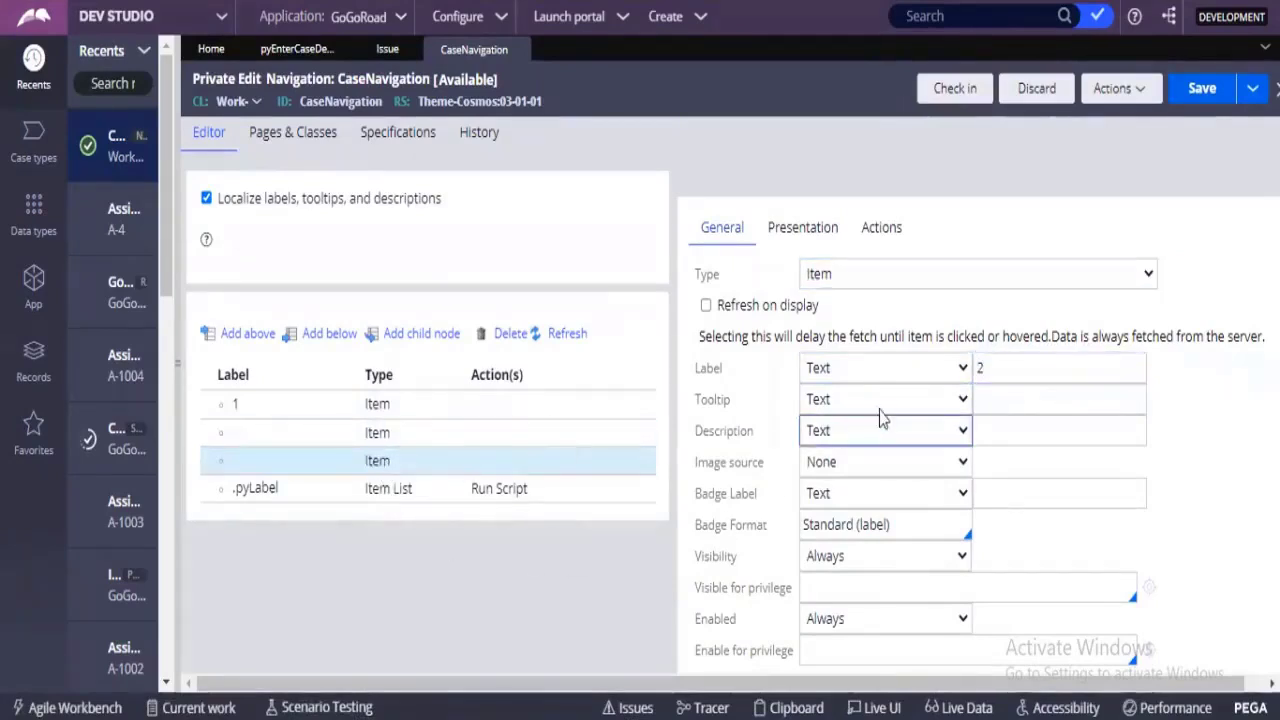
pyautogui.click(1040, 368)
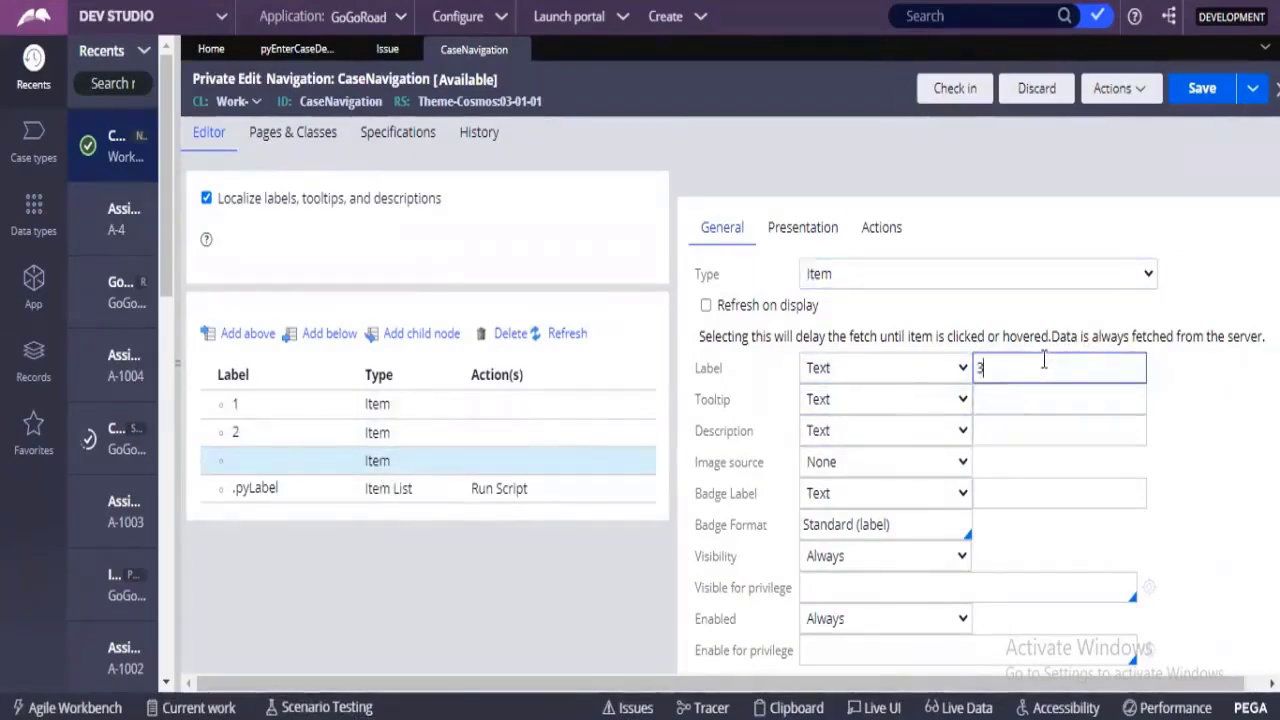
pyautogui.write('3')
# Save the CaseNavigation rule, and apply the button's Menu action settings and save the pyEnterCaseDetails section
pyautogui.click(1205, 88)
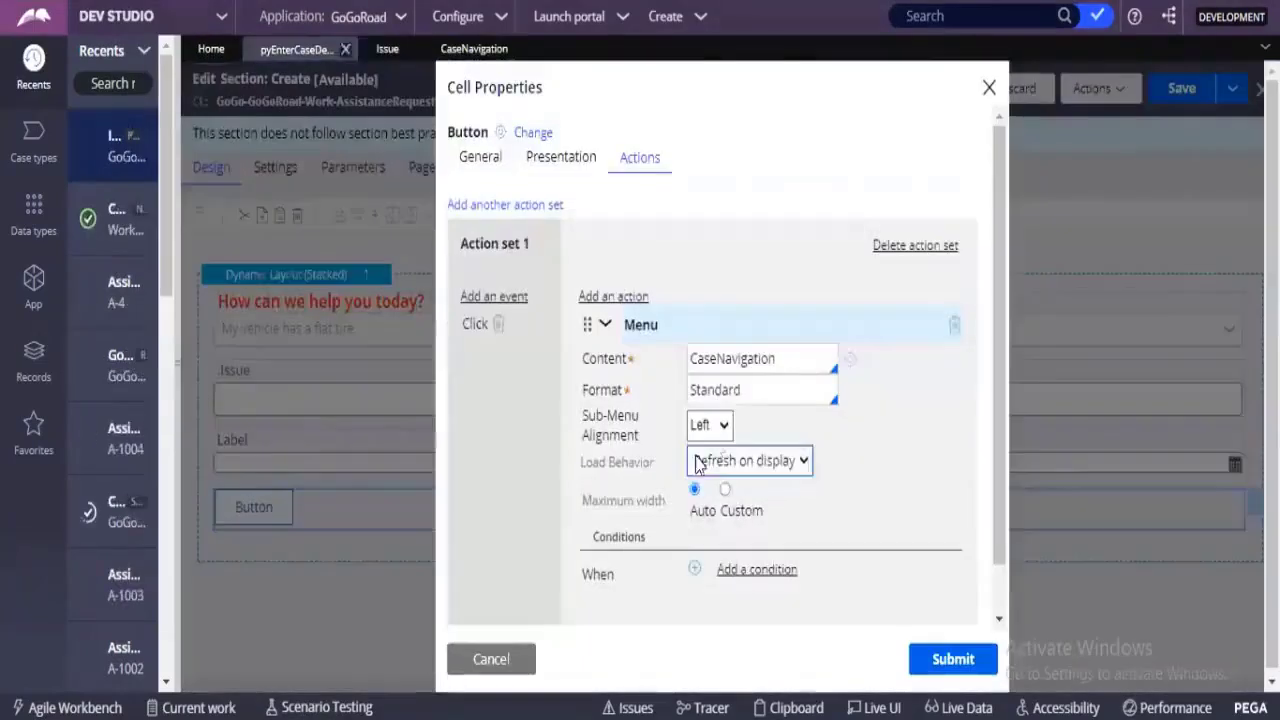
pyautogui.click(953, 664)
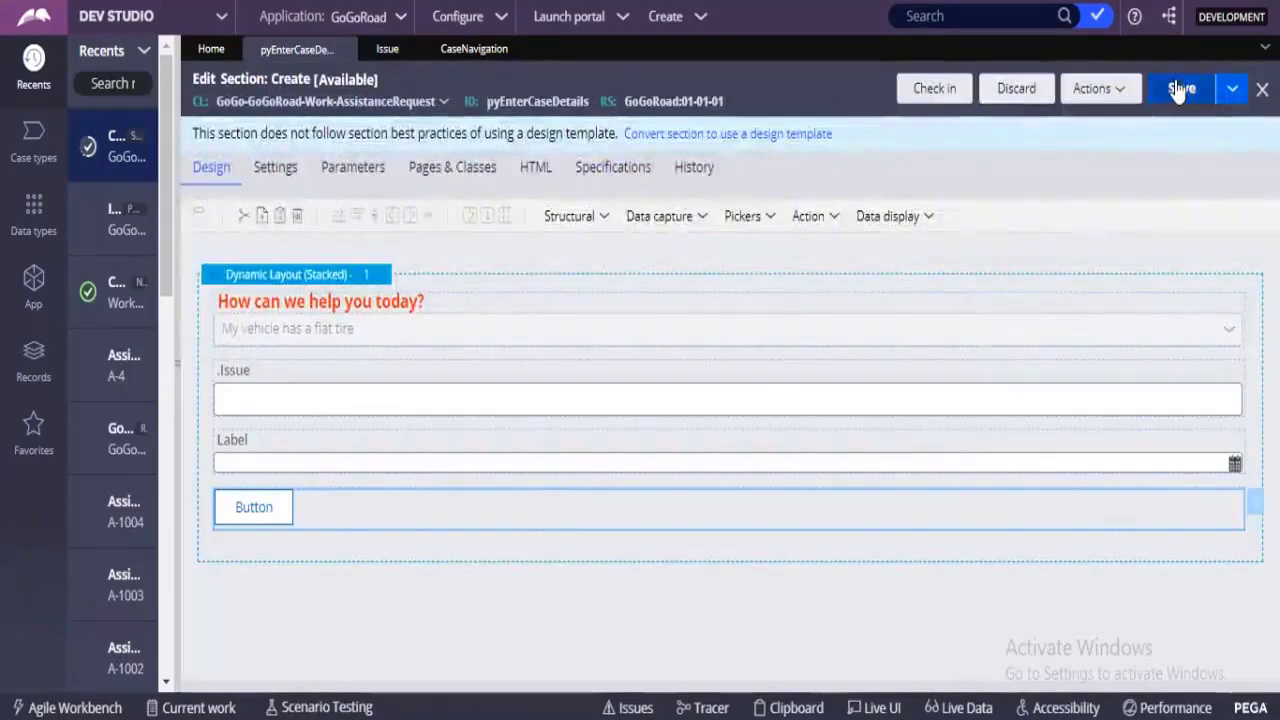
pyautogui.click(1180, 91)
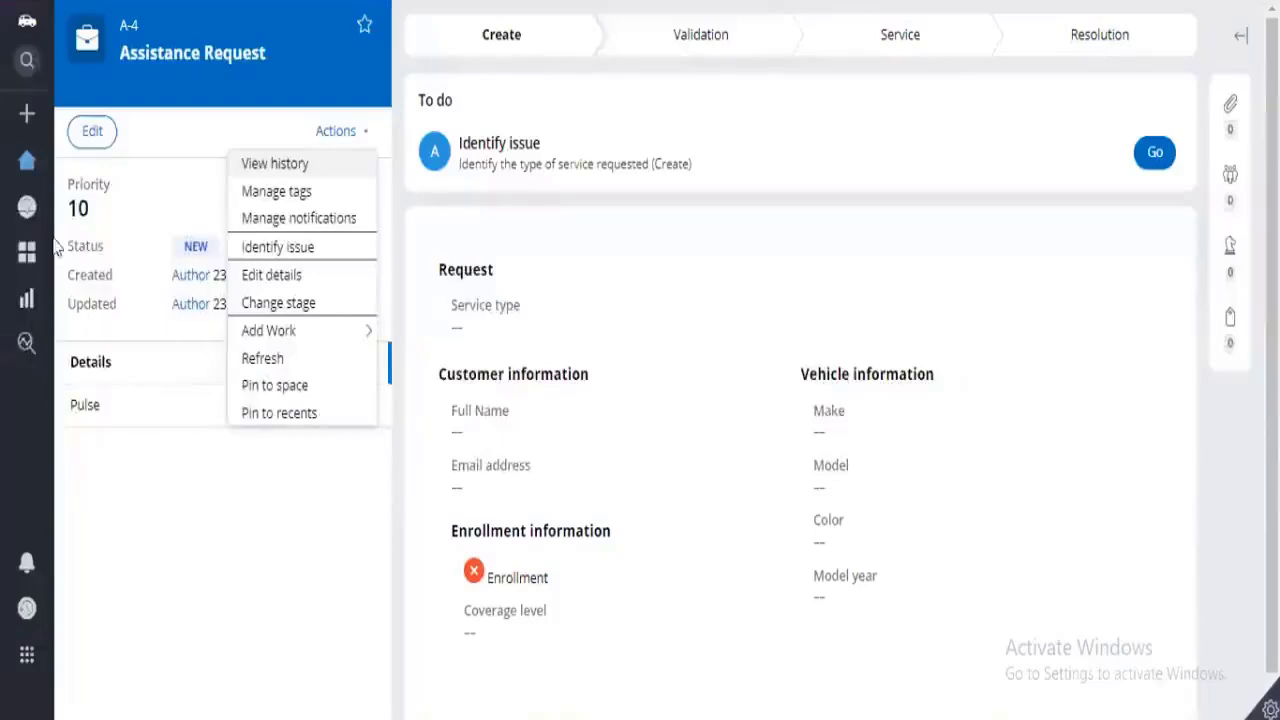
# Start a new Assistance Request and test the button's menu by choosing item 1 and reopening the menu
pyautogui.click(25, 117)
pyautogui.click(58, 156)
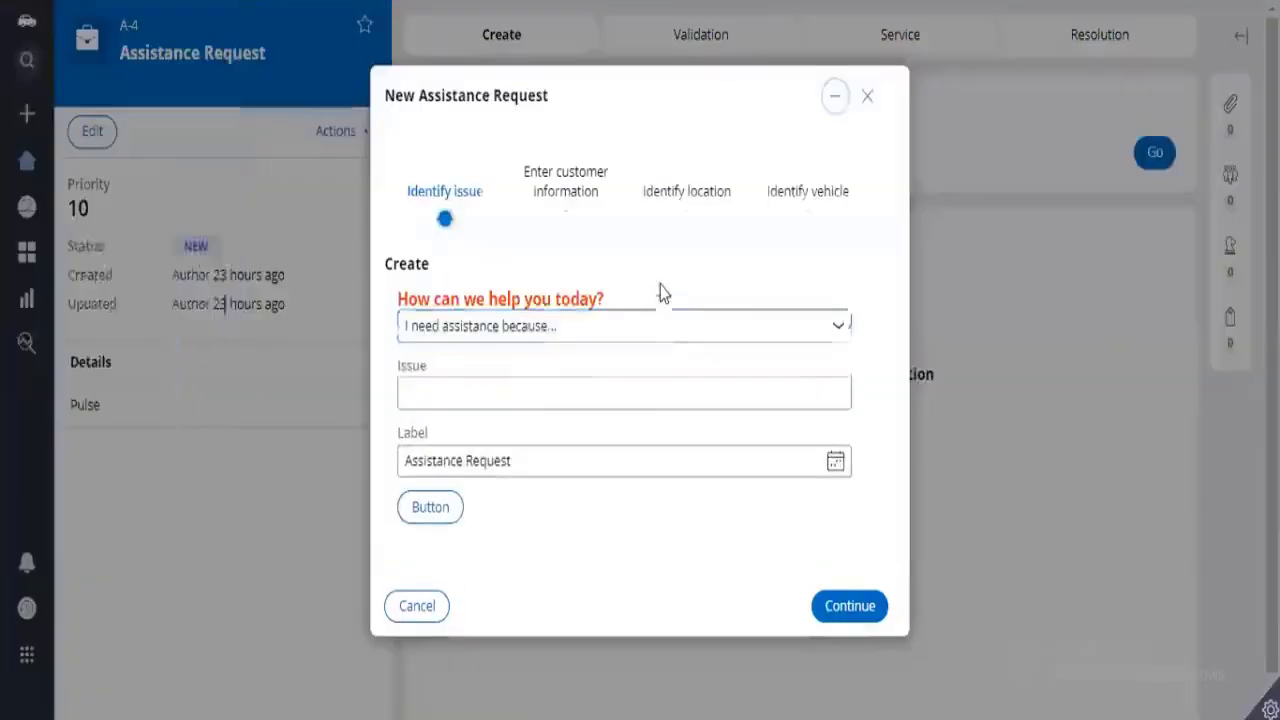
pyautogui.click(441, 528)
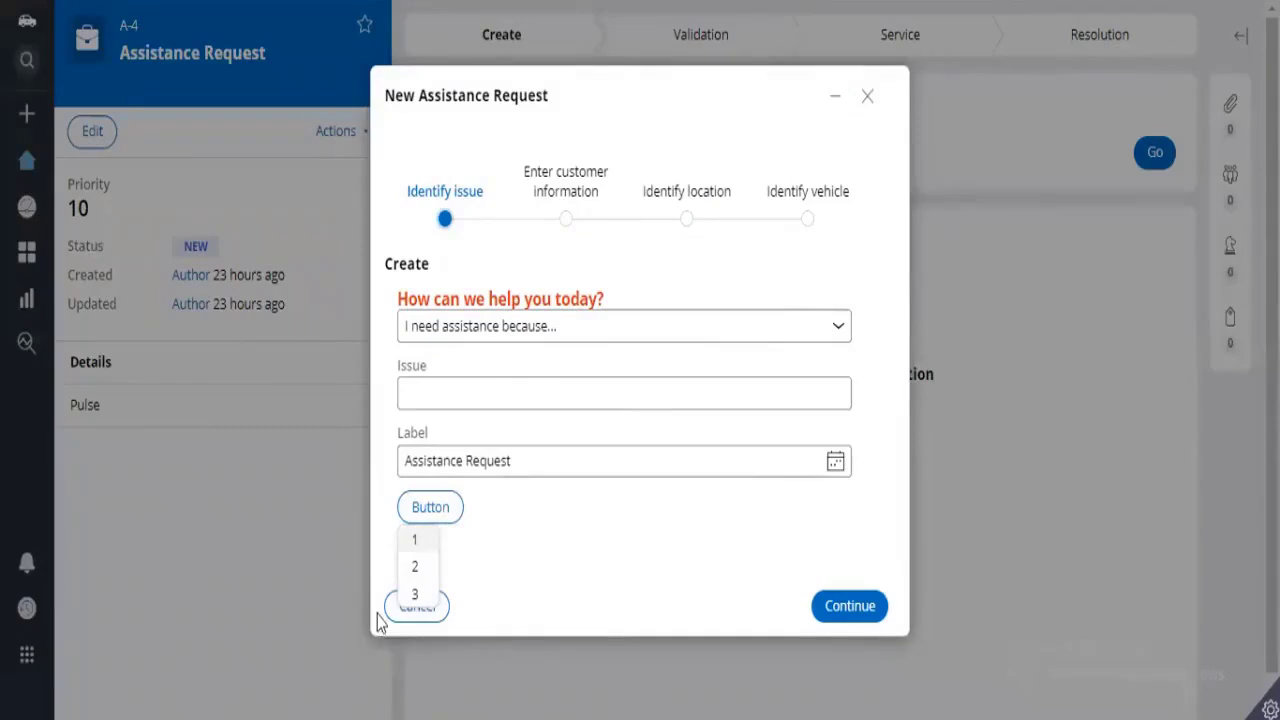
pyautogui.click(424, 551)
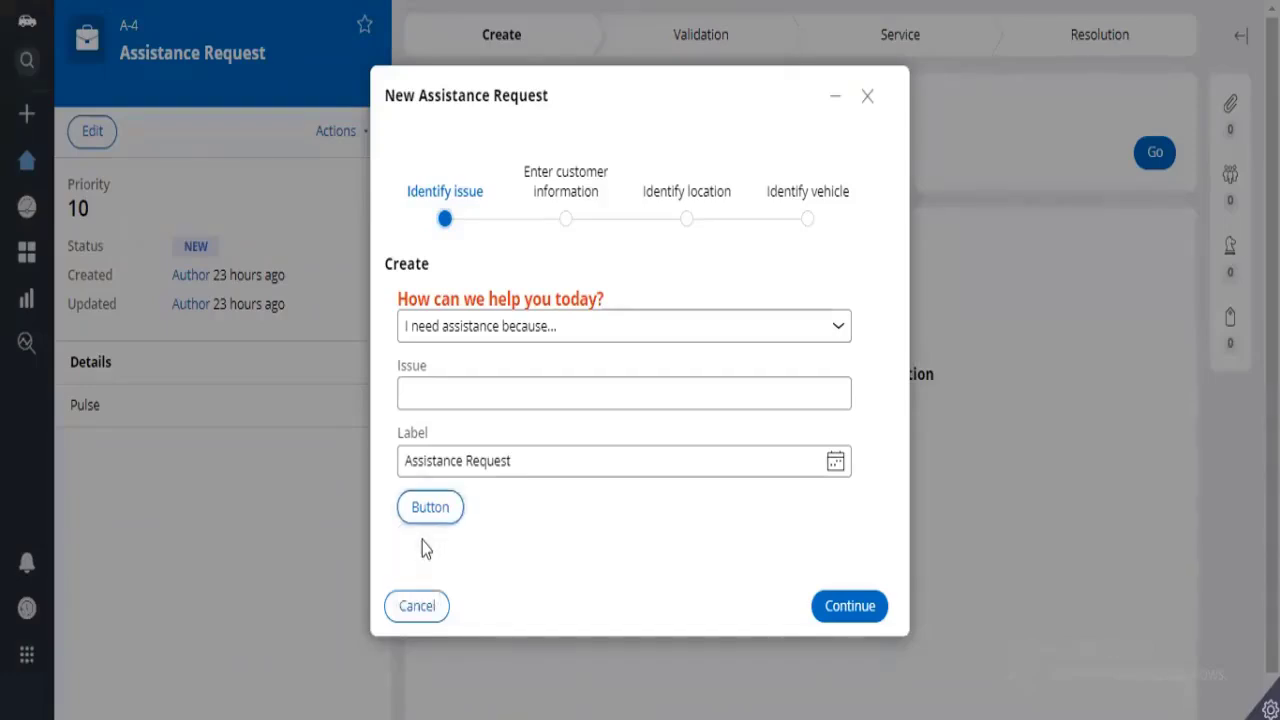
pyautogui.click(432, 515)
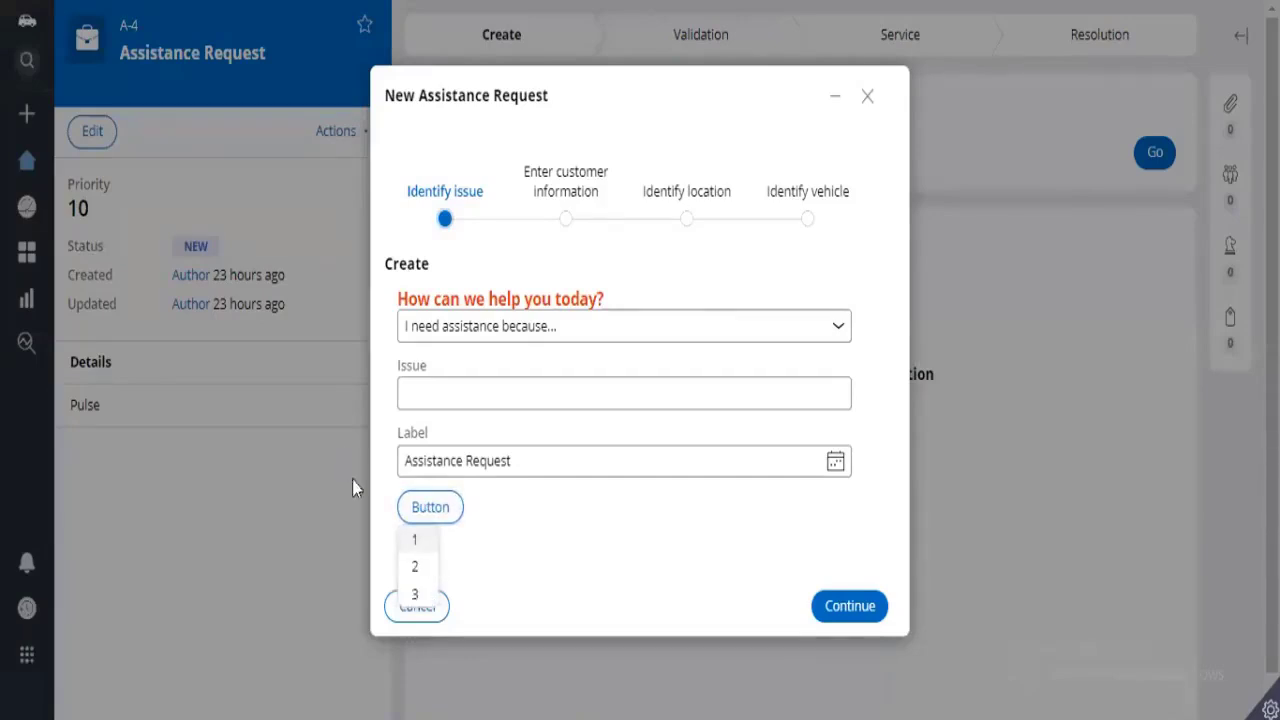
# Cancel the new Assistance Request and refresh the existing case behind it
pyautogui.click(443, 628)
pyautogui.click(429, 616)
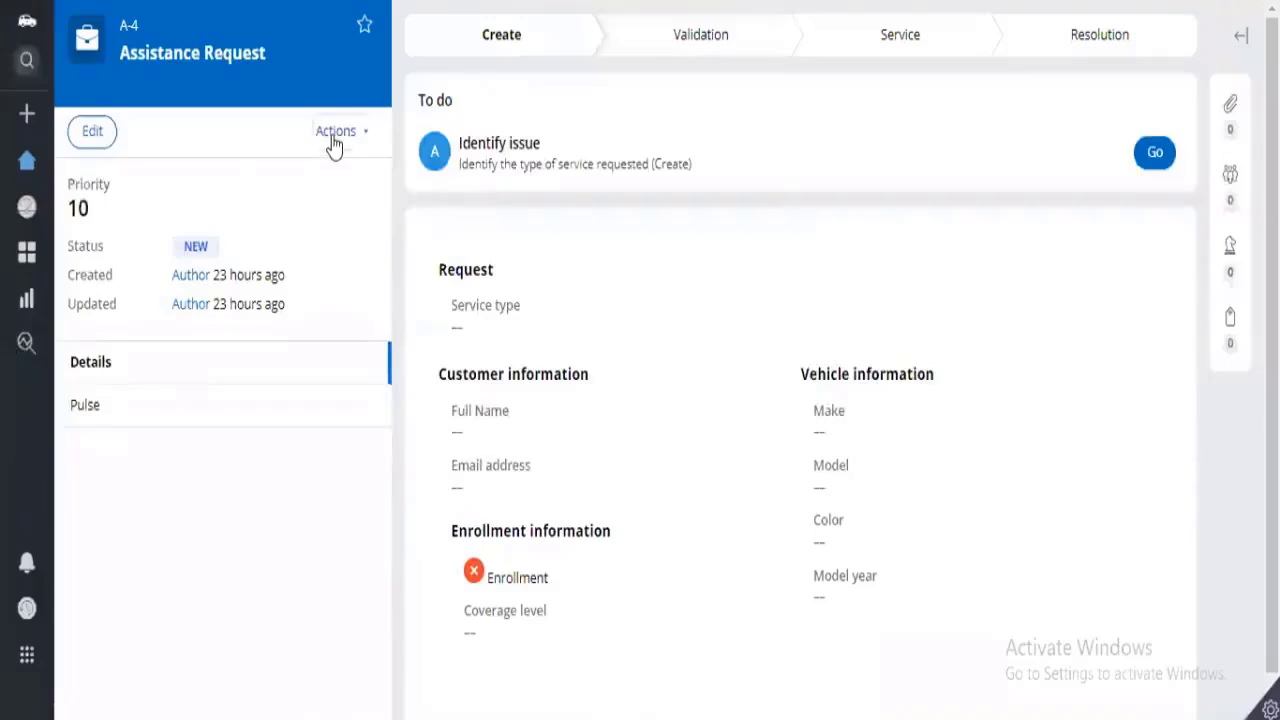
pyautogui.click(333, 138)
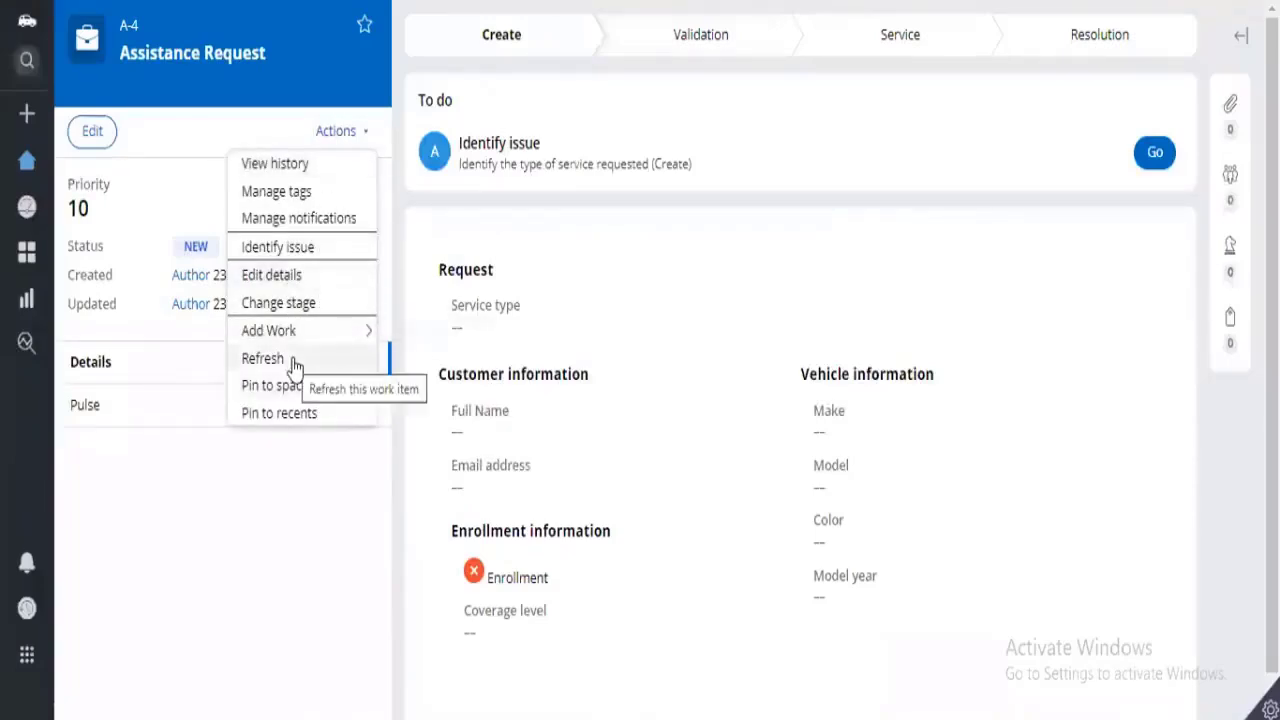
pyautogui.click(296, 362)
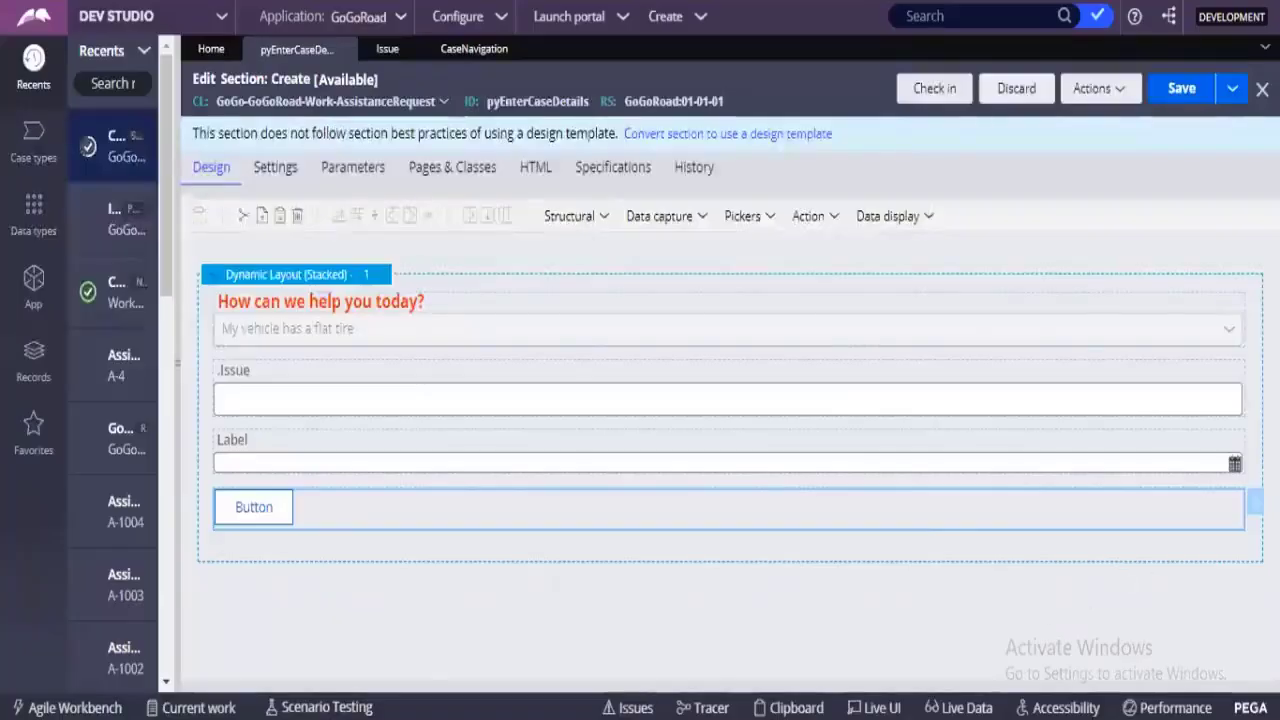
# Change the label text of the first item in the CaseNavigation rule to Refresh
pyautogui.click(449, 58)
pyautogui.click(274, 412)
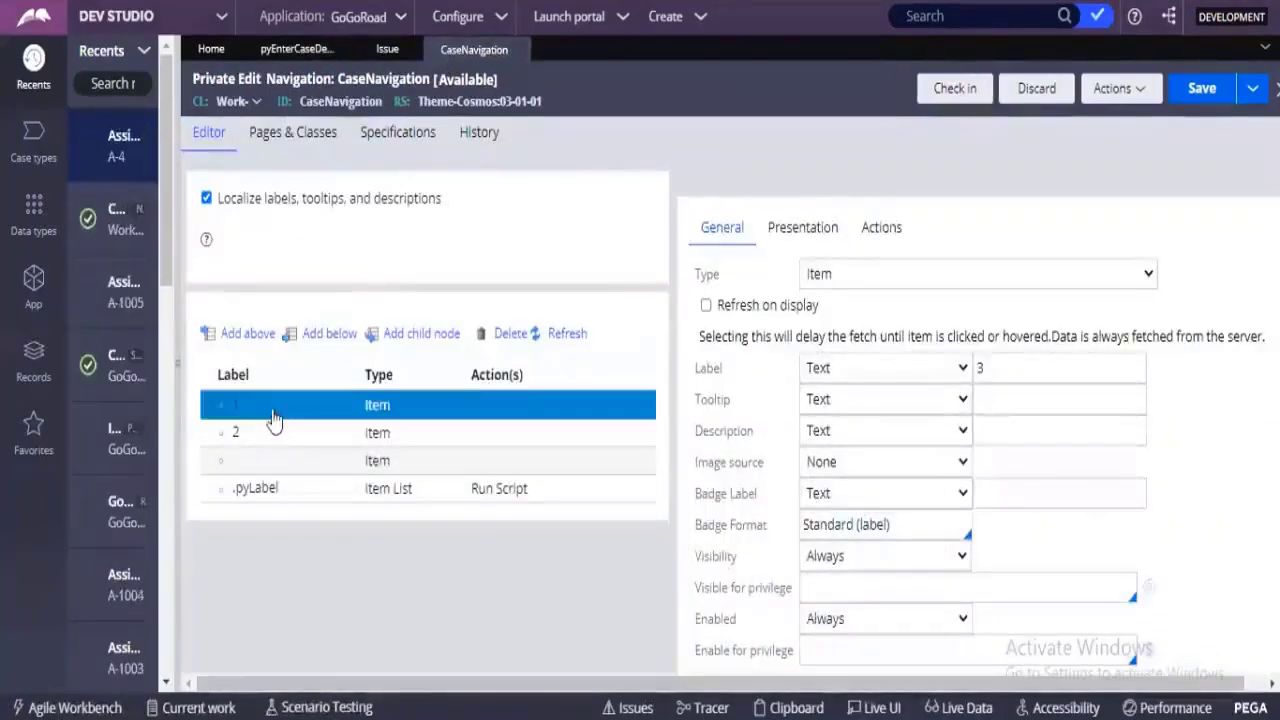
pyautogui.click(1037, 367)
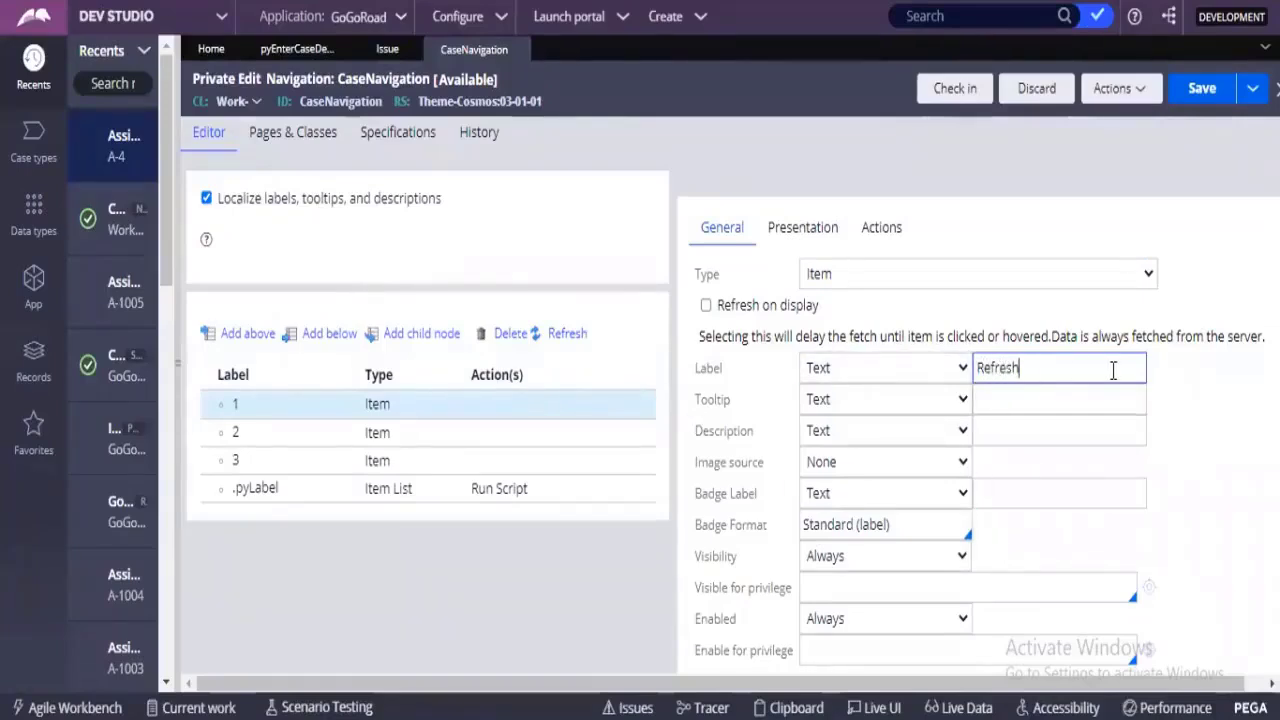
# Add a Refresh action on click, targeting the section, to the first navigation item and save the CaseNavigation rule
pyautogui.click(890, 232)
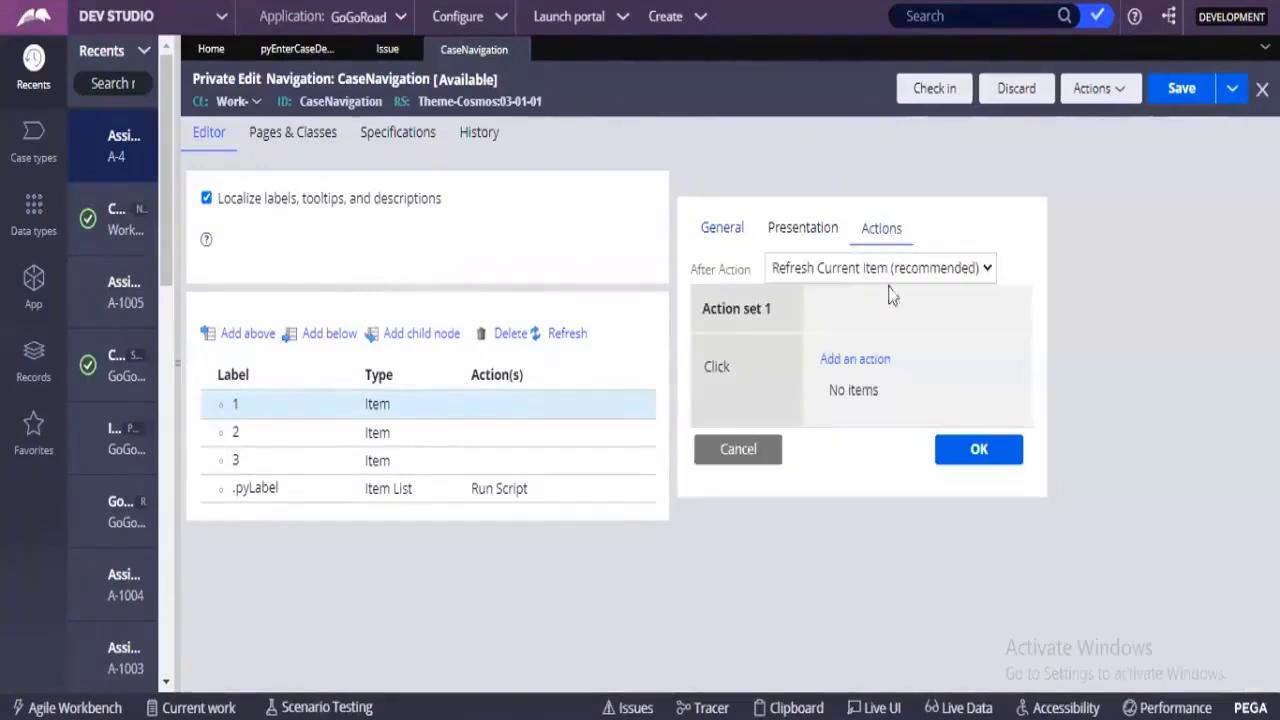
pyautogui.click(707, 371)
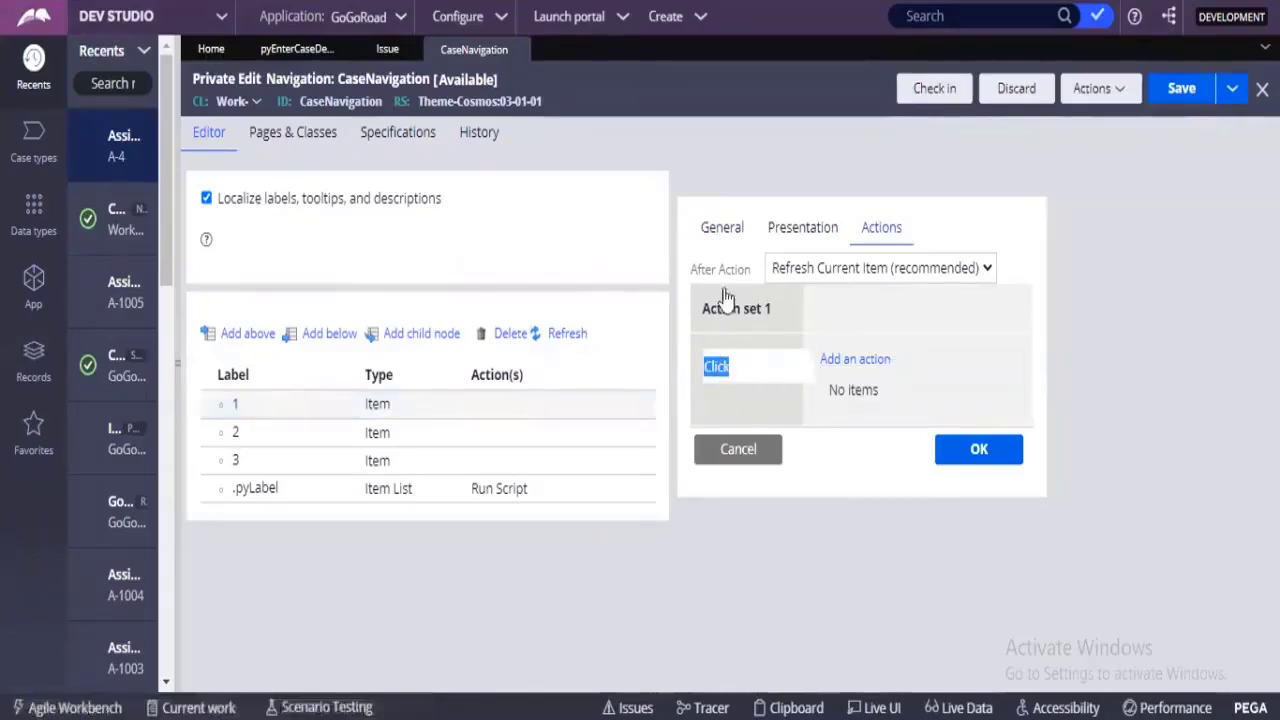
pyautogui.click(872, 362)
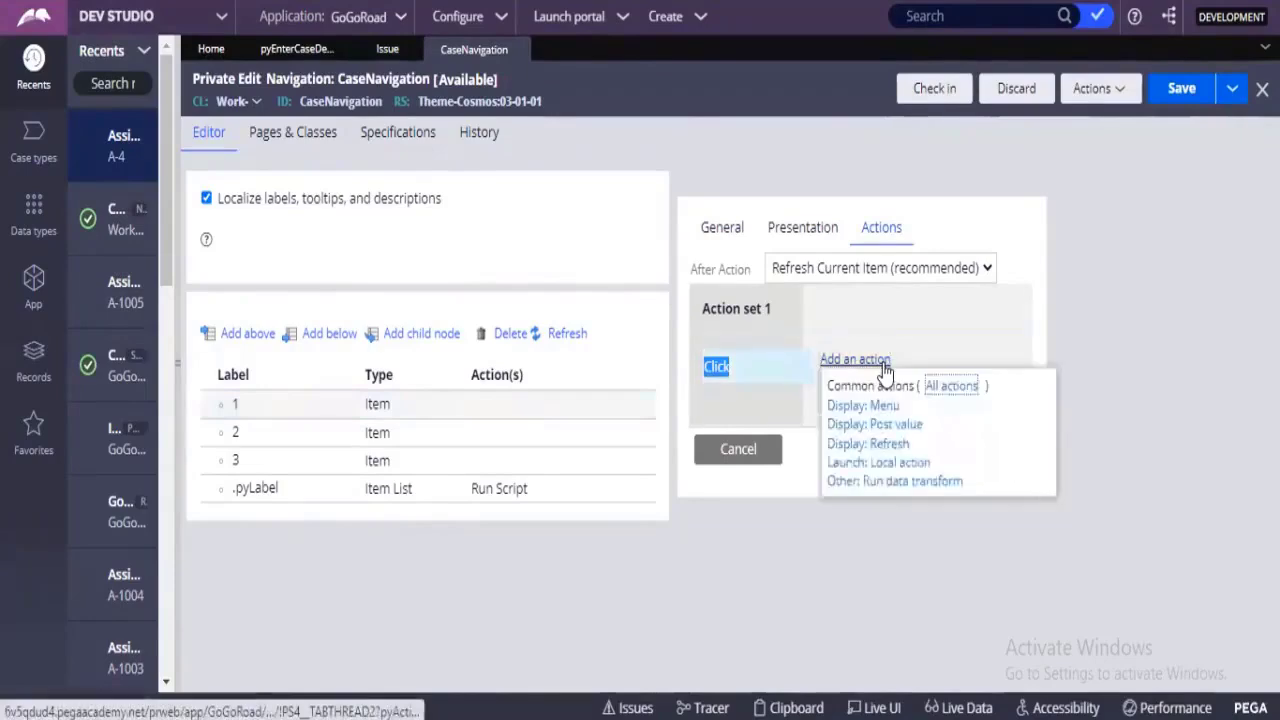
pyautogui.click(887, 452)
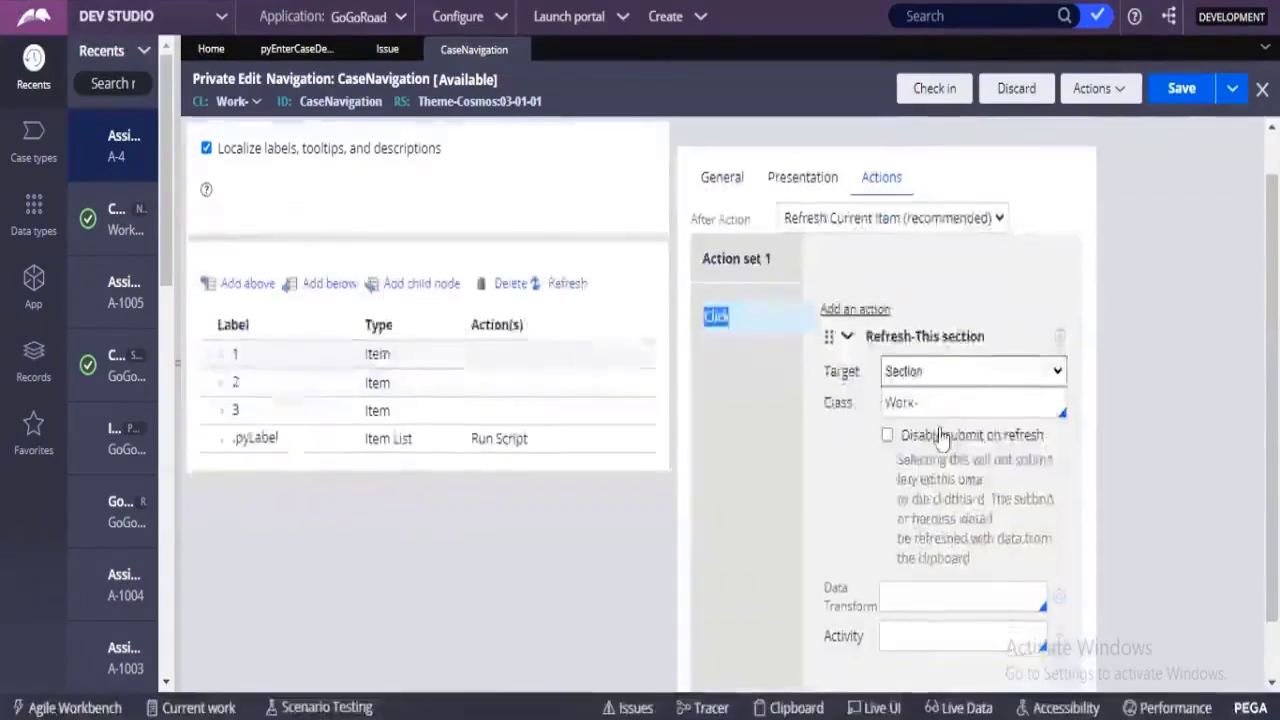
pyautogui.scroll(-1, 940, 435)
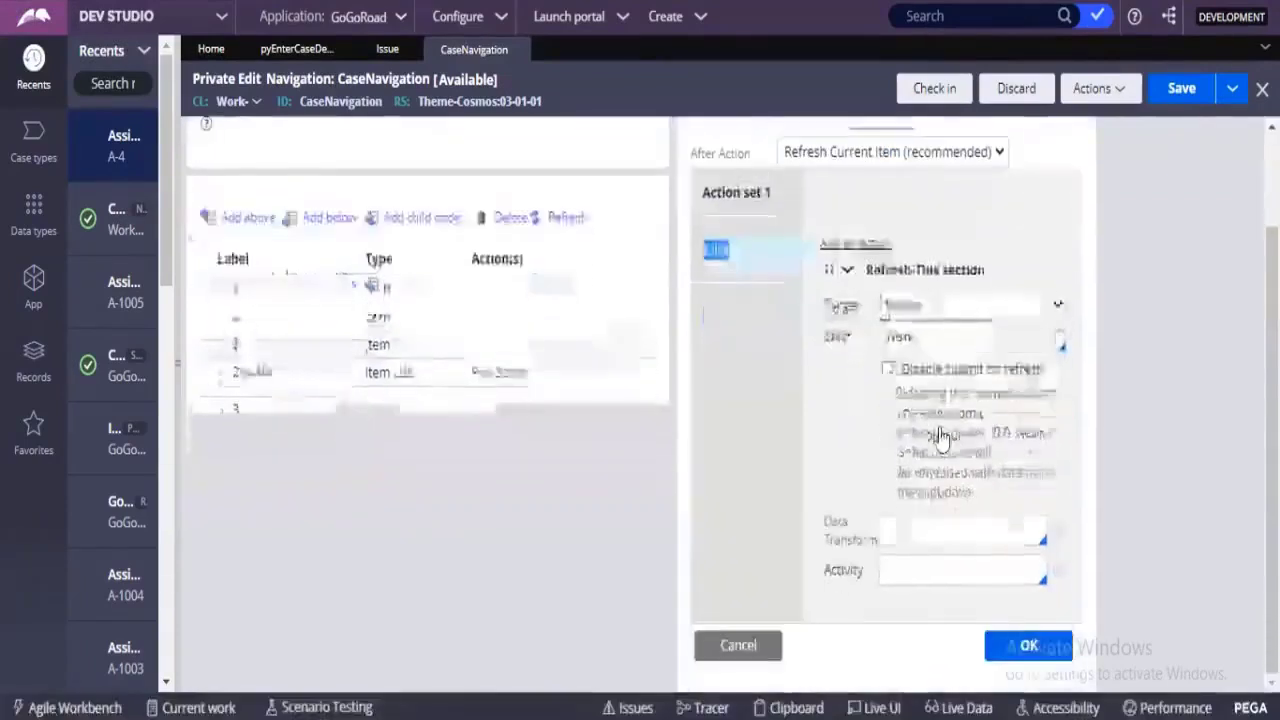
pyautogui.click(1028, 645)
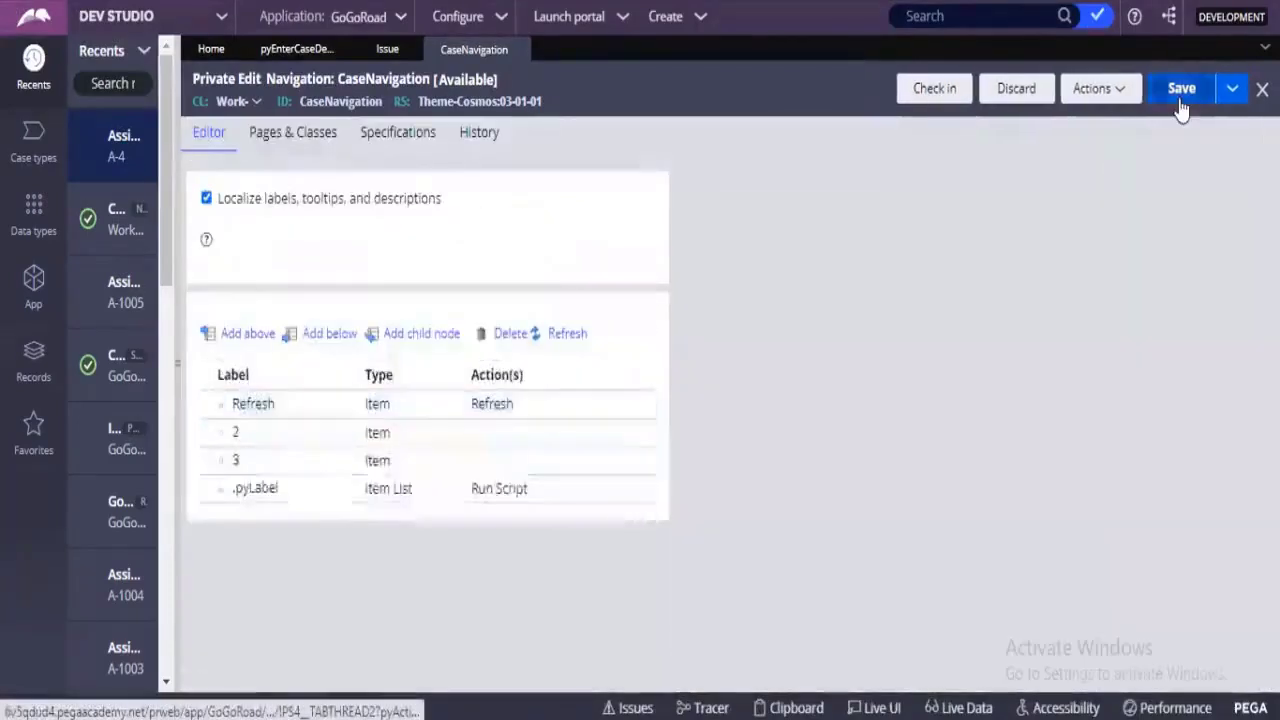
pyautogui.click(1181, 88)
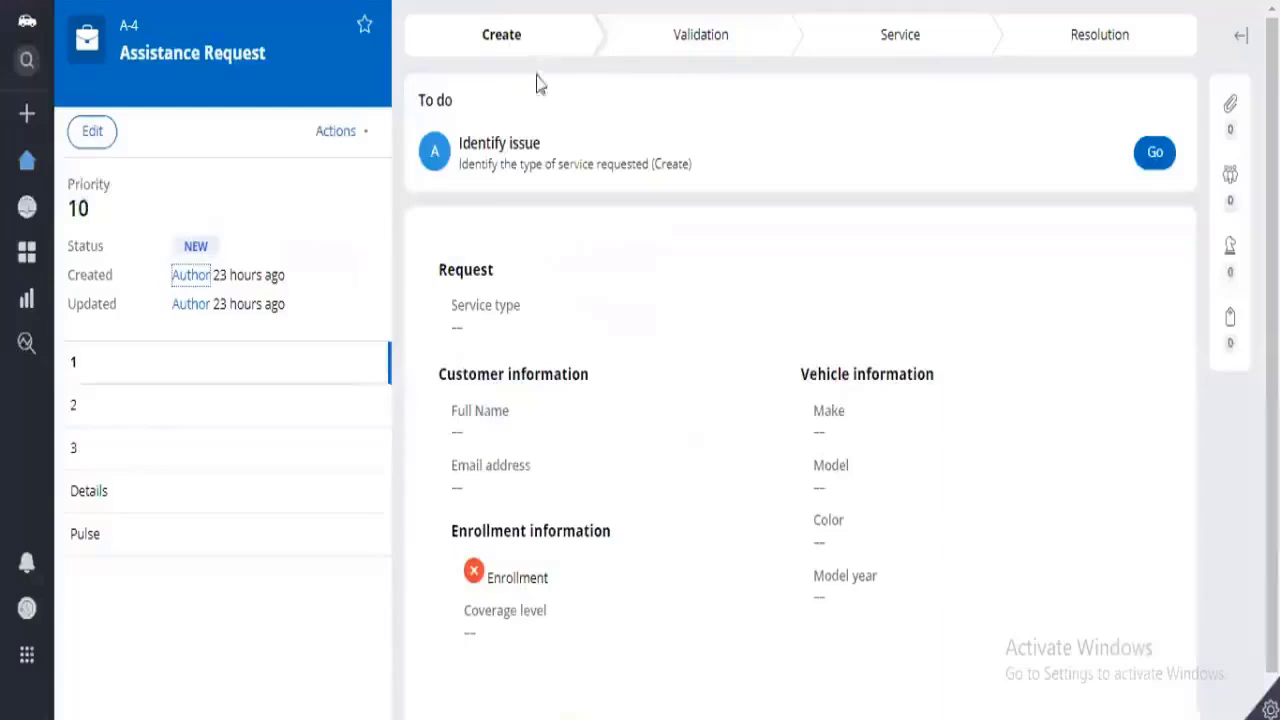
# Start a new Assistance Request, run the Refresh item twice from the button's menu, and close the request
pyautogui.click(26, 114)
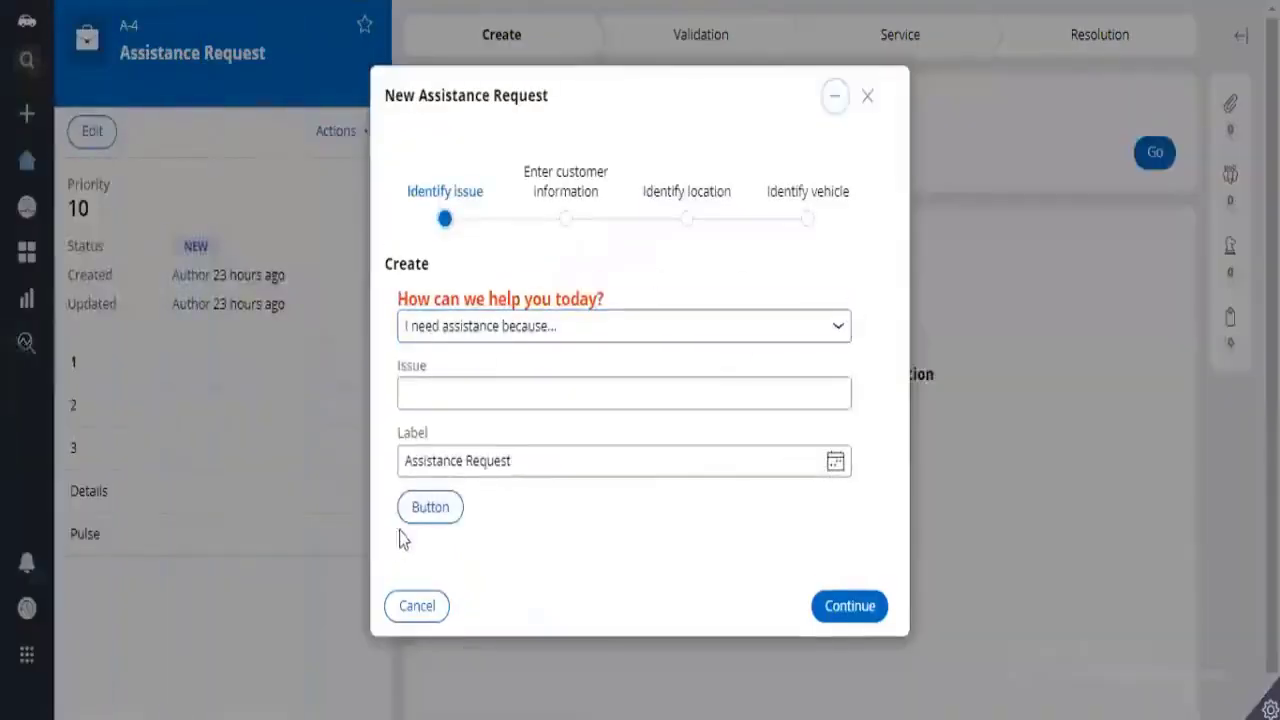
pyautogui.click(427, 520)
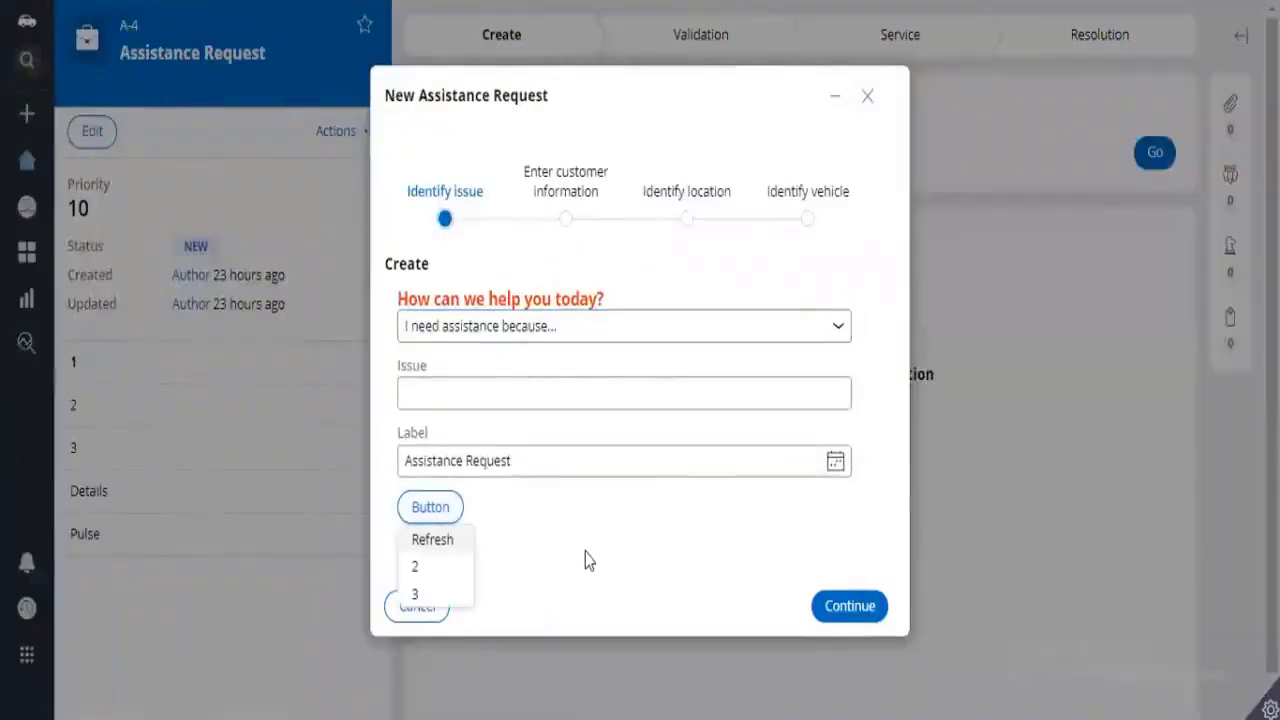
pyautogui.click(449, 552)
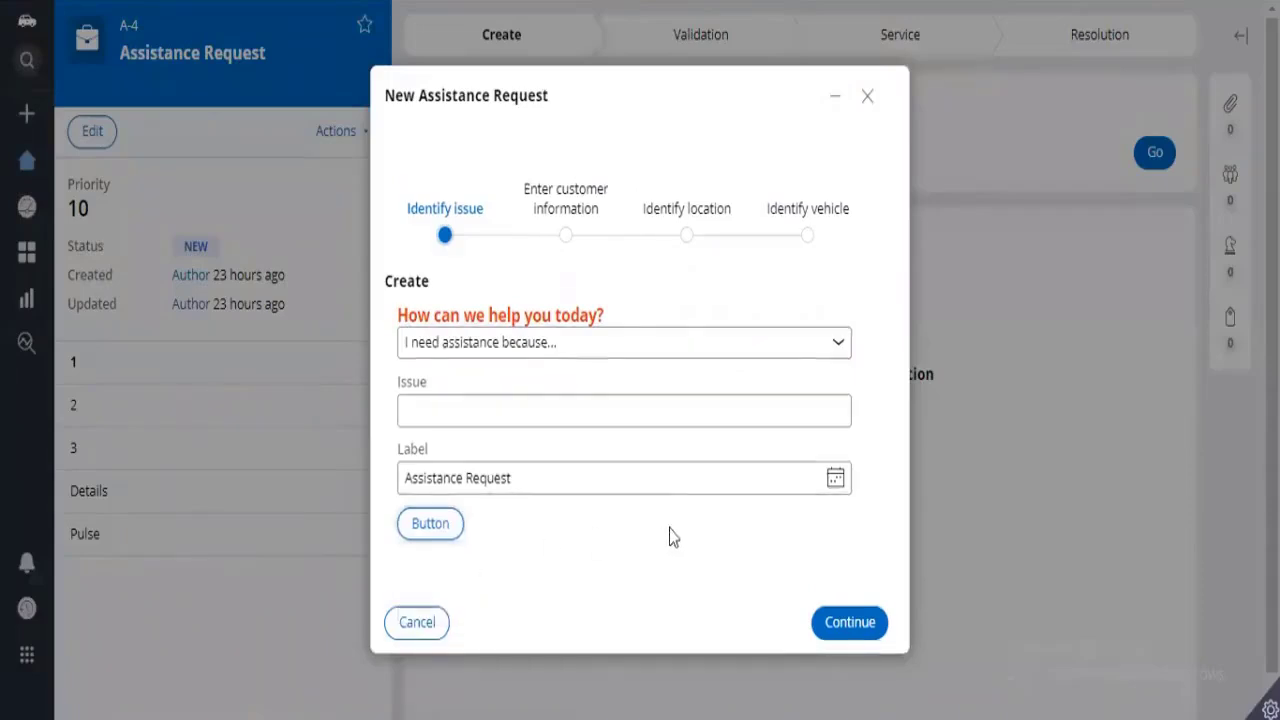
pyautogui.click(438, 527)
pyautogui.click(445, 565)
pyautogui.click(868, 97)
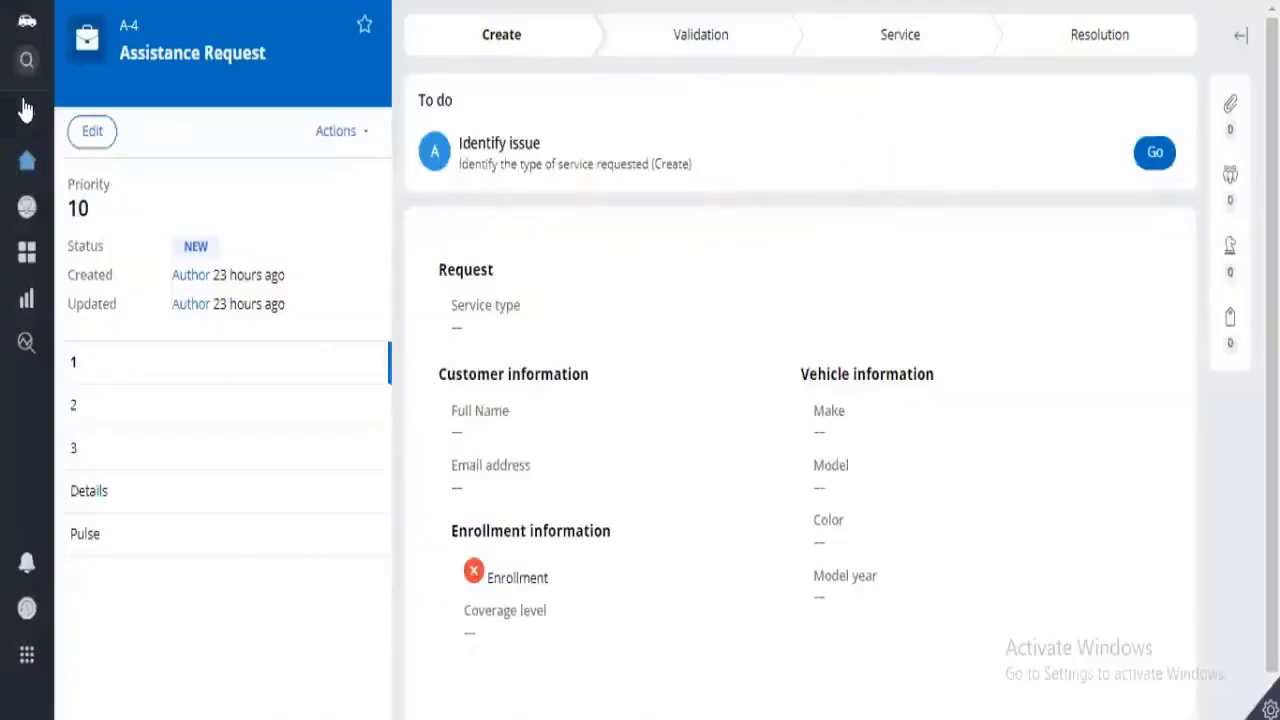
# Start a new Assistance Request, enter aswdq as the issue, run Refresh from the button's menu, and close the request
pyautogui.click(25, 112)
pyautogui.click(177, 163)
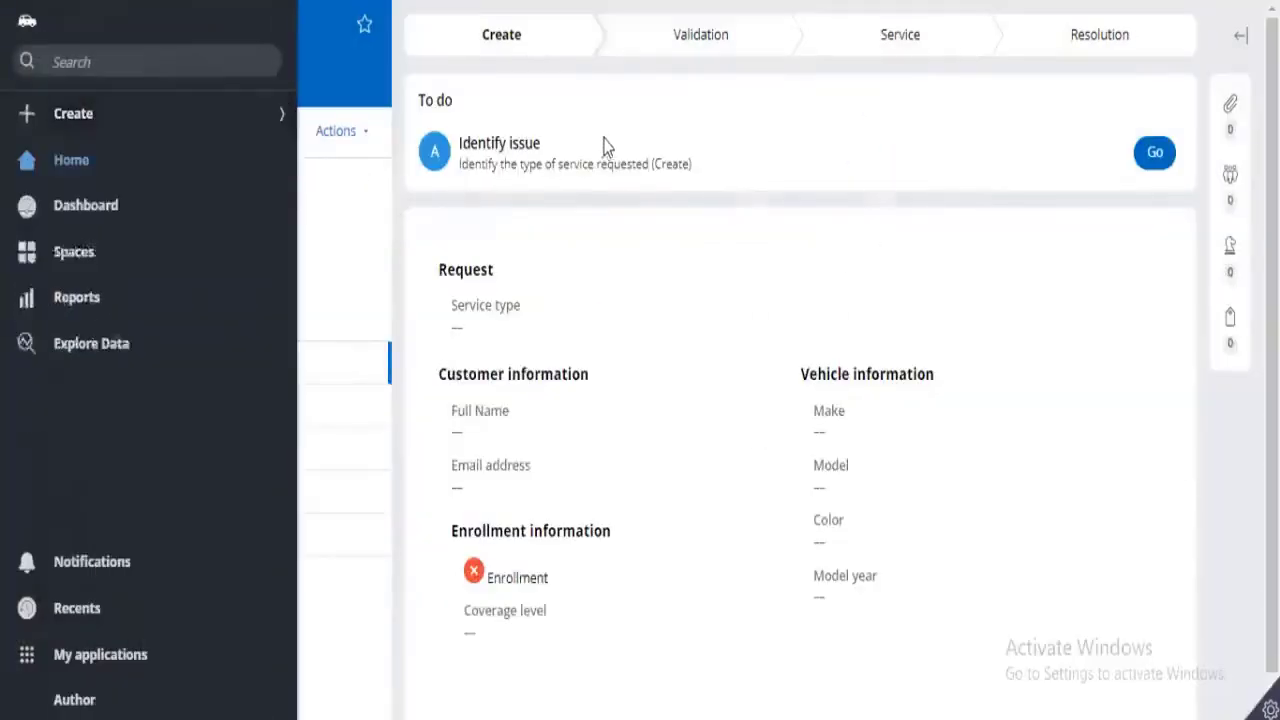
pyautogui.click(440, 510)
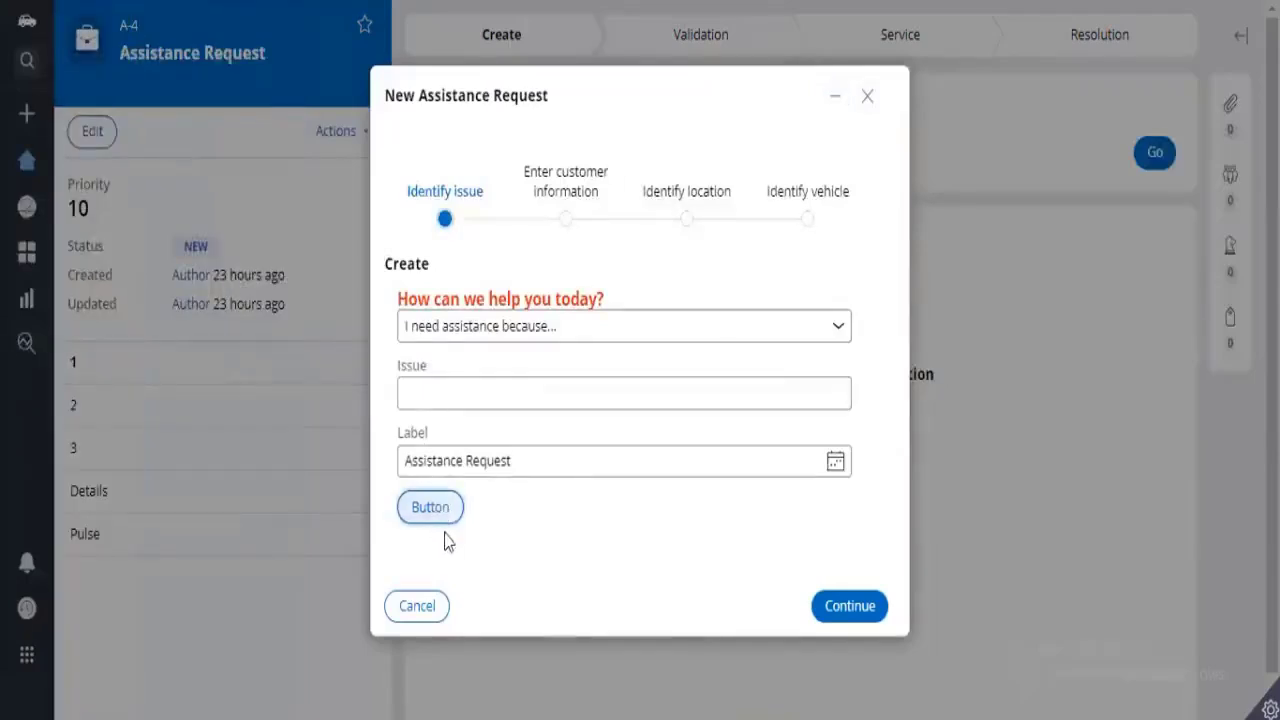
pyautogui.click(431, 541)
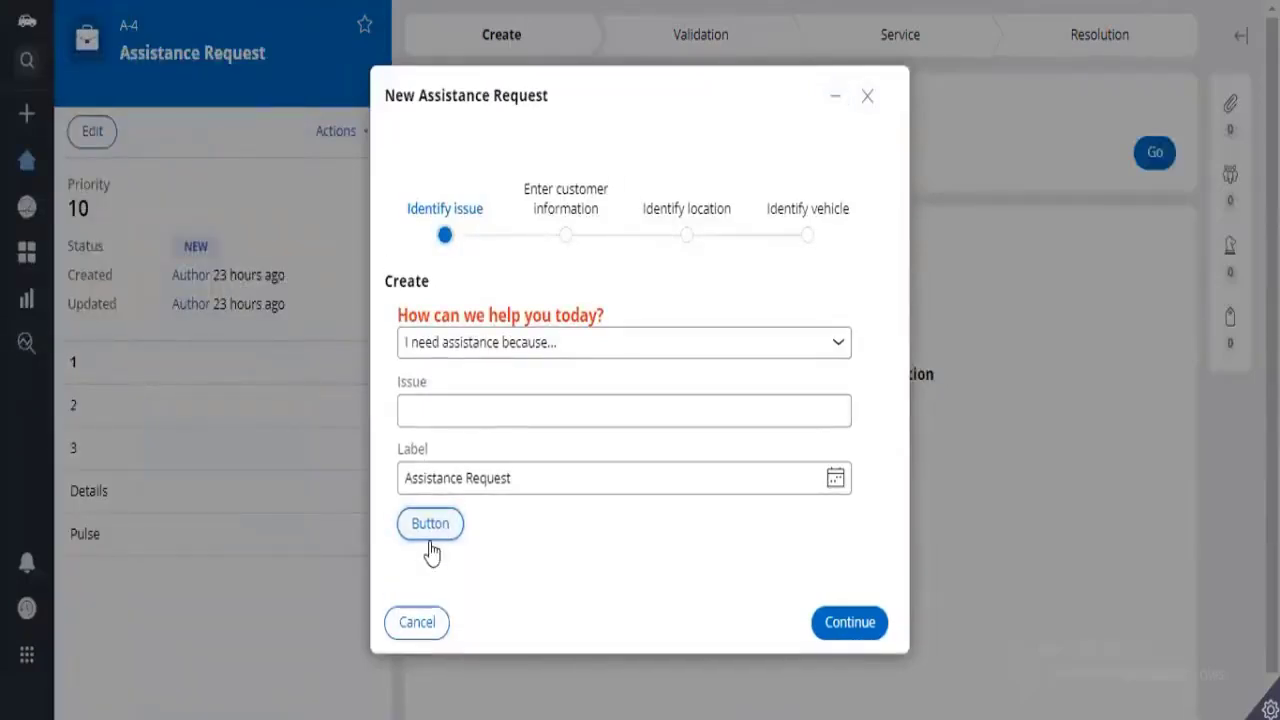
pyautogui.click(459, 401)
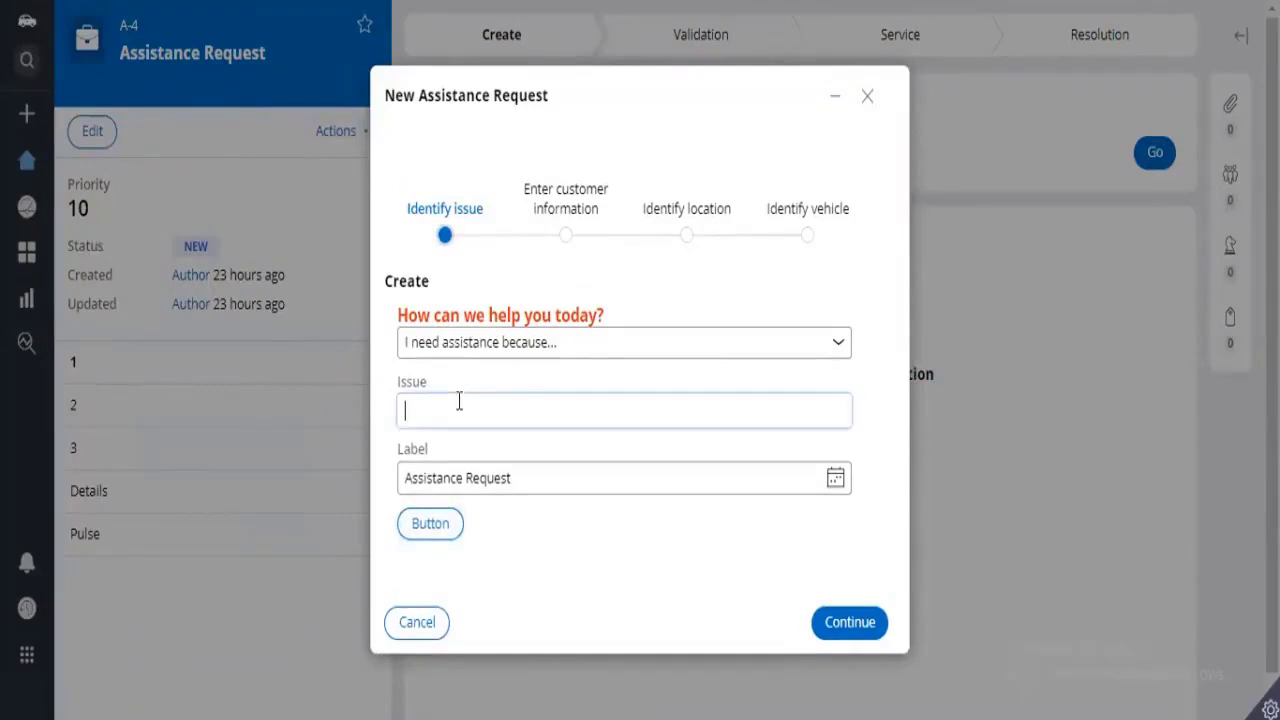
pyautogui.click(430, 523)
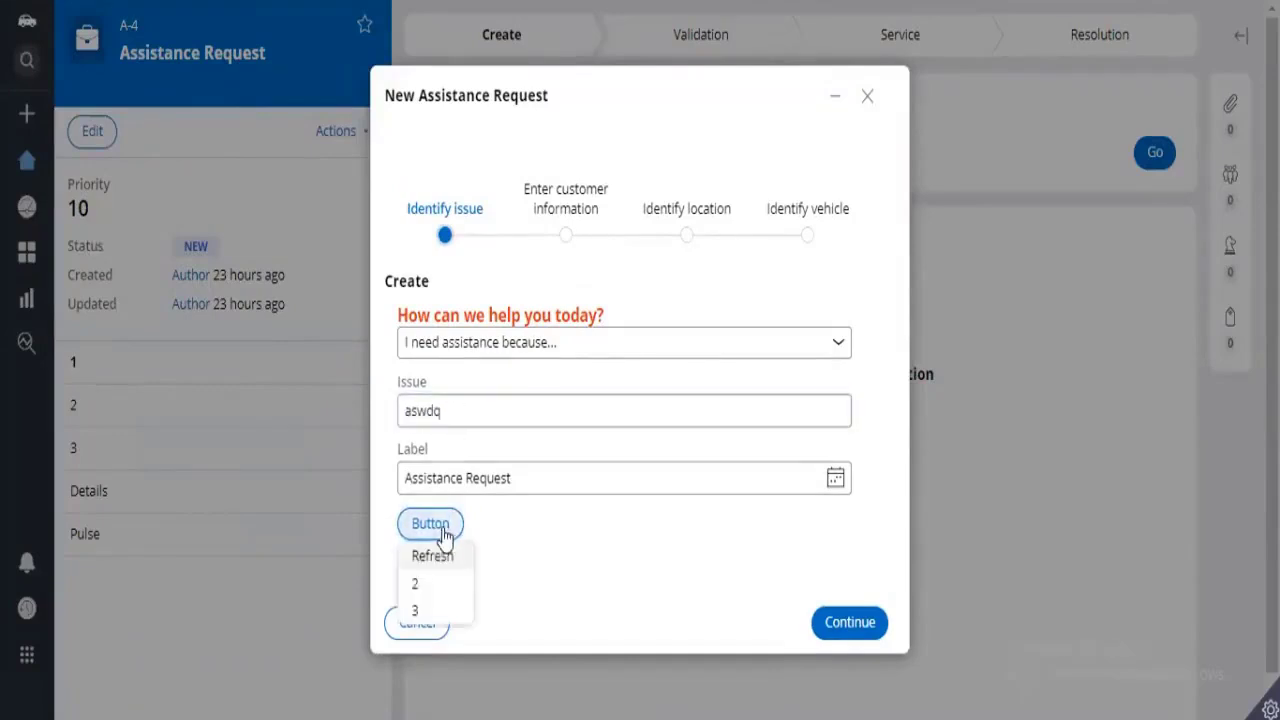
pyautogui.click(432, 558)
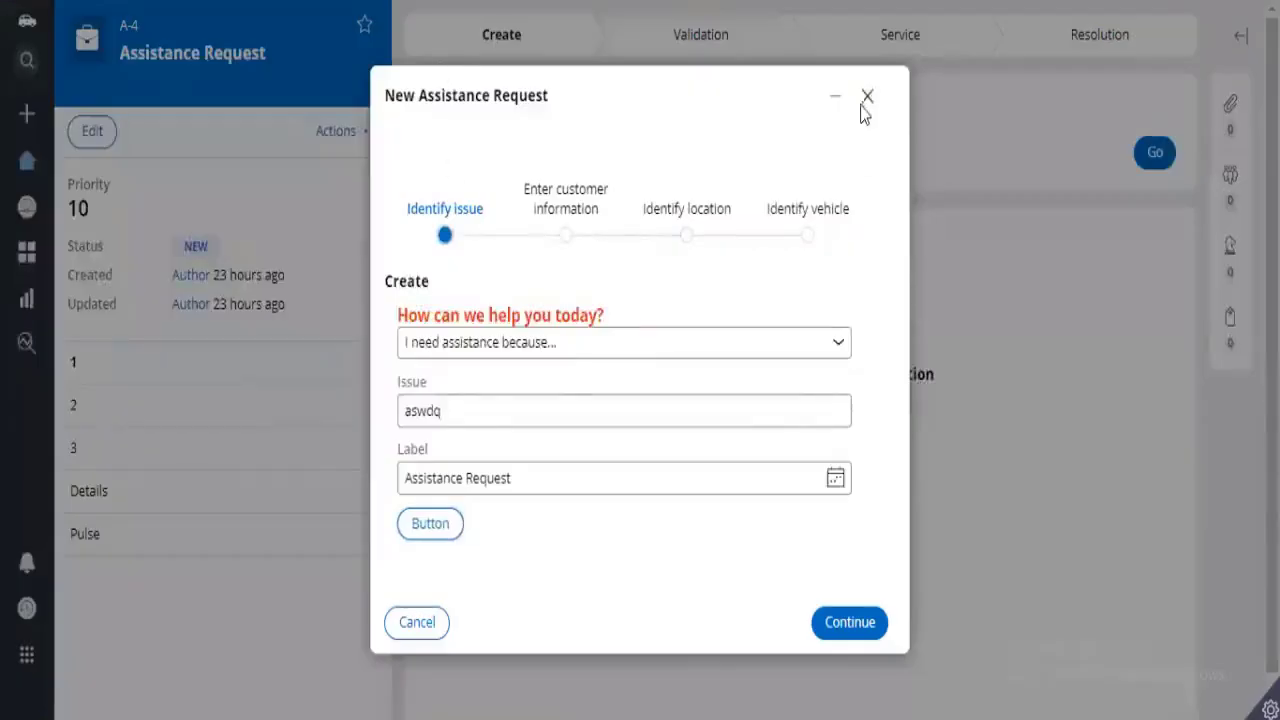
pyautogui.click(866, 98)
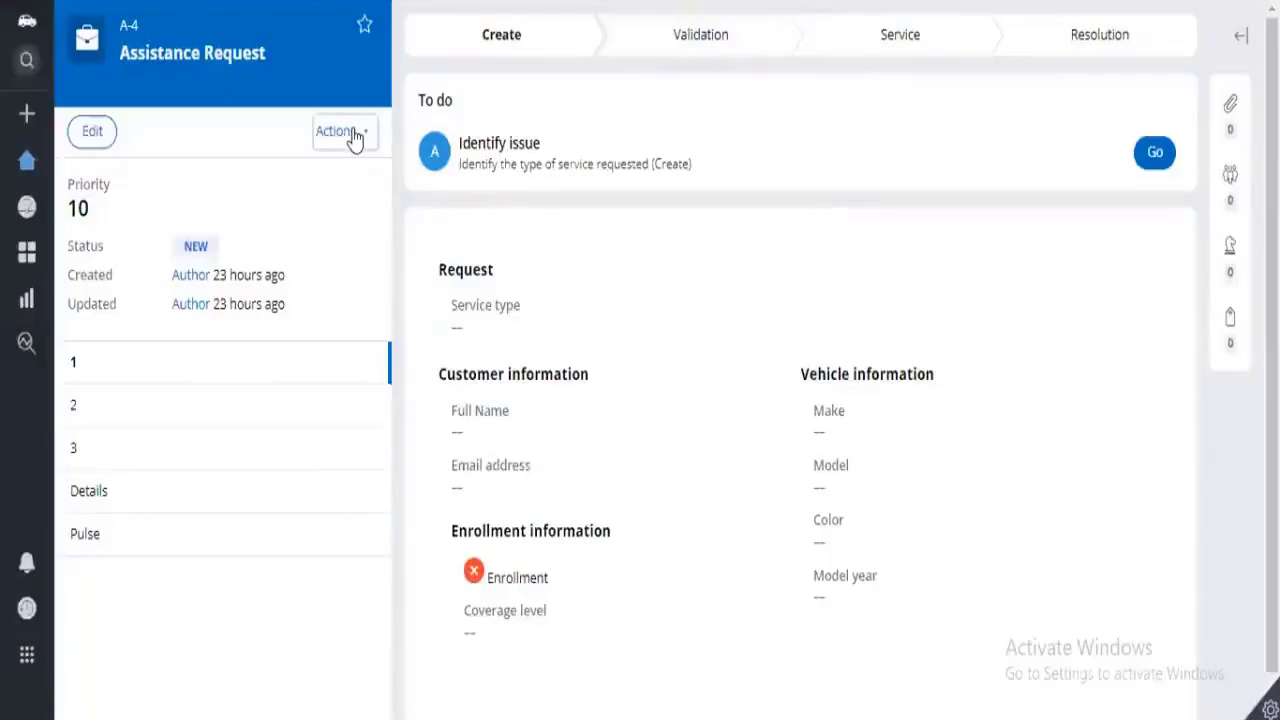
# Open the notification preferences of the existing Assistance Request from its case actions
pyautogui.click(352, 138)
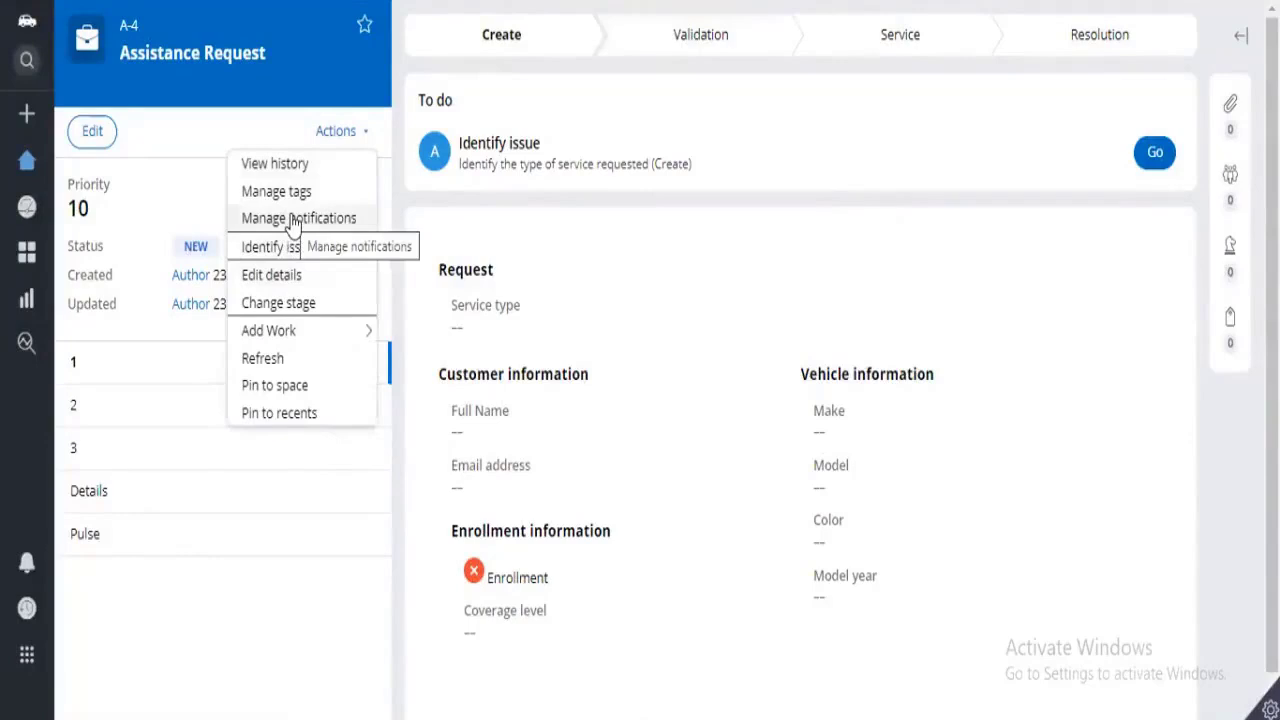
pyautogui.click(293, 219)
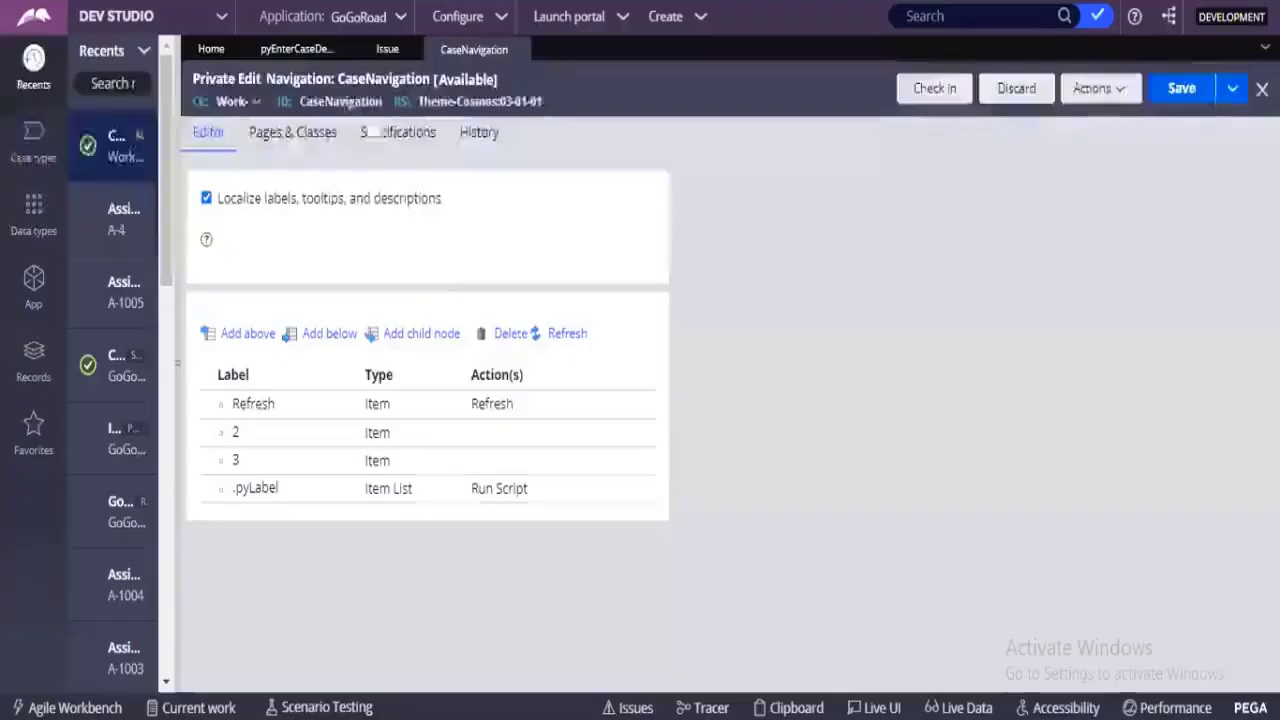
# Switch to Dev Studio and change the label text of item 2 in the CaseNavigation rule to manage notifications
pyautogui.click(262, 408)
pyautogui.click(263, 434)
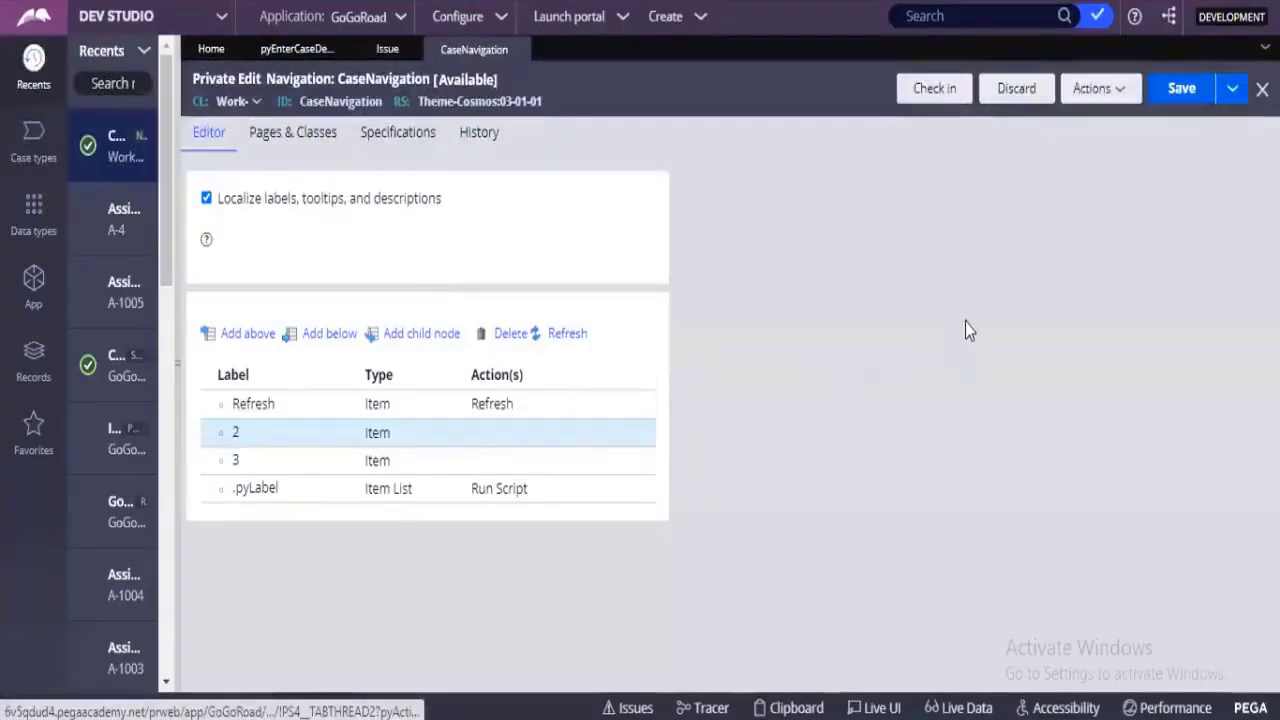
pyautogui.click(557, 440)
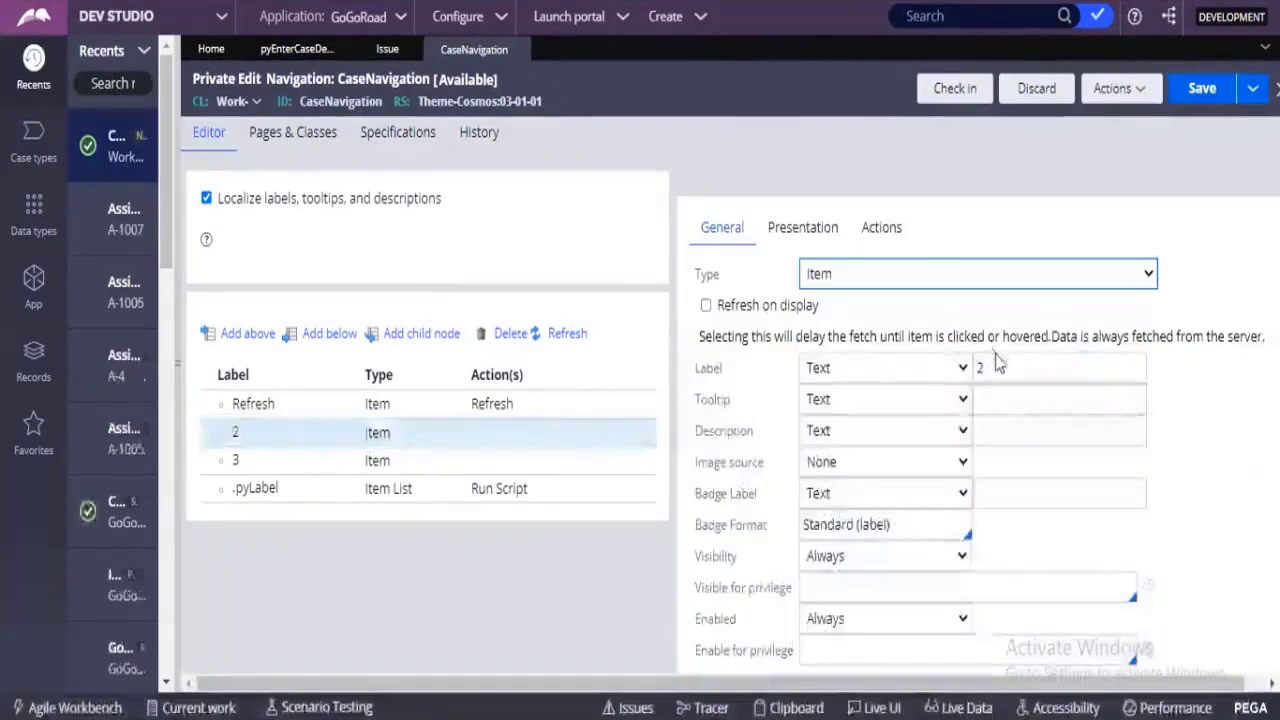
pyautogui.click(998, 360)
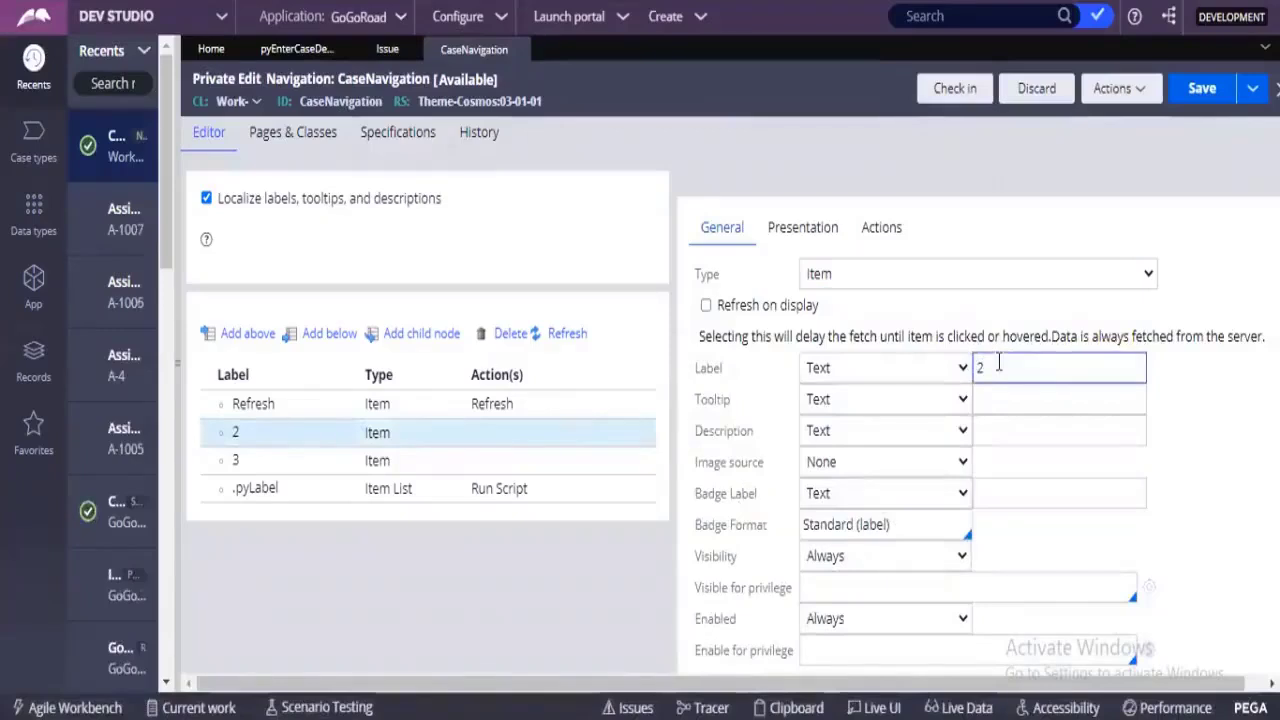
pyautogui.press('BackSpace')
pyautogui.write('manage n')
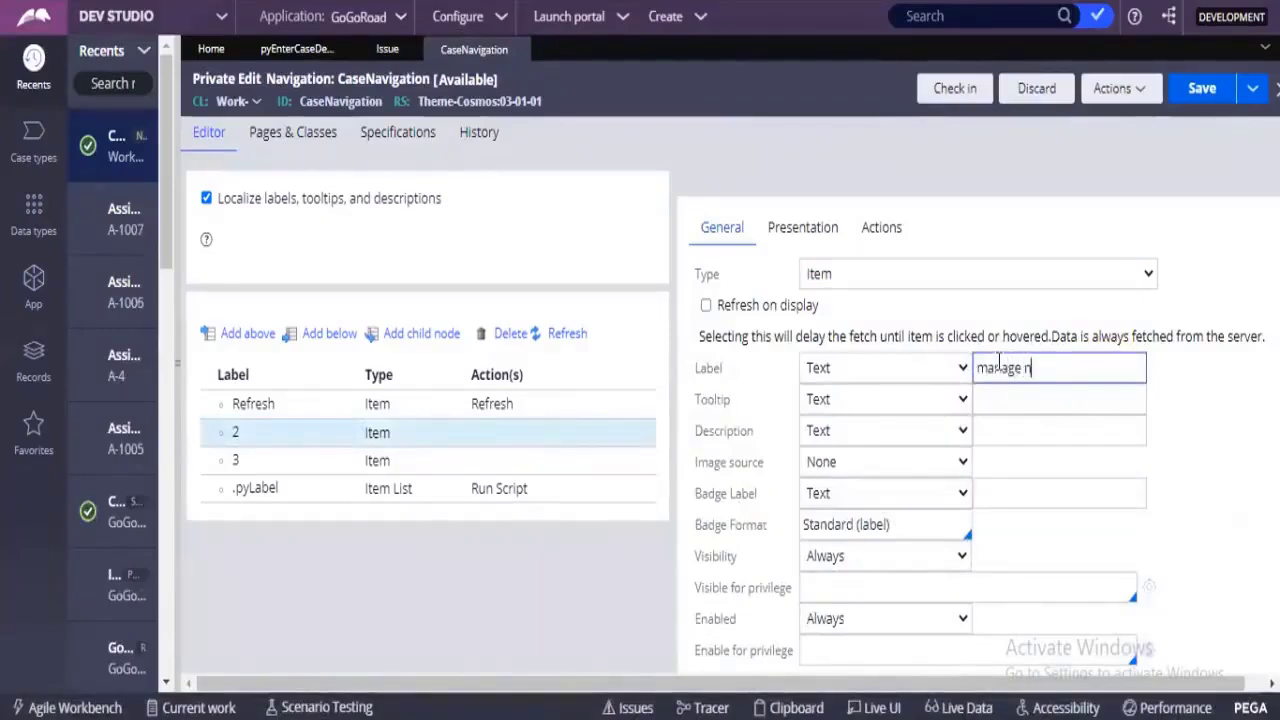
pyautogui.write('otifications')
# Add a Local Action on click to the manage notifications item, picking it from the full list of actions
pyautogui.click(882, 228)
pyautogui.click(850, 362)
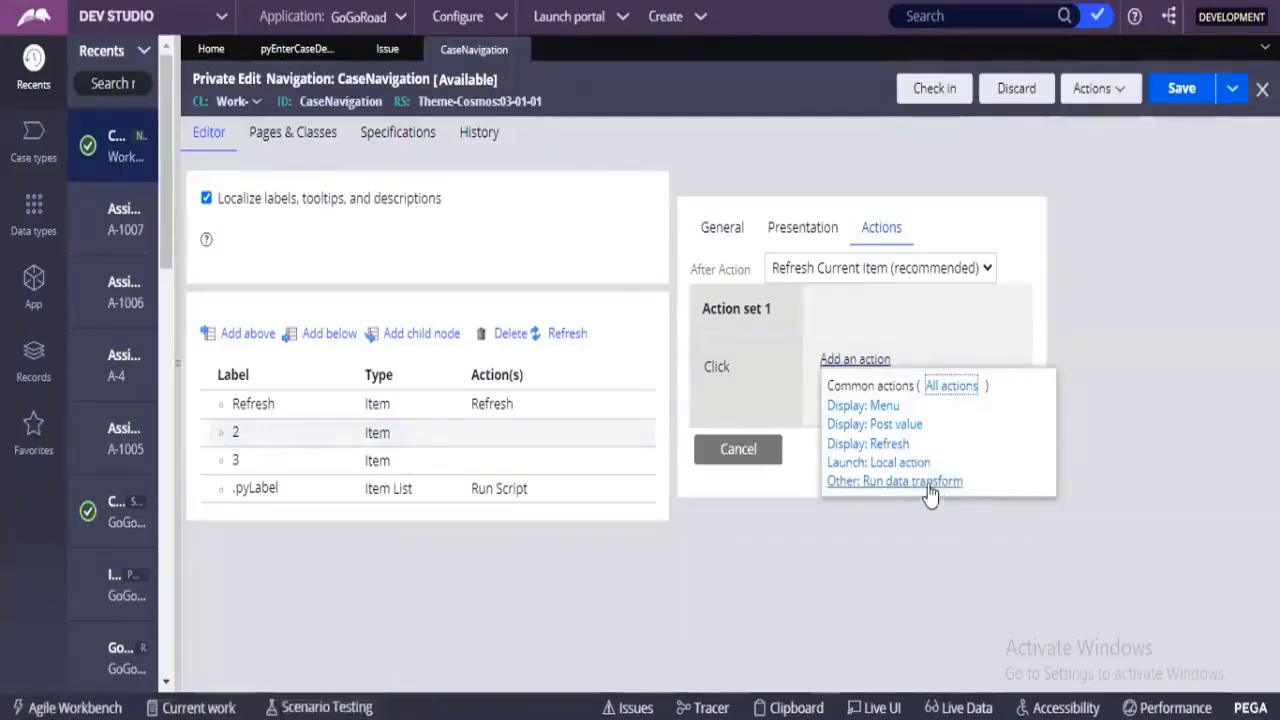
pyautogui.click(951, 385)
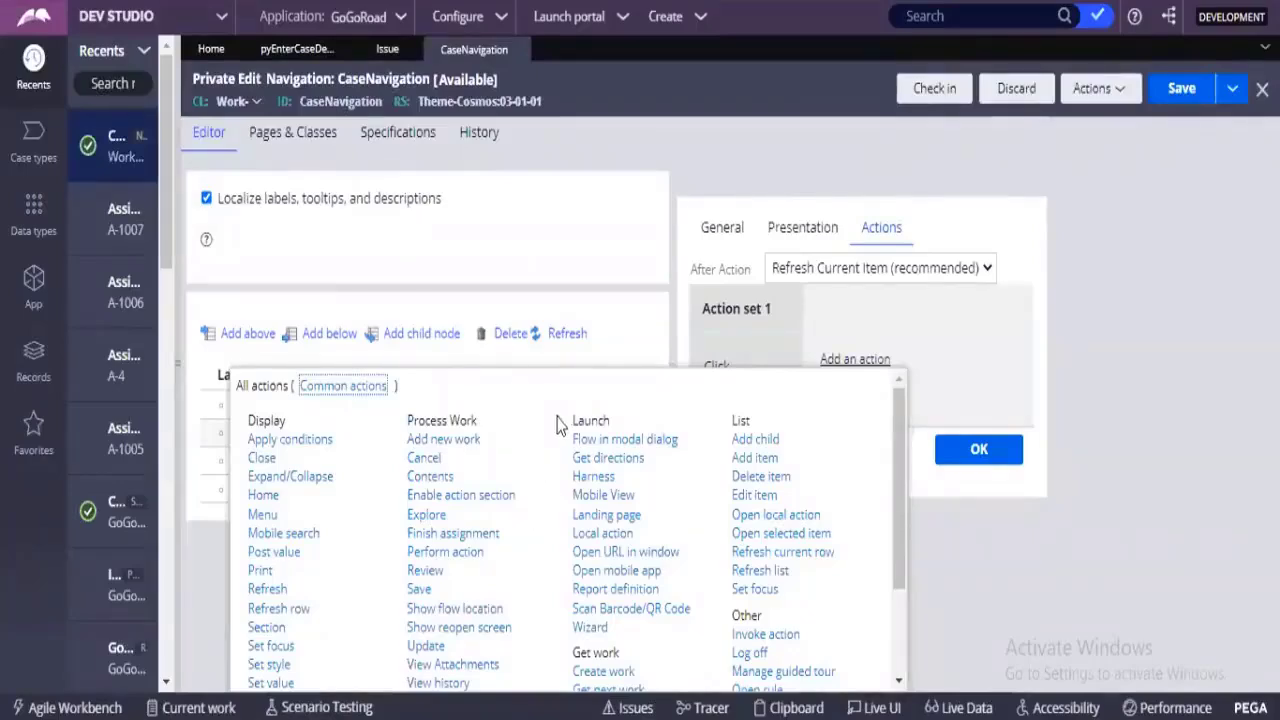
pyautogui.scroll(-2, 600, 510)
pyautogui.scroll(2, 603, 513)
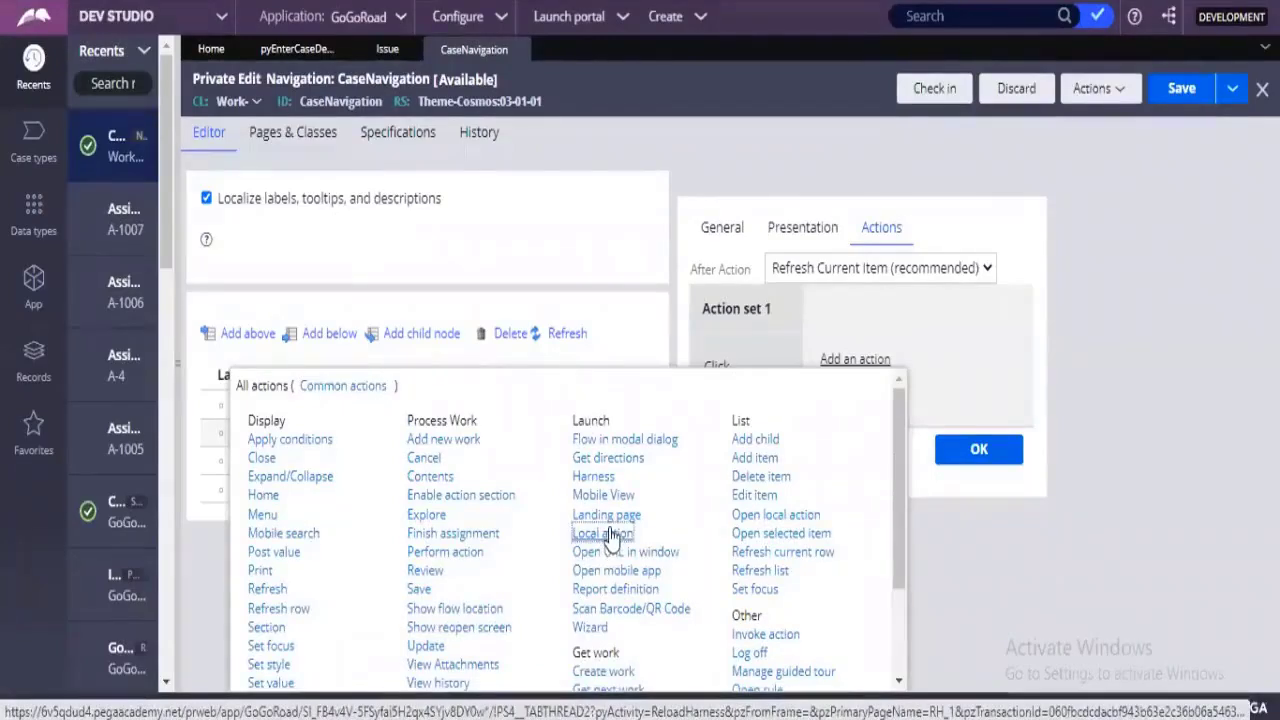
pyautogui.click(605, 535)
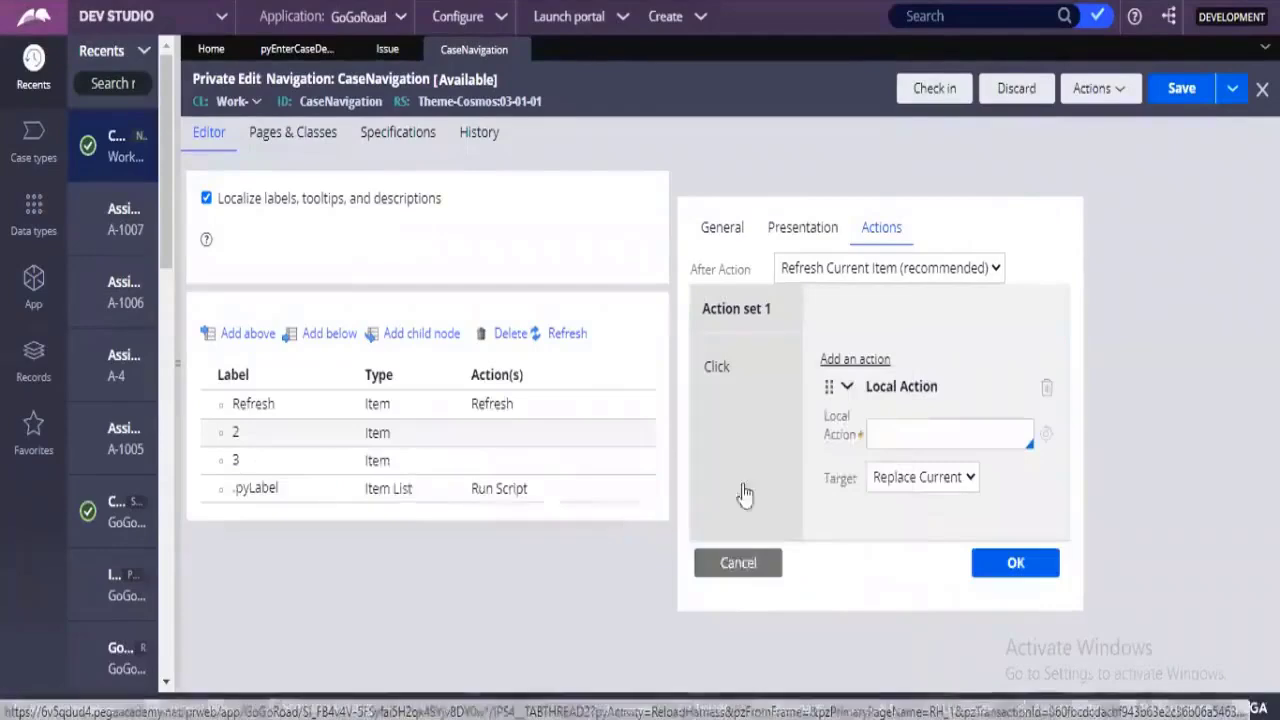
pyautogui.click(877, 446)
pyautogui.press('Down')
pyautogui.press('Return')
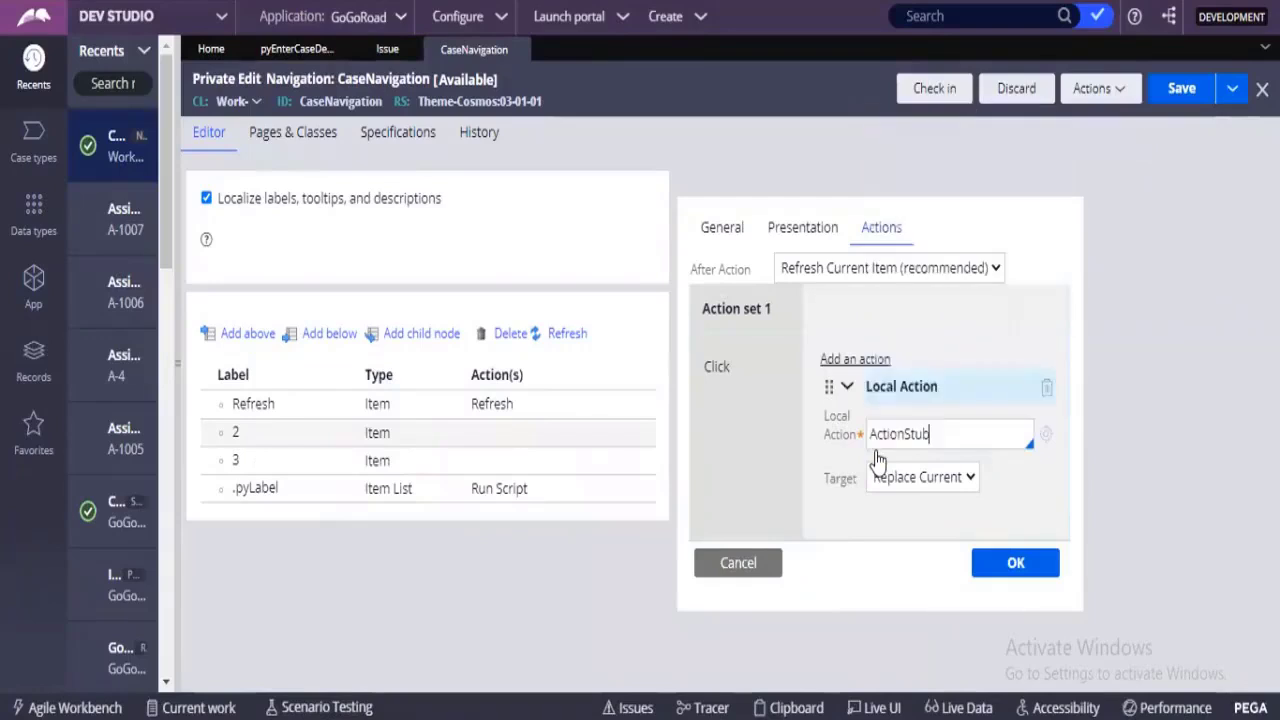
pyautogui.press('BackSpace')
pyautogui.press('BackSpace')
pyautogui.press('BackSpace')
pyautogui.press('BackSpace')
pyautogui.press('BackSpace')
pyautogui.press('BackSpace')
pyautogui.press('BackSpace')
pyautogui.press('BackSpace')
pyautogui.press('BackSpace')
pyautogui.press('BackSpace')
# Select AddQuestion as the local action that the manage notifications item launches
pyautogui.press('Down')
pyautogui.press('Down')
pyautogui.press('Down')
pyautogui.press('Down')
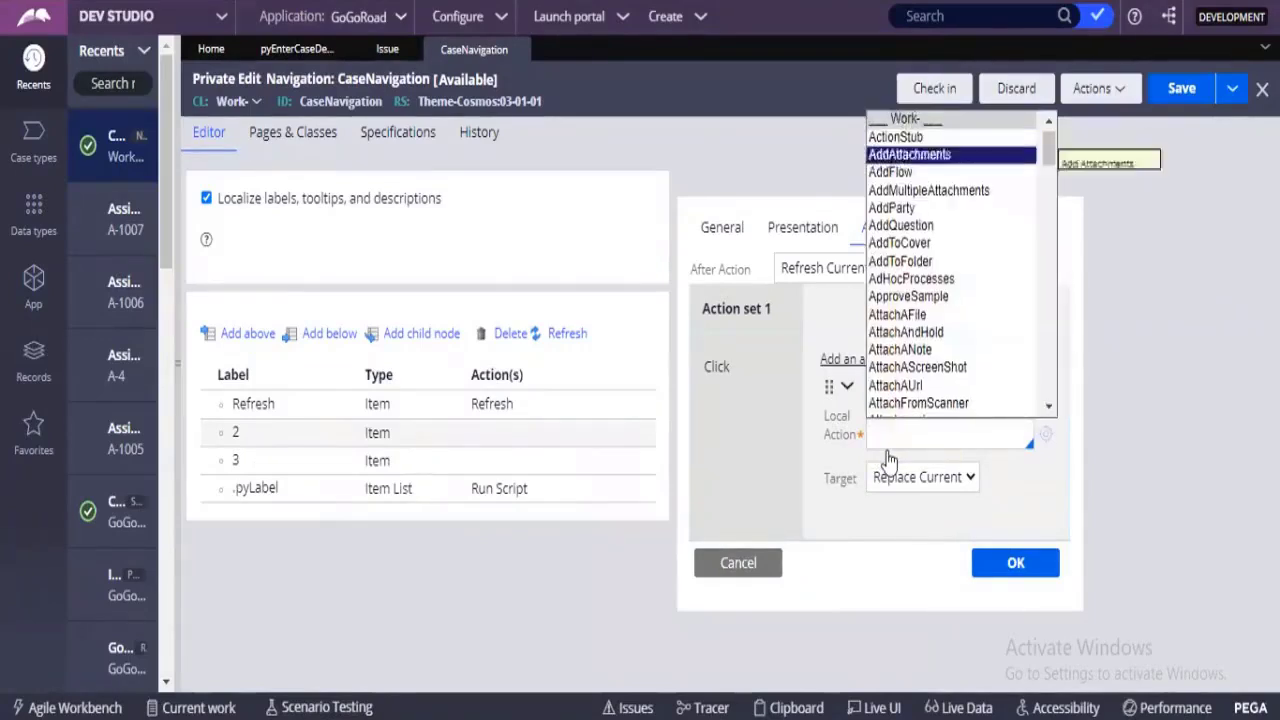
pyautogui.press('Down')
pyautogui.press('Down')
pyautogui.press('Down')
pyautogui.press('Return')
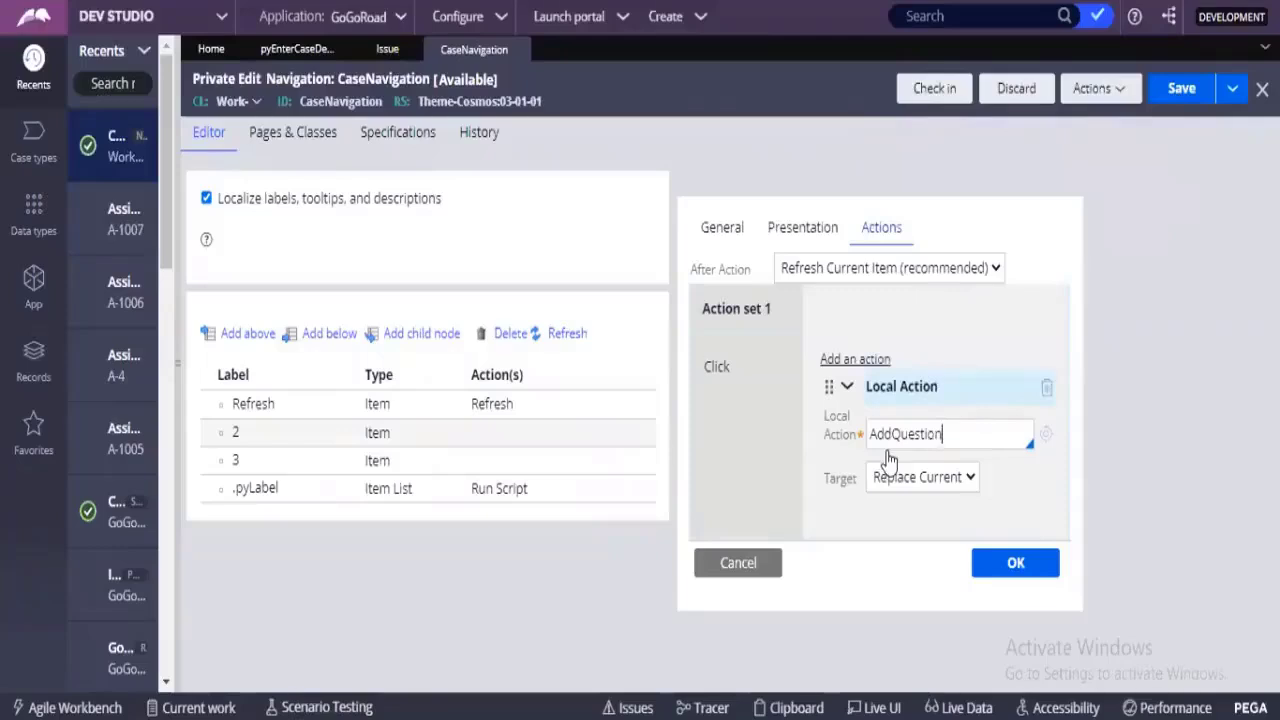
# Set the AddQuestion action's target to Modal Dialog, confirm the item, and save the CaseNavigation rule
pyautogui.click(889, 480)
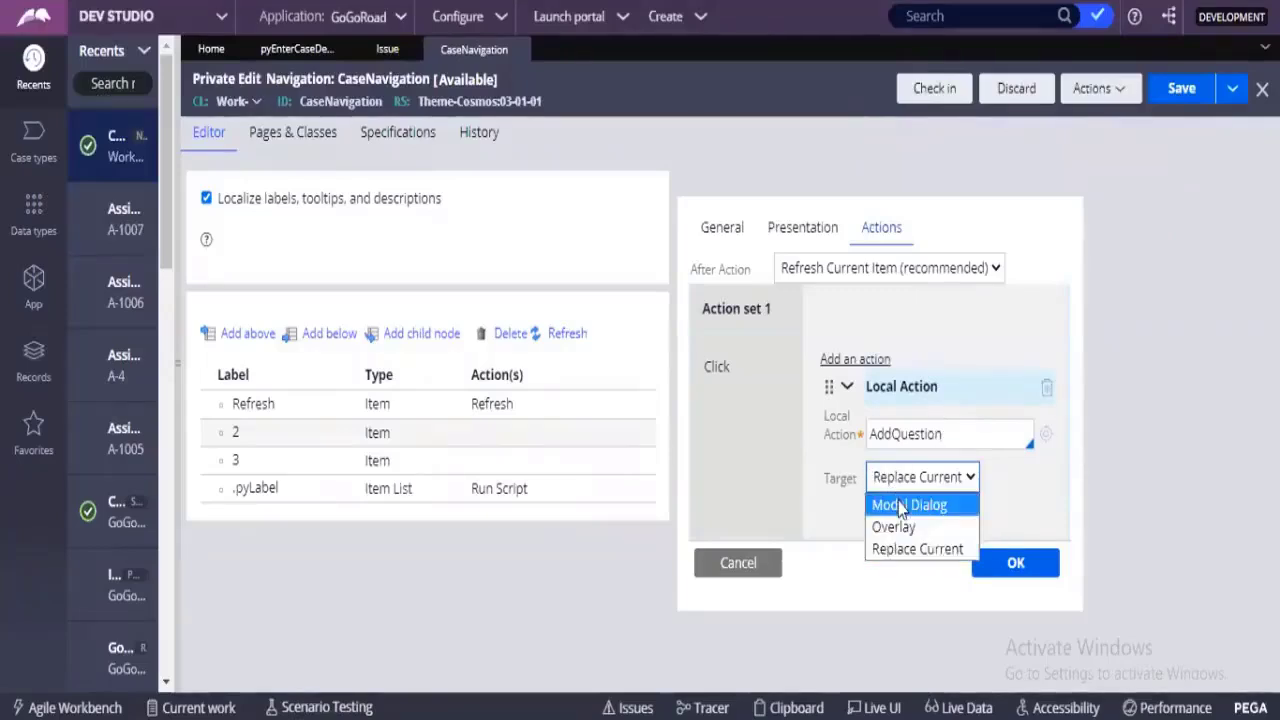
pyautogui.press('Escape')
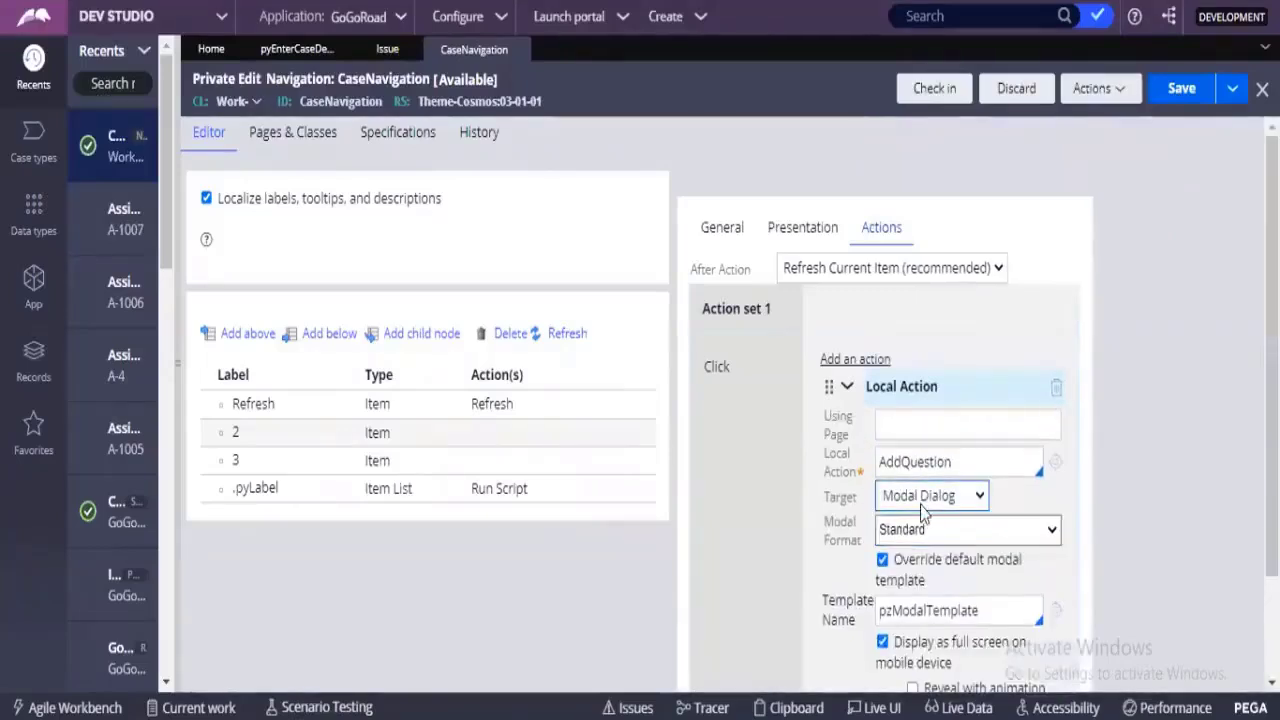
pyautogui.click(921, 504)
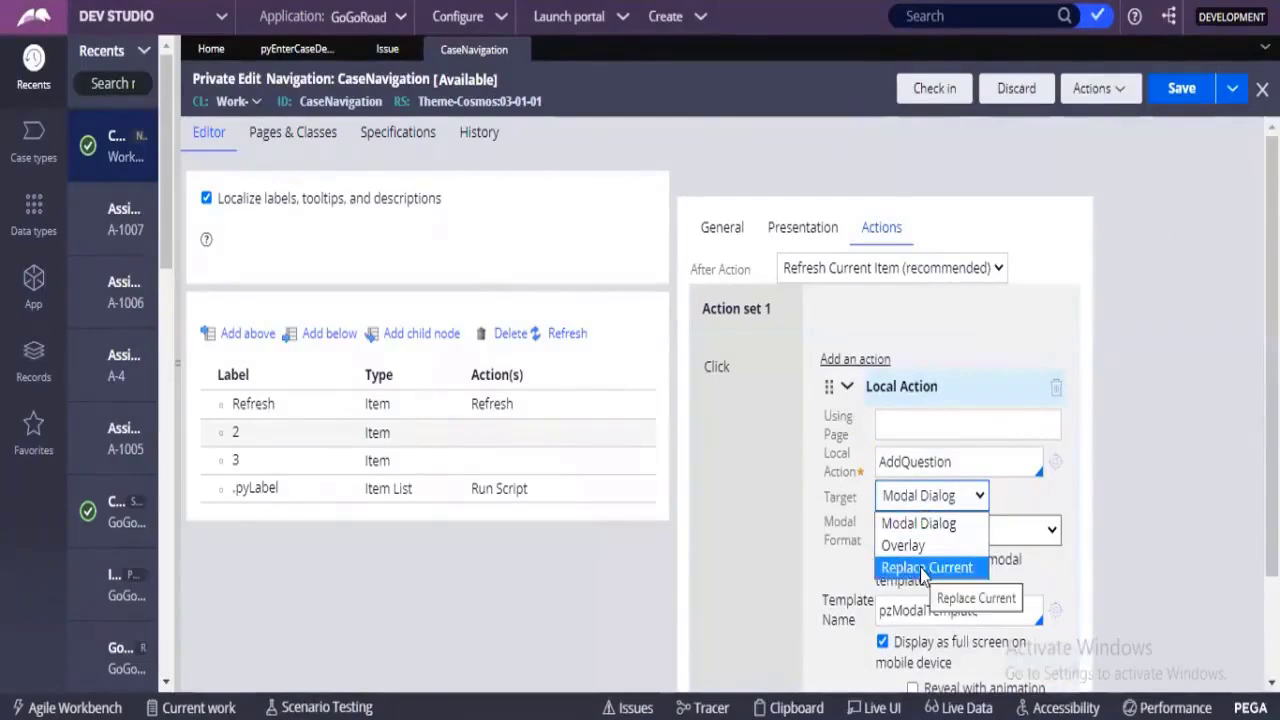
pyautogui.press('Escape')
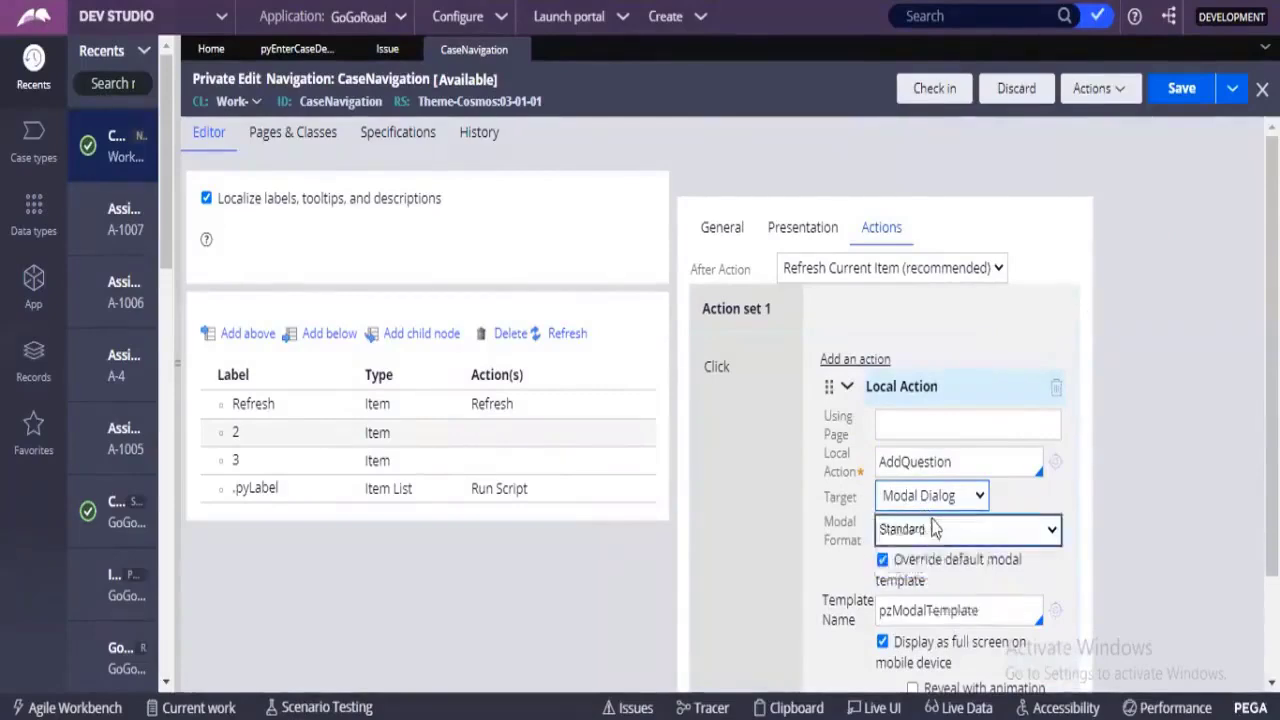
pyautogui.scroll(-2, 995, 588)
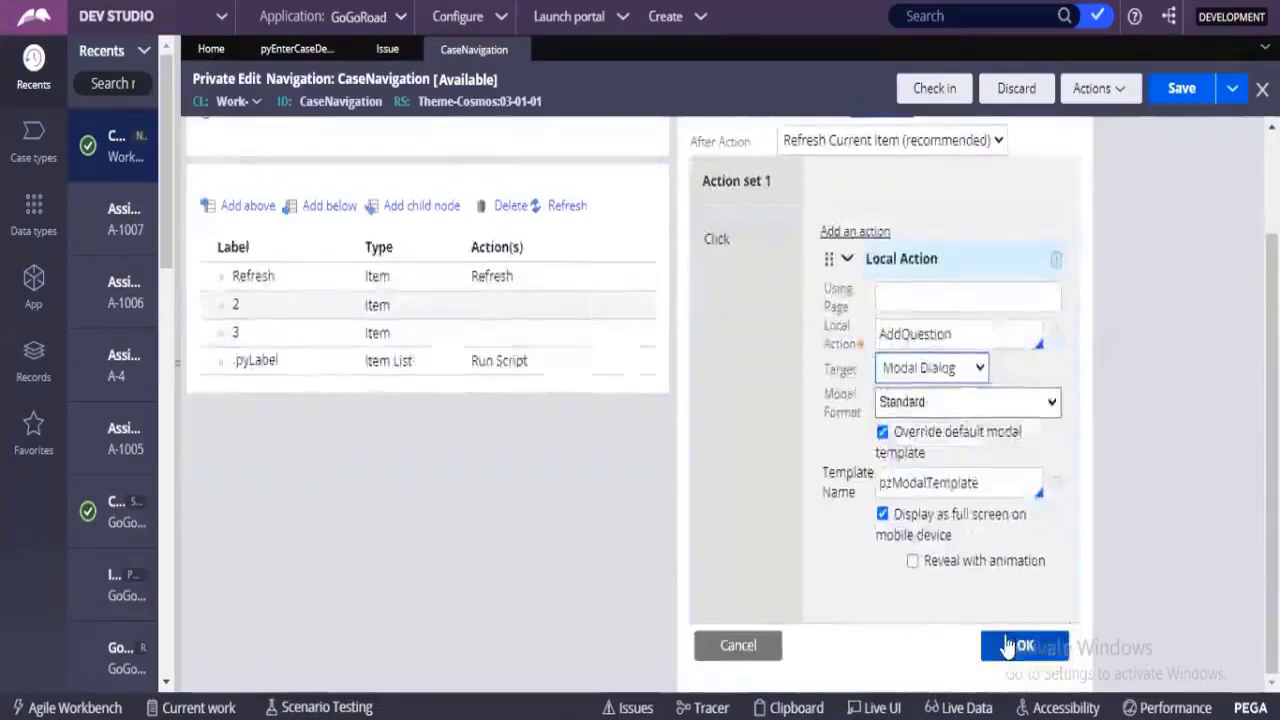
pyautogui.click(1010, 647)
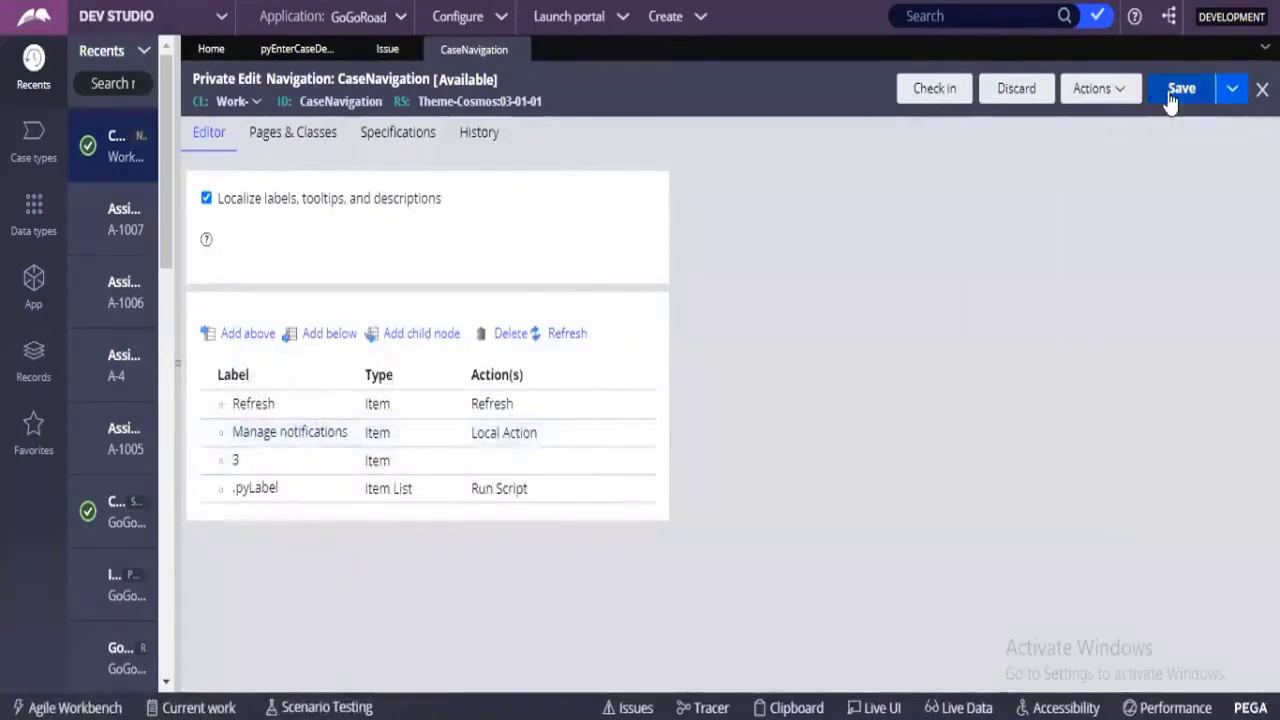
pyautogui.click(1171, 97)
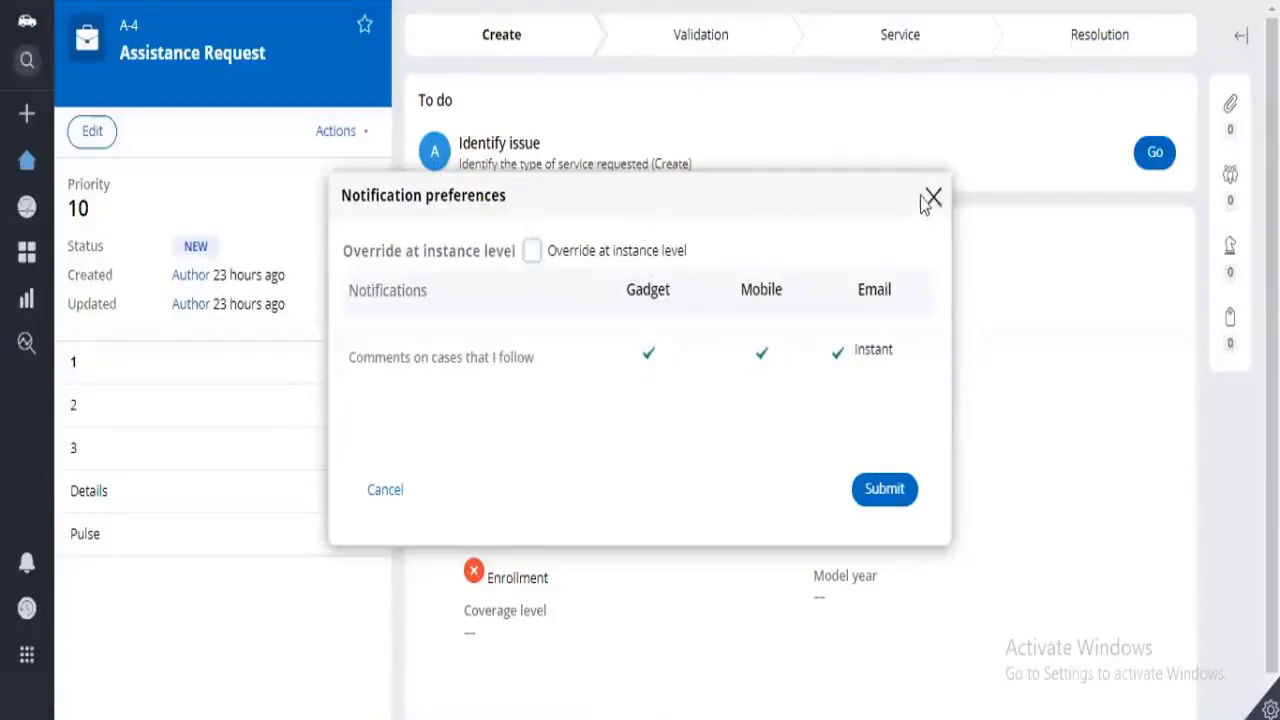
# Start a new Assistance Request in the portal, run Manage notifications from the button's menu, and examine the Add New Question dialog
pyautogui.click(932, 197)
pyautogui.click(20, 120)
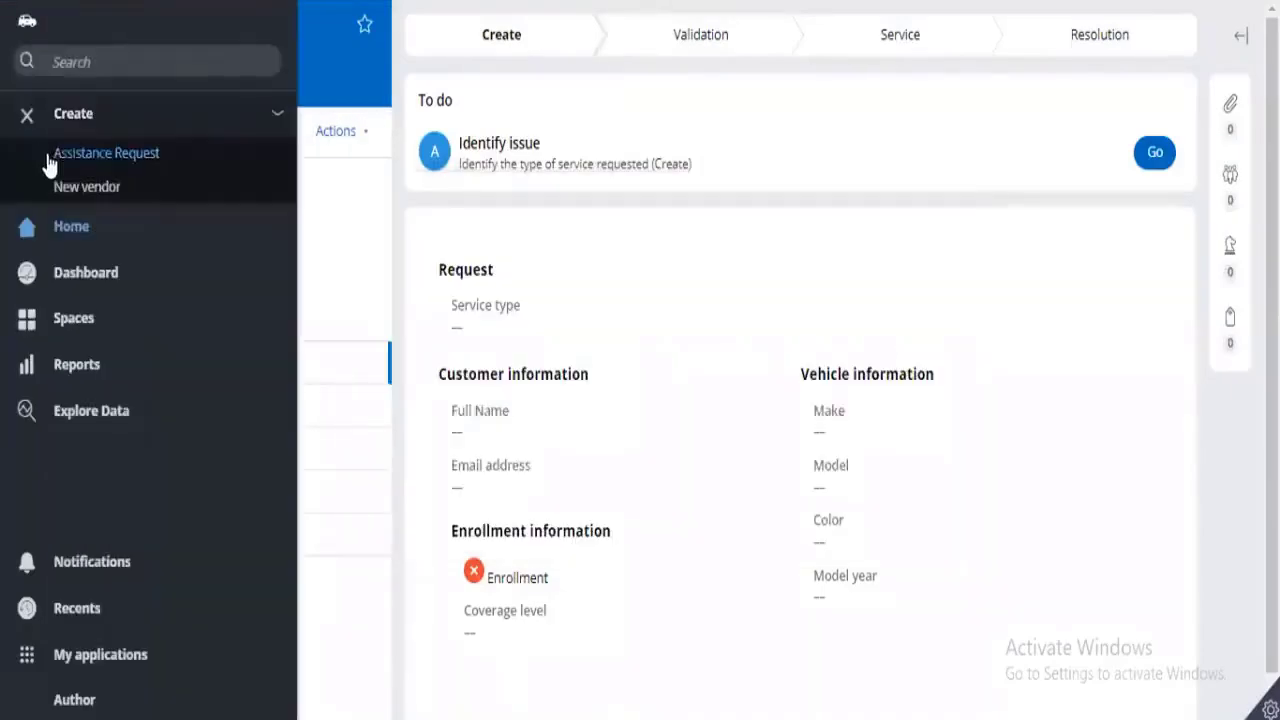
pyautogui.click(52, 158)
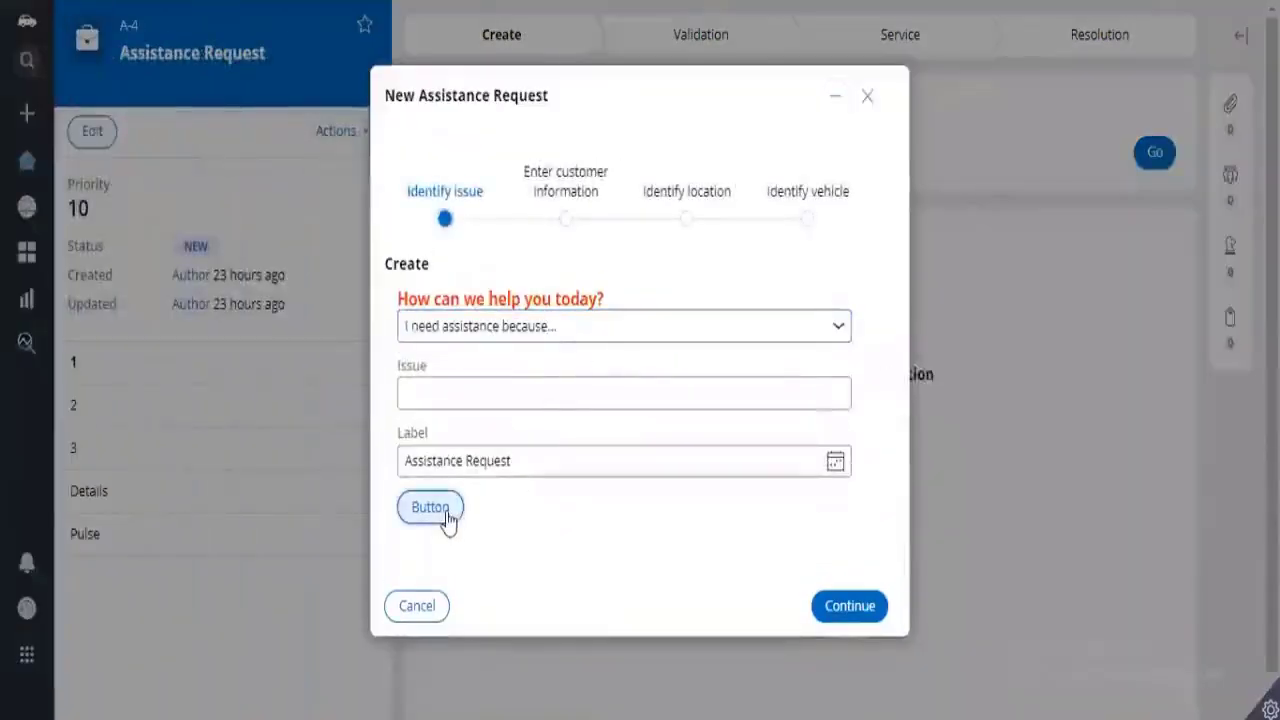
pyautogui.click(446, 520)
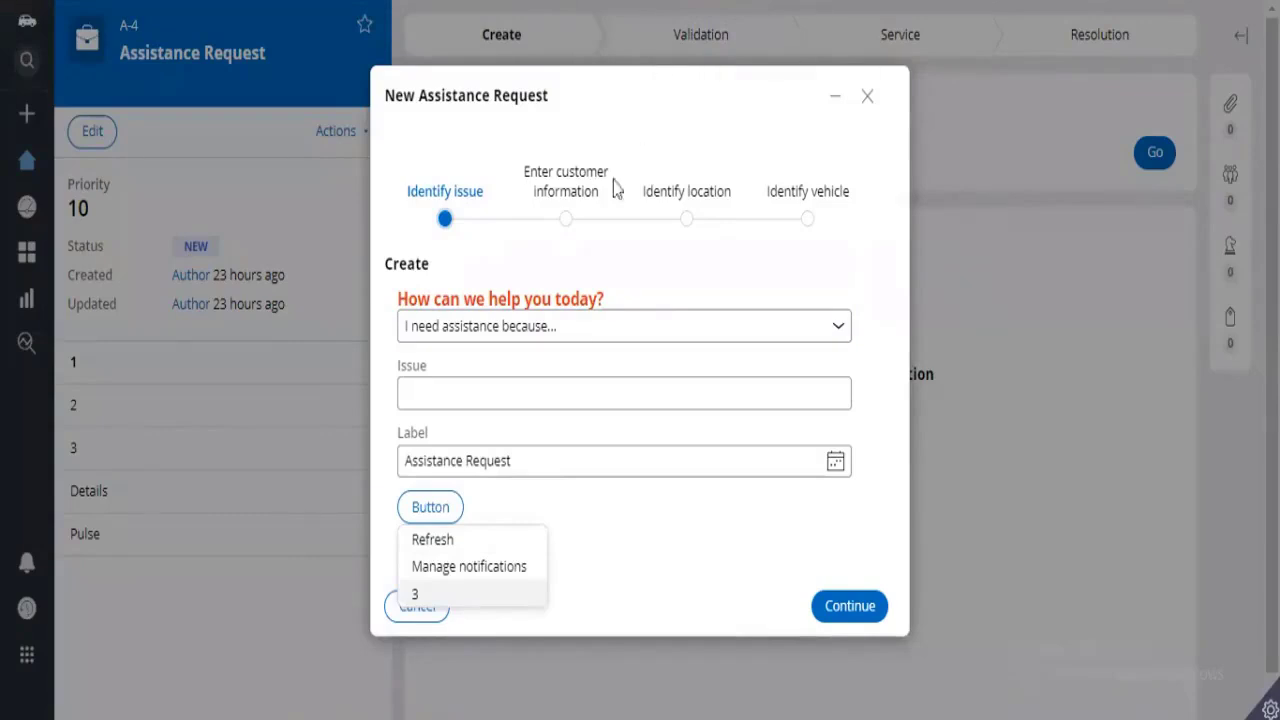
pyautogui.click(490, 568)
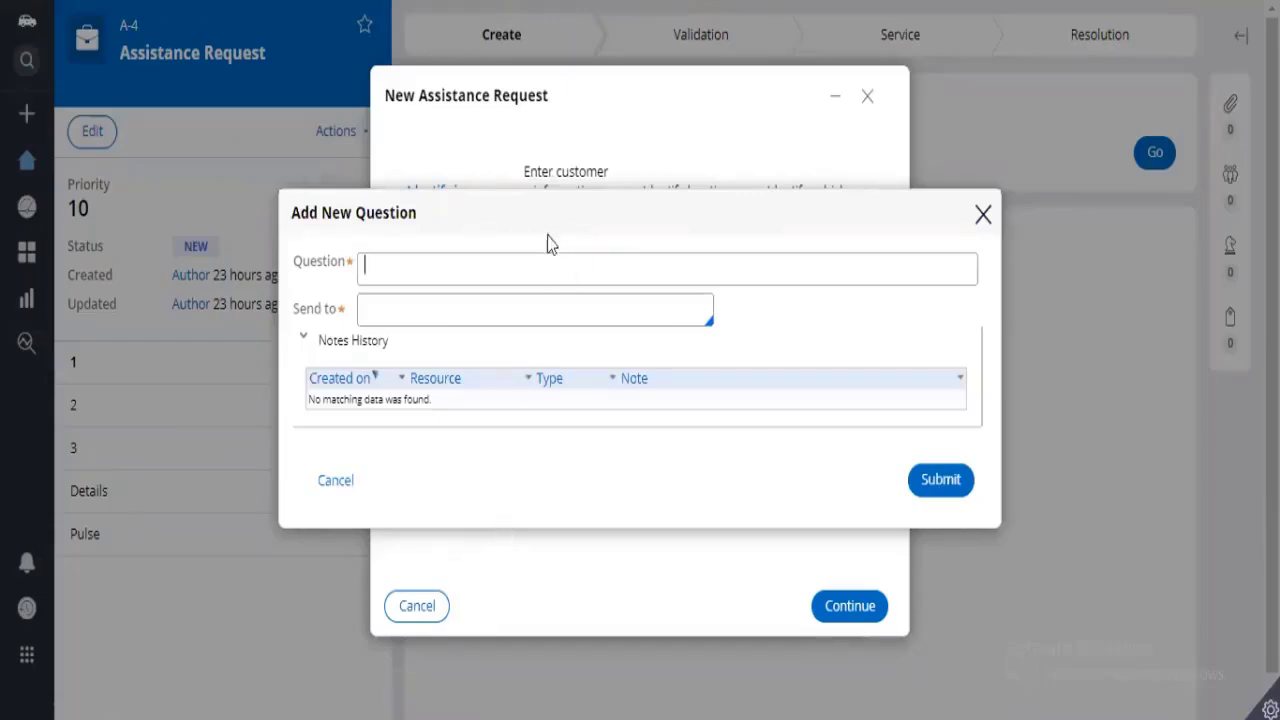
pyautogui.click(649, 222)
pyautogui.doubleClick(641, 236)
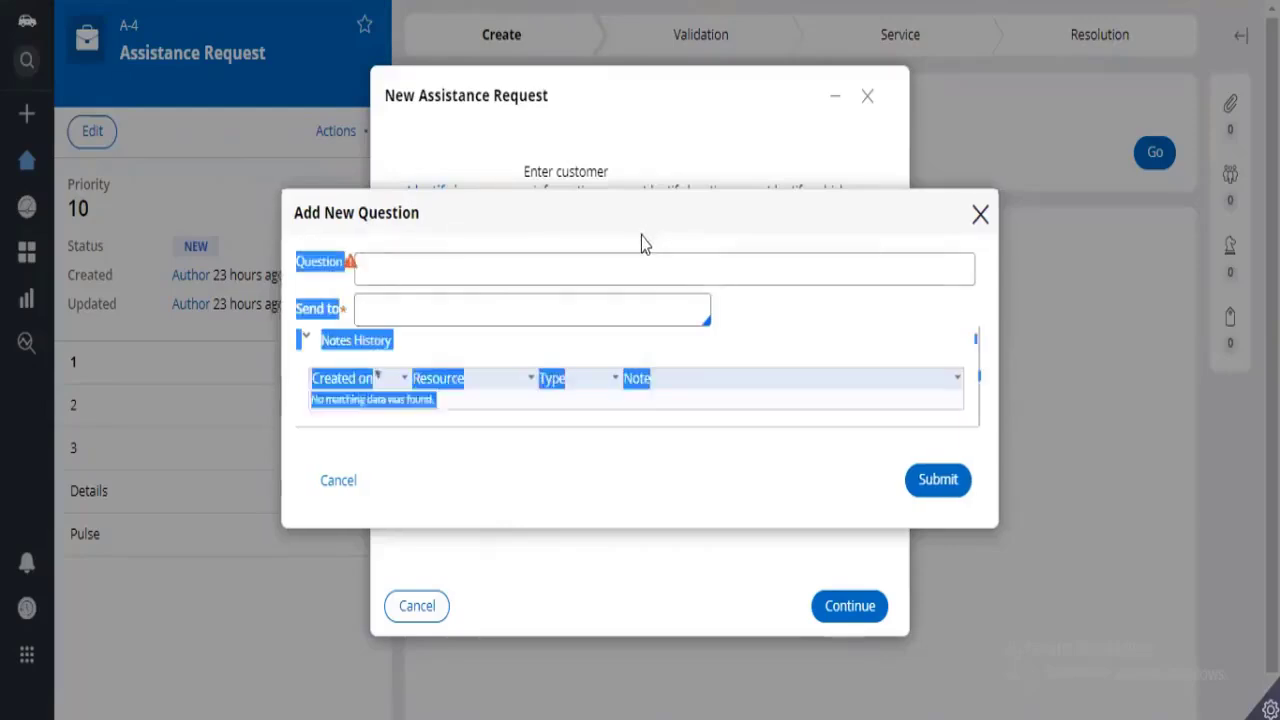
pyautogui.click(671, 229)
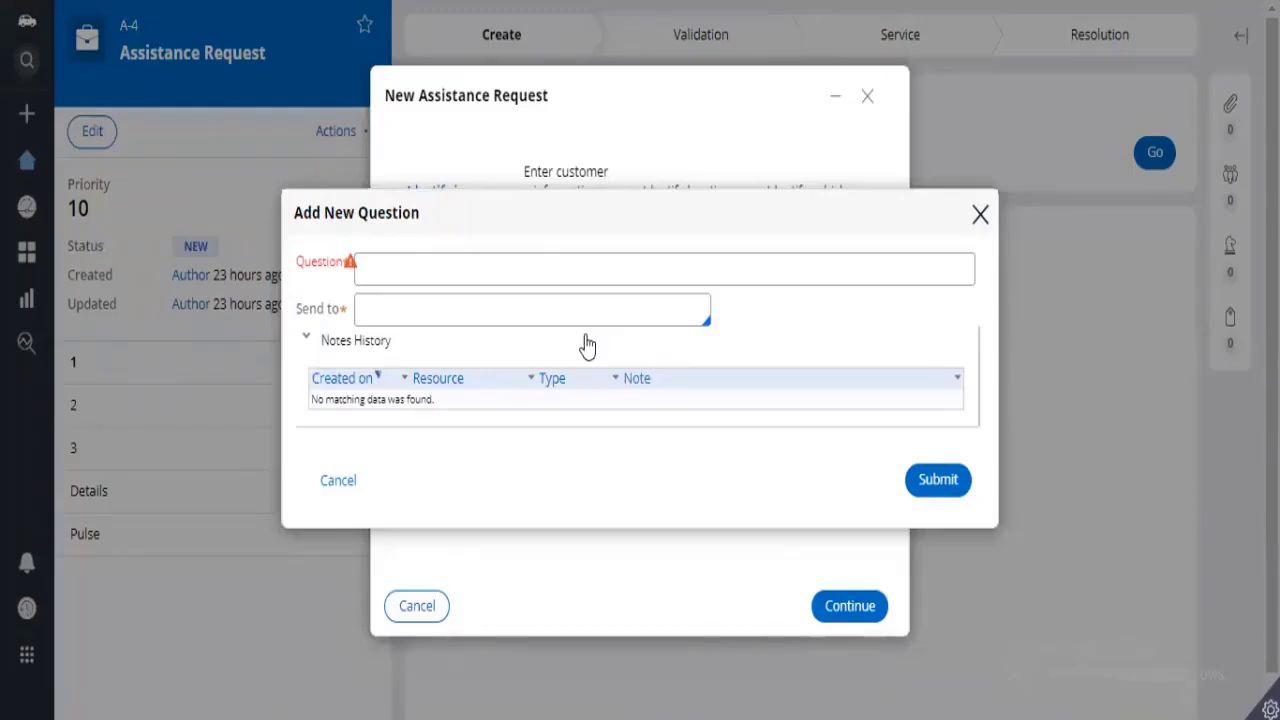
pyautogui.moveTo(357, 261); pyautogui.dragTo(295, 263)
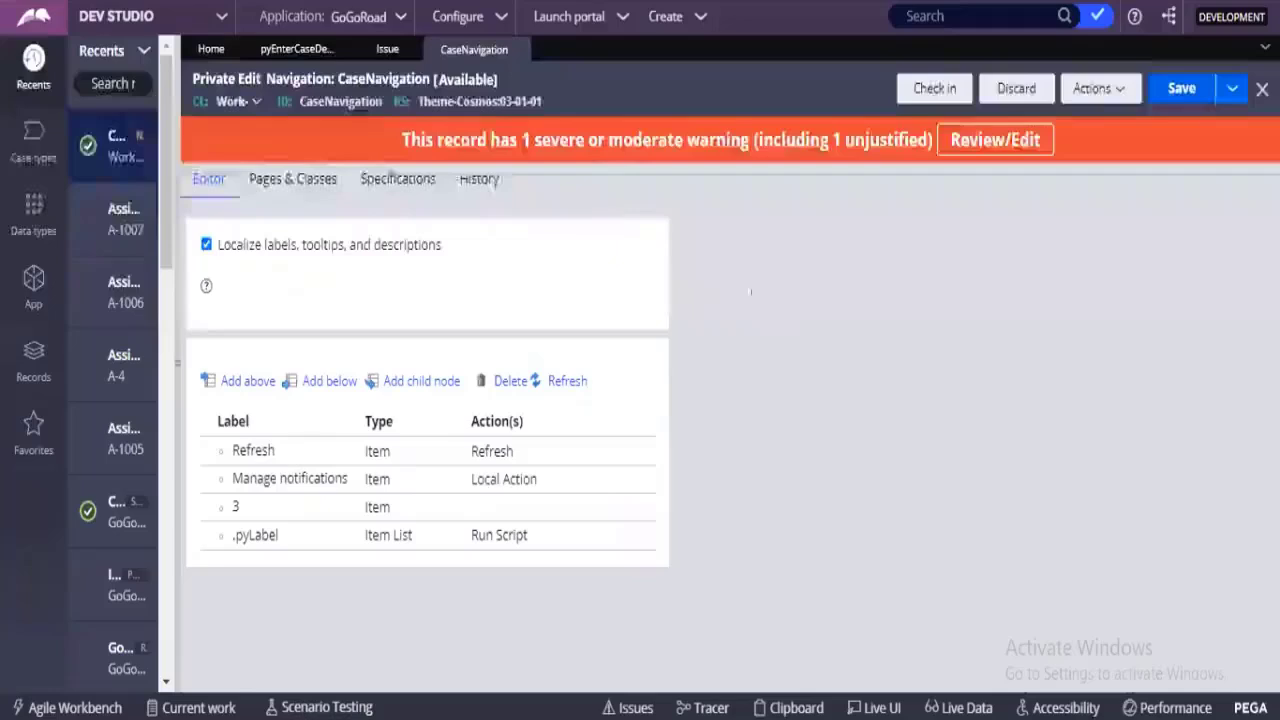
# Reopen the manage notifications item in the CaseNavigation rule and examine the local action configured for its click event
pyautogui.click(349, 480)
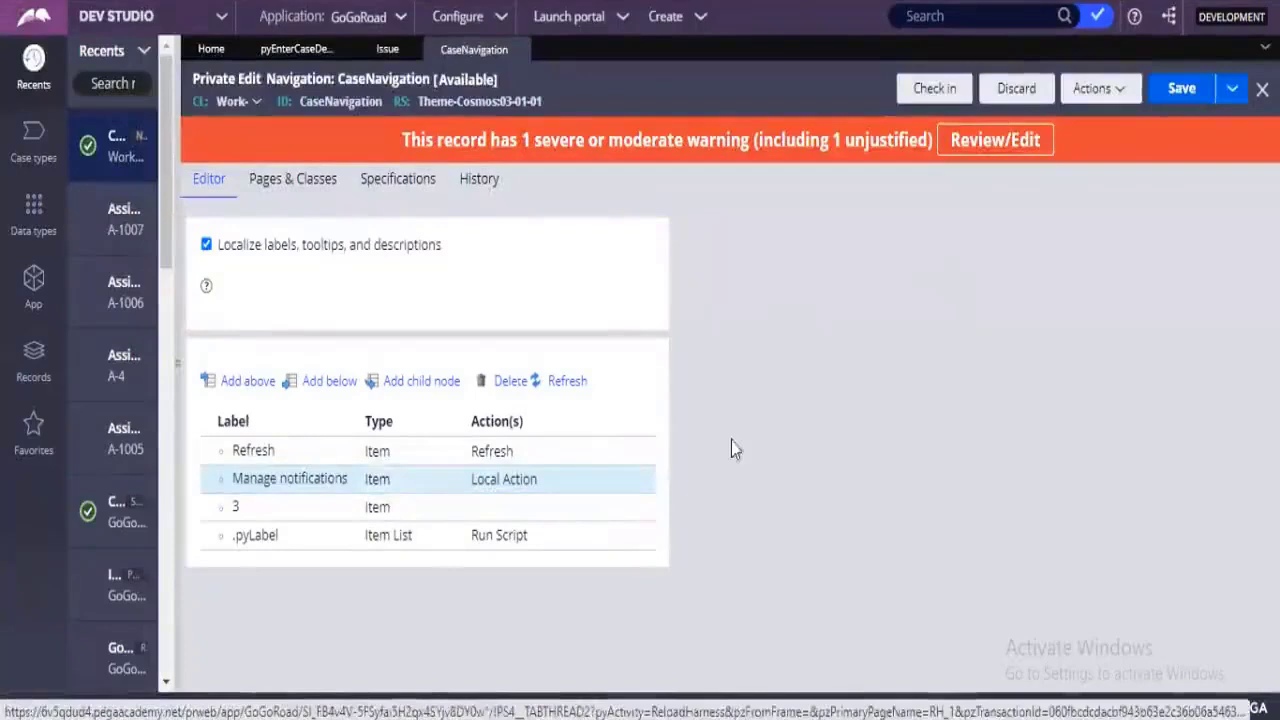
pyautogui.click(545, 482)
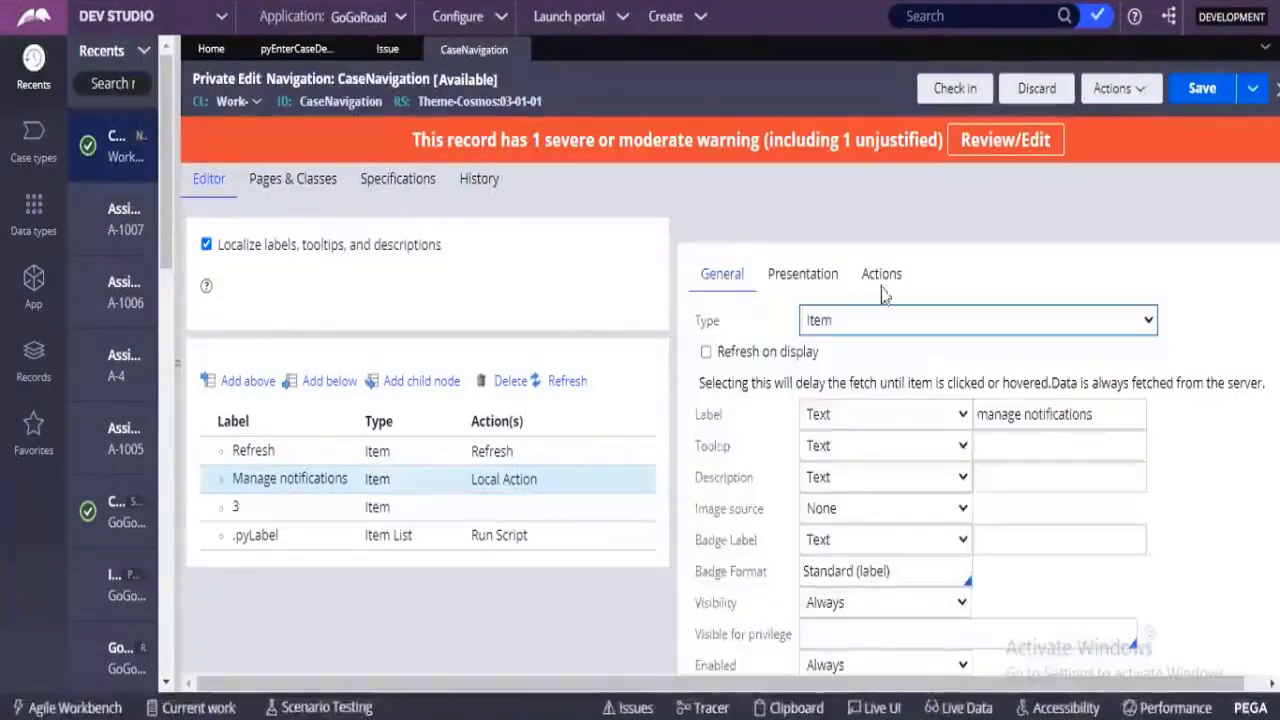
pyautogui.click(885, 285)
pyautogui.scroll(-2, 885, 350)
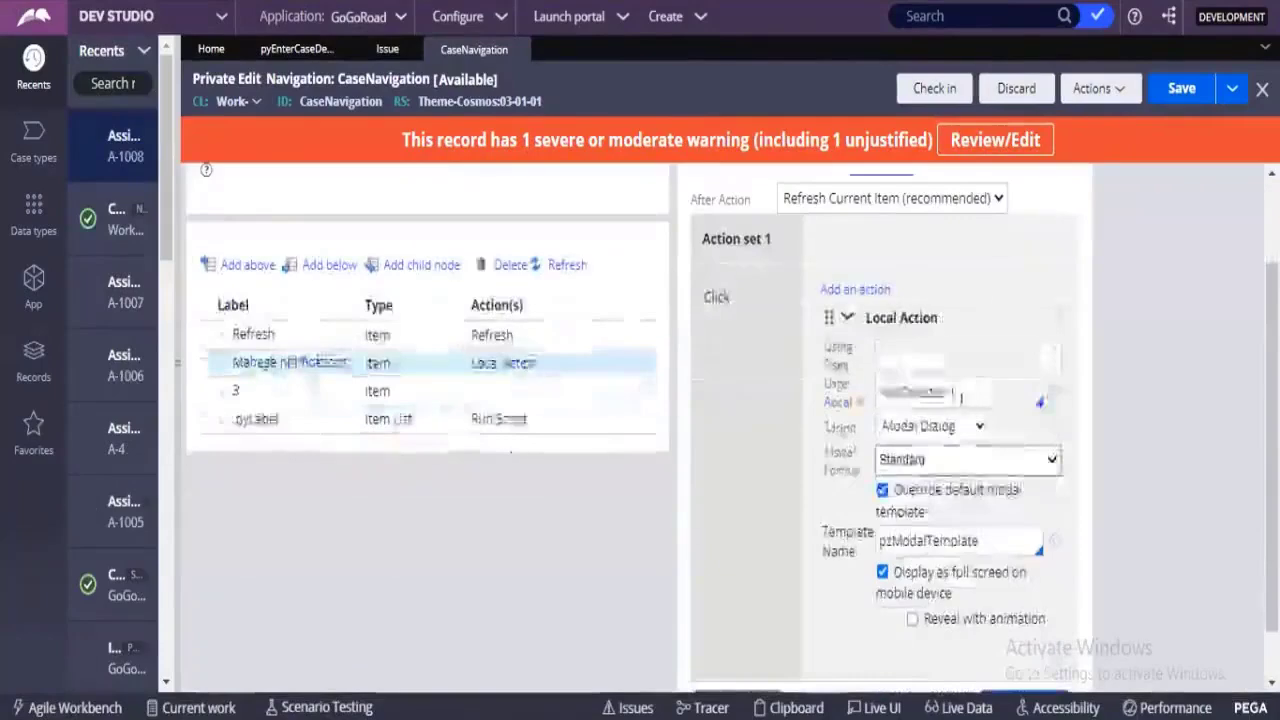
pyautogui.doubleClick(886, 391)
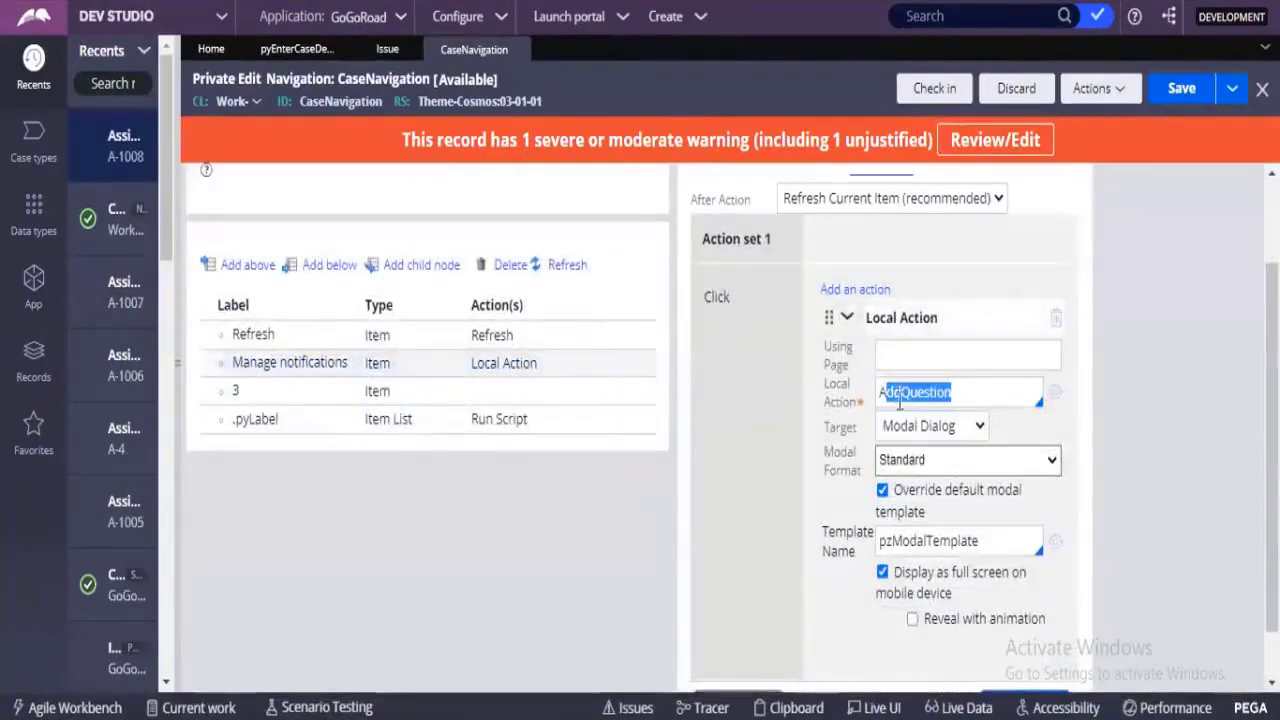